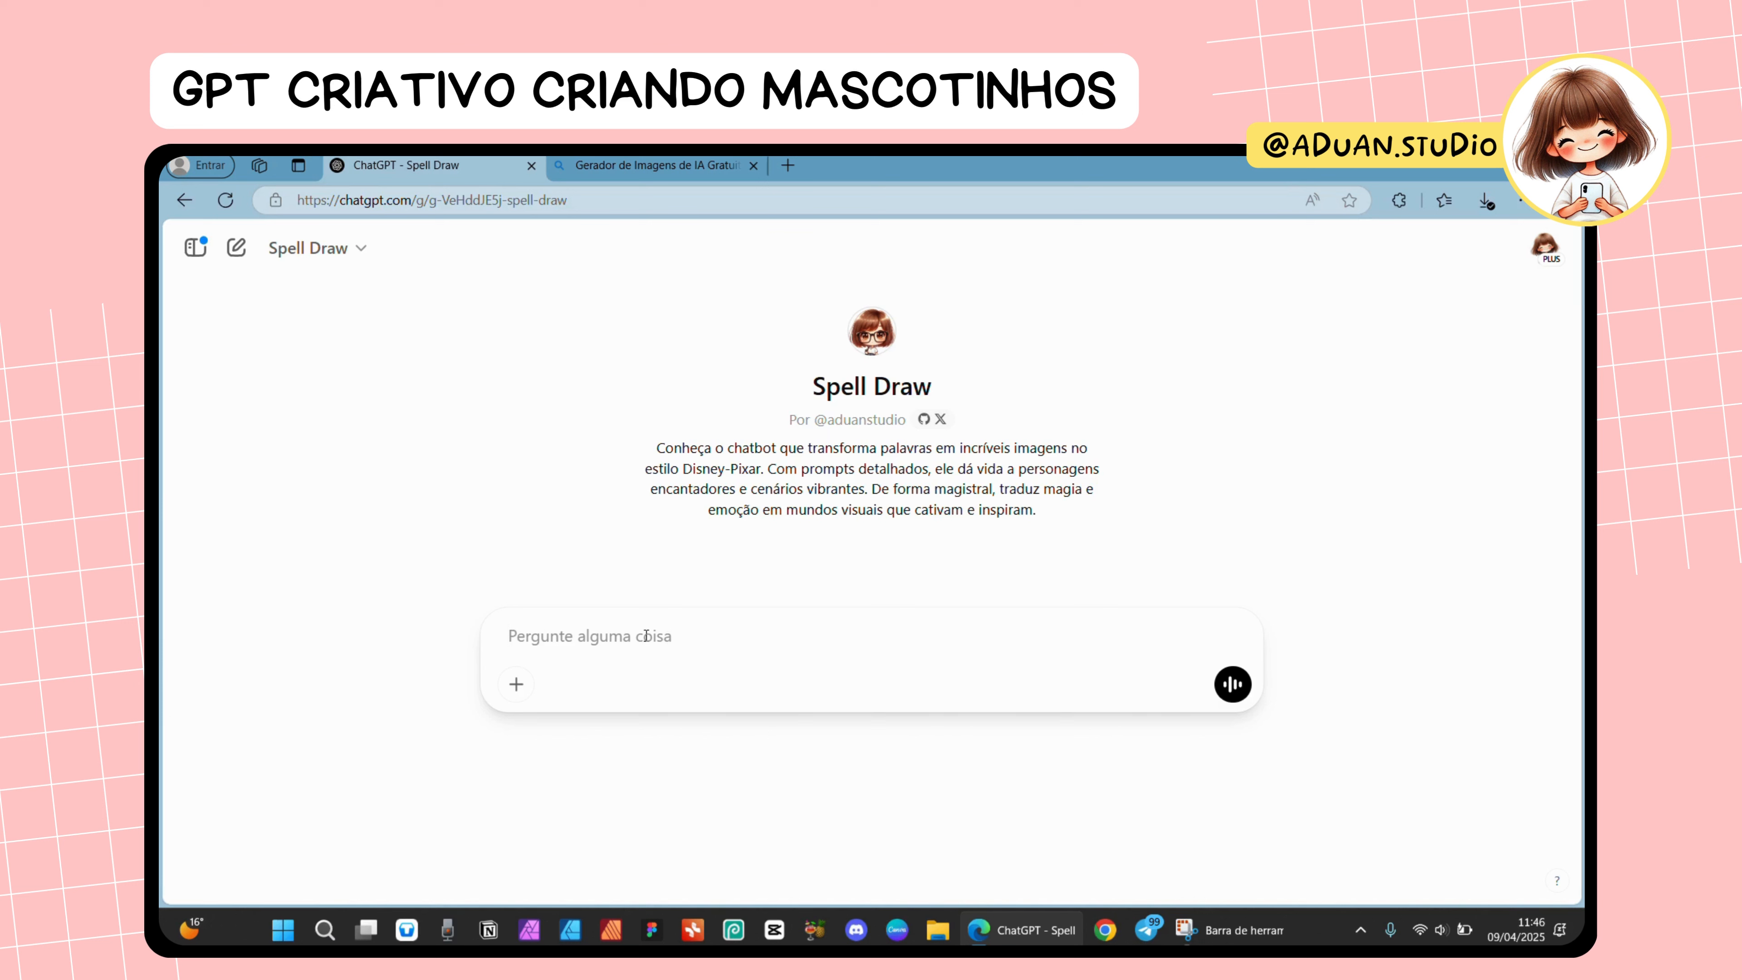
- Write the character description "menina ruiva, olhos castanhos, usa vestido floral e tenis estilo Adidas, esta segurando margarida"
text(menina ruiva, olhos castanhos, )
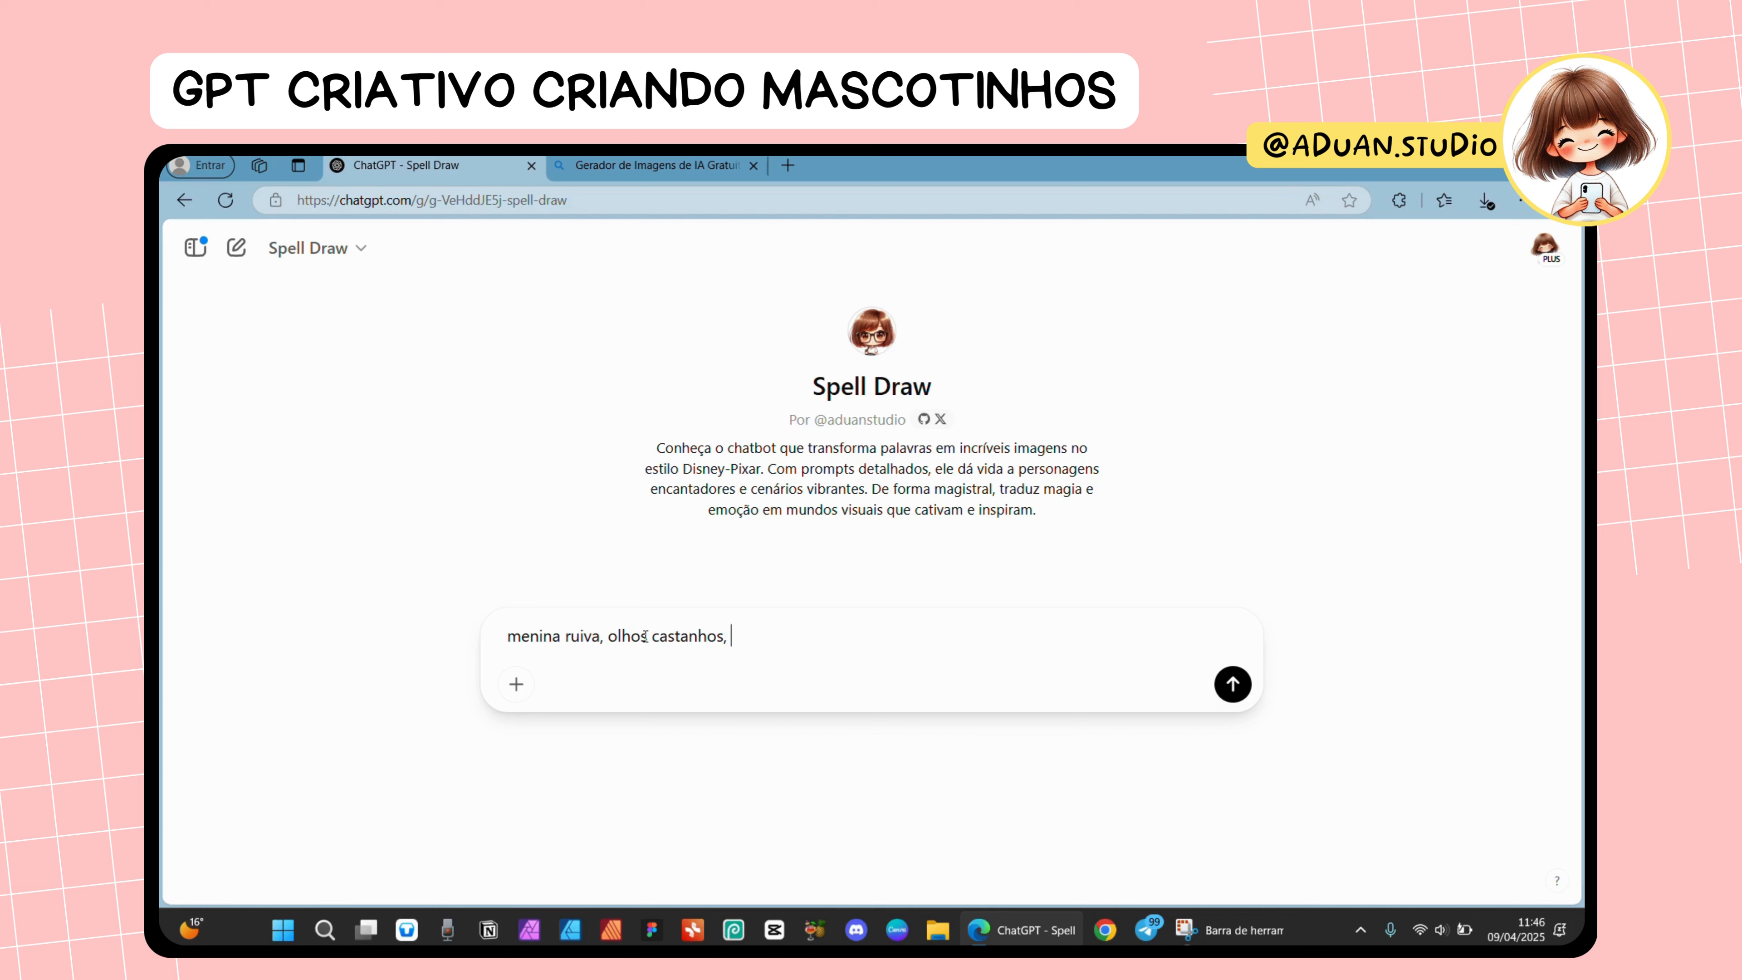
text(usa vestido floral e tenis es)
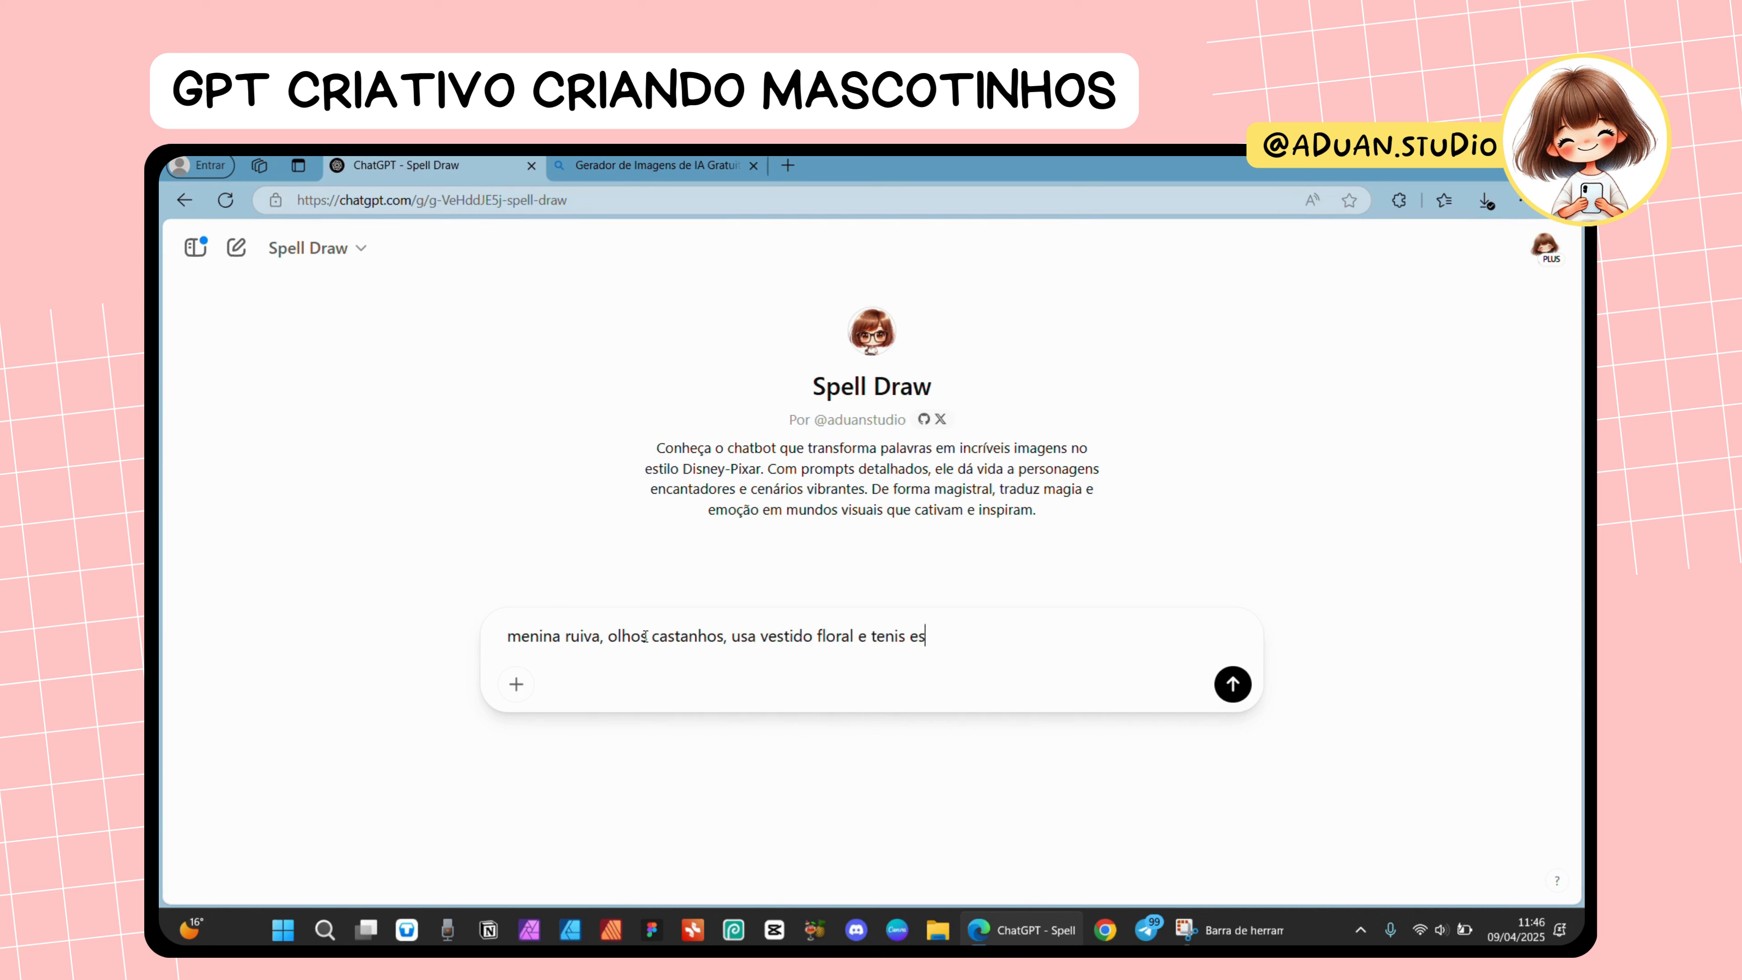
text(tilo Adidas, esta segu)
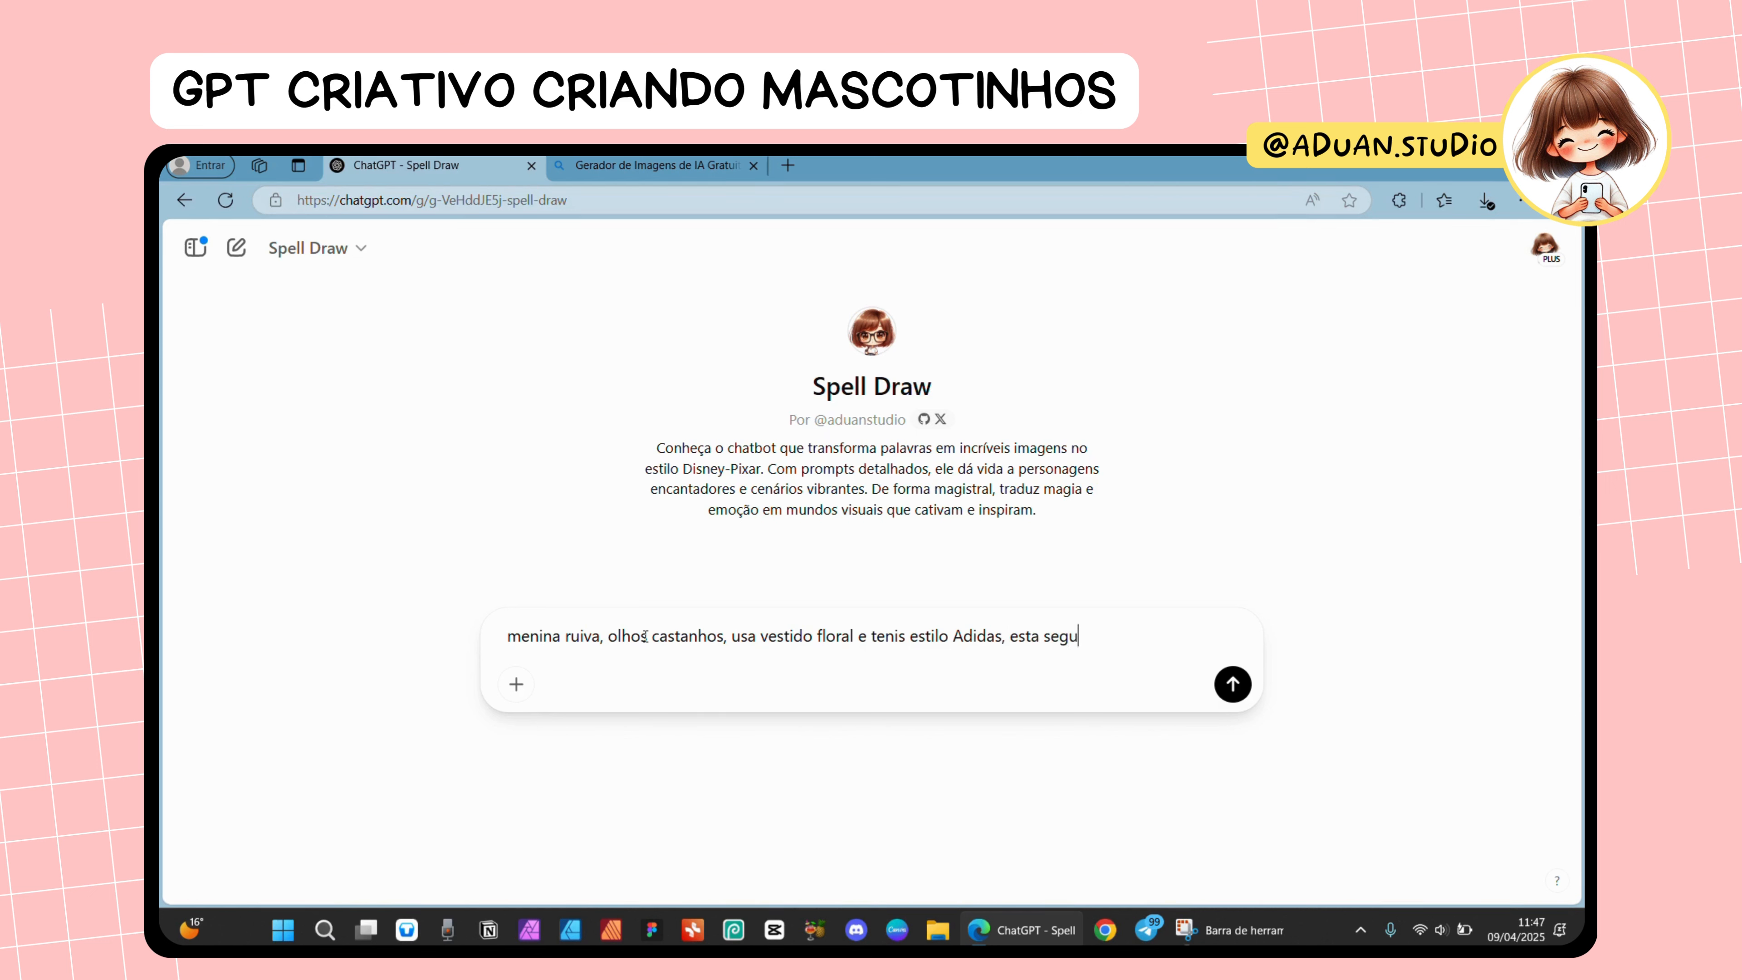
text(rando margarida)
double_click(567, 636)
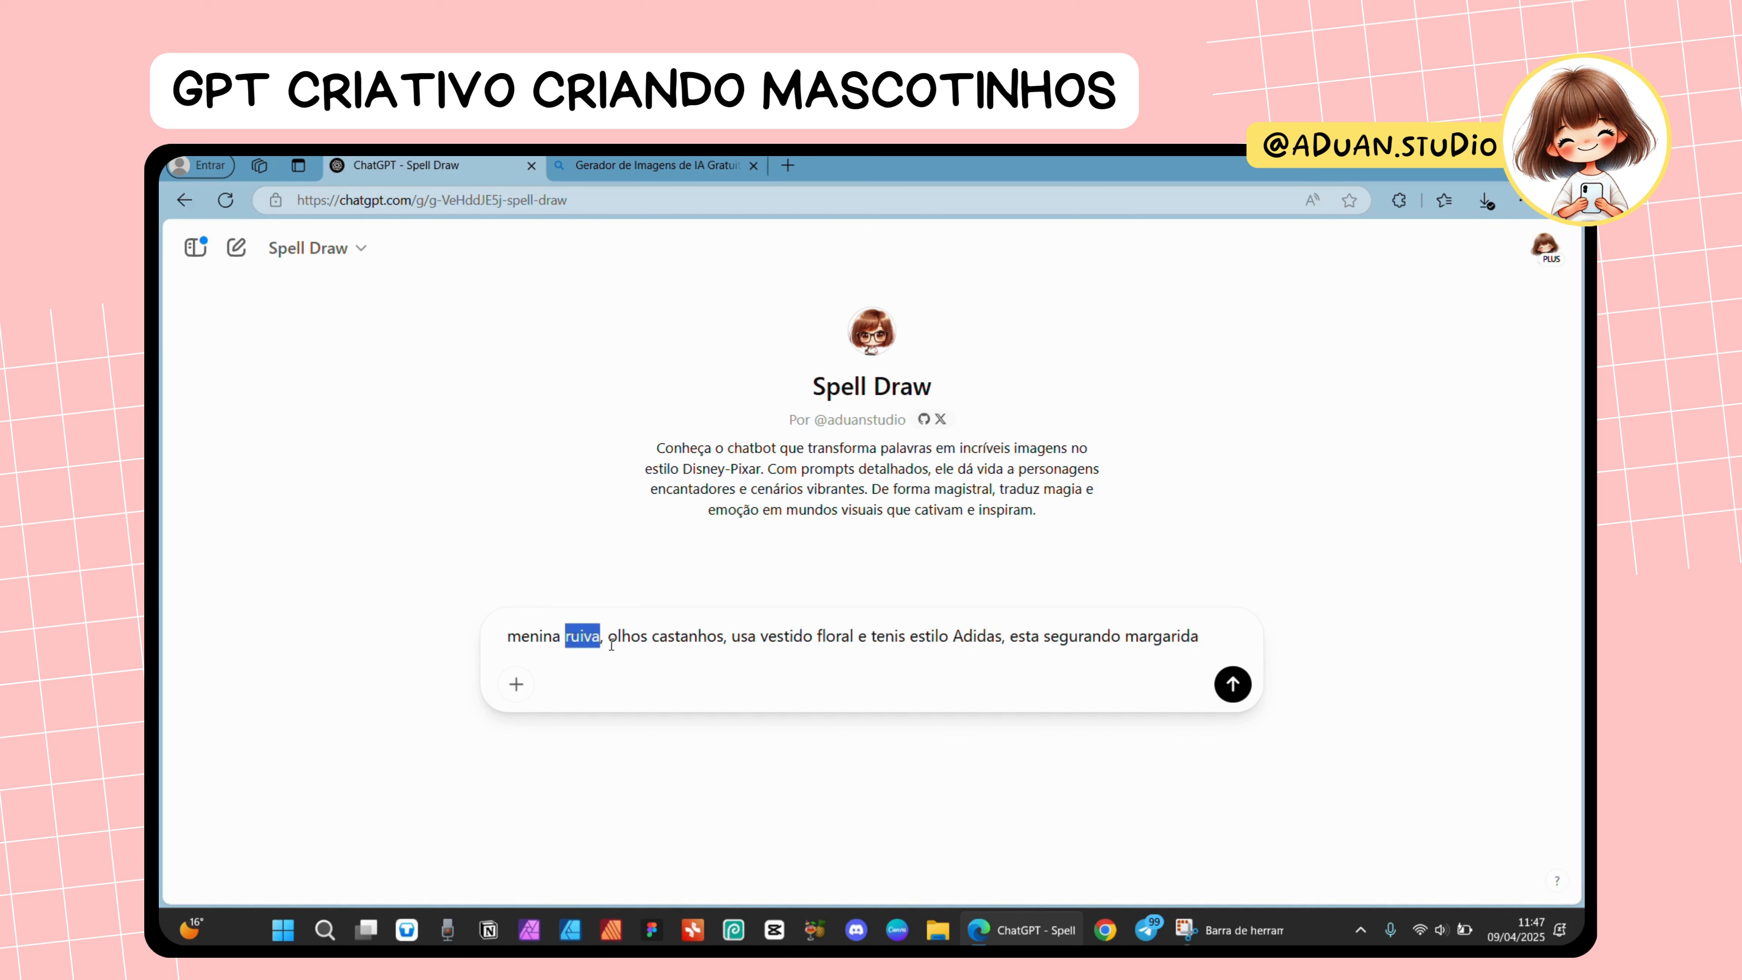
double_click(613, 638)
double_click(838, 636)
double_click(931, 637)
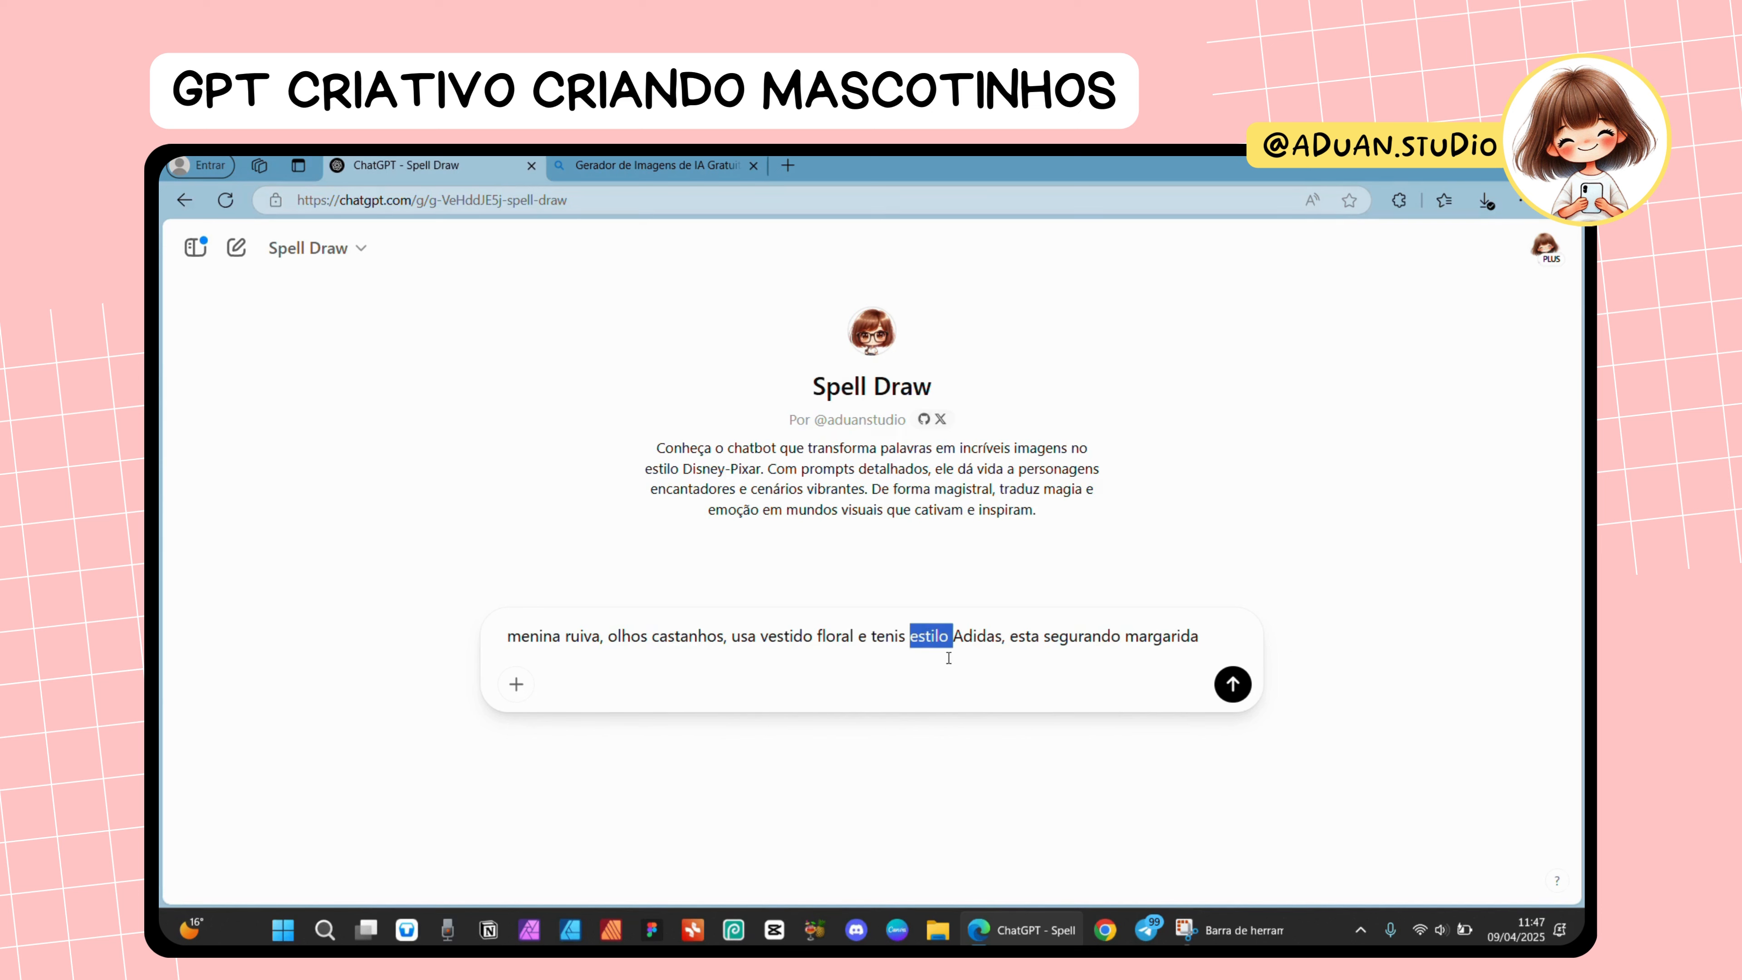
- Append ", fundo branco solido para destaque da personagem" to the girl's description and send it
click(1214, 638)
text(fun)
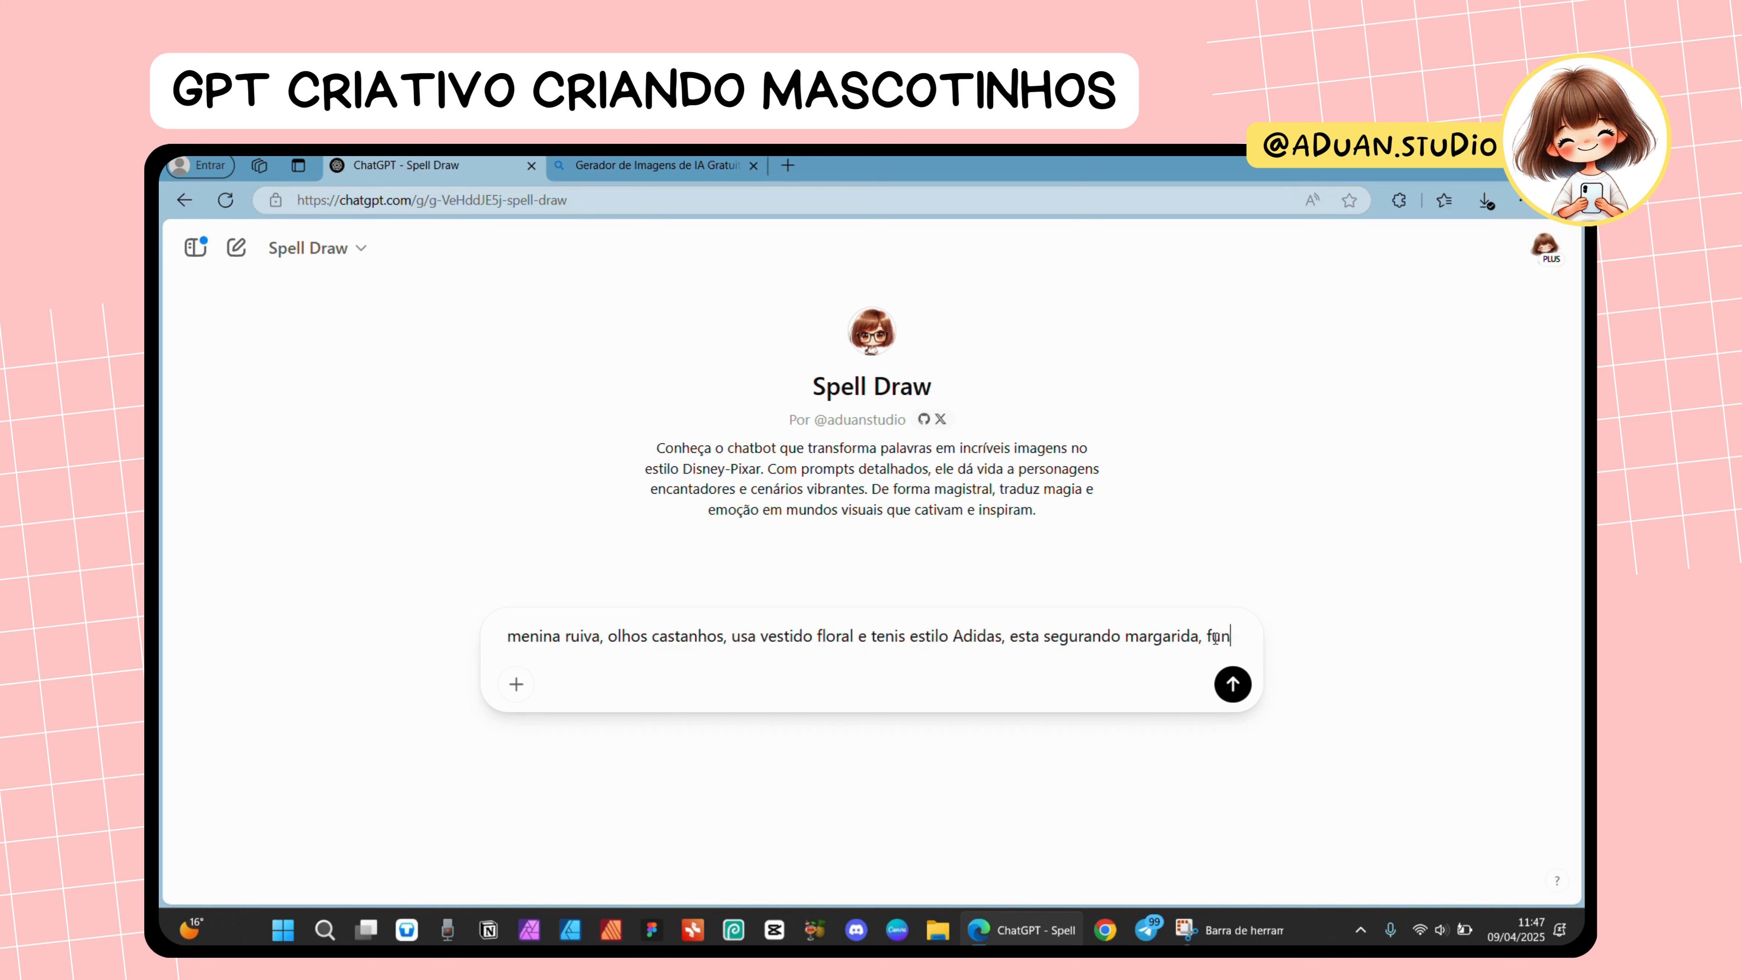
text(do branco solido par)
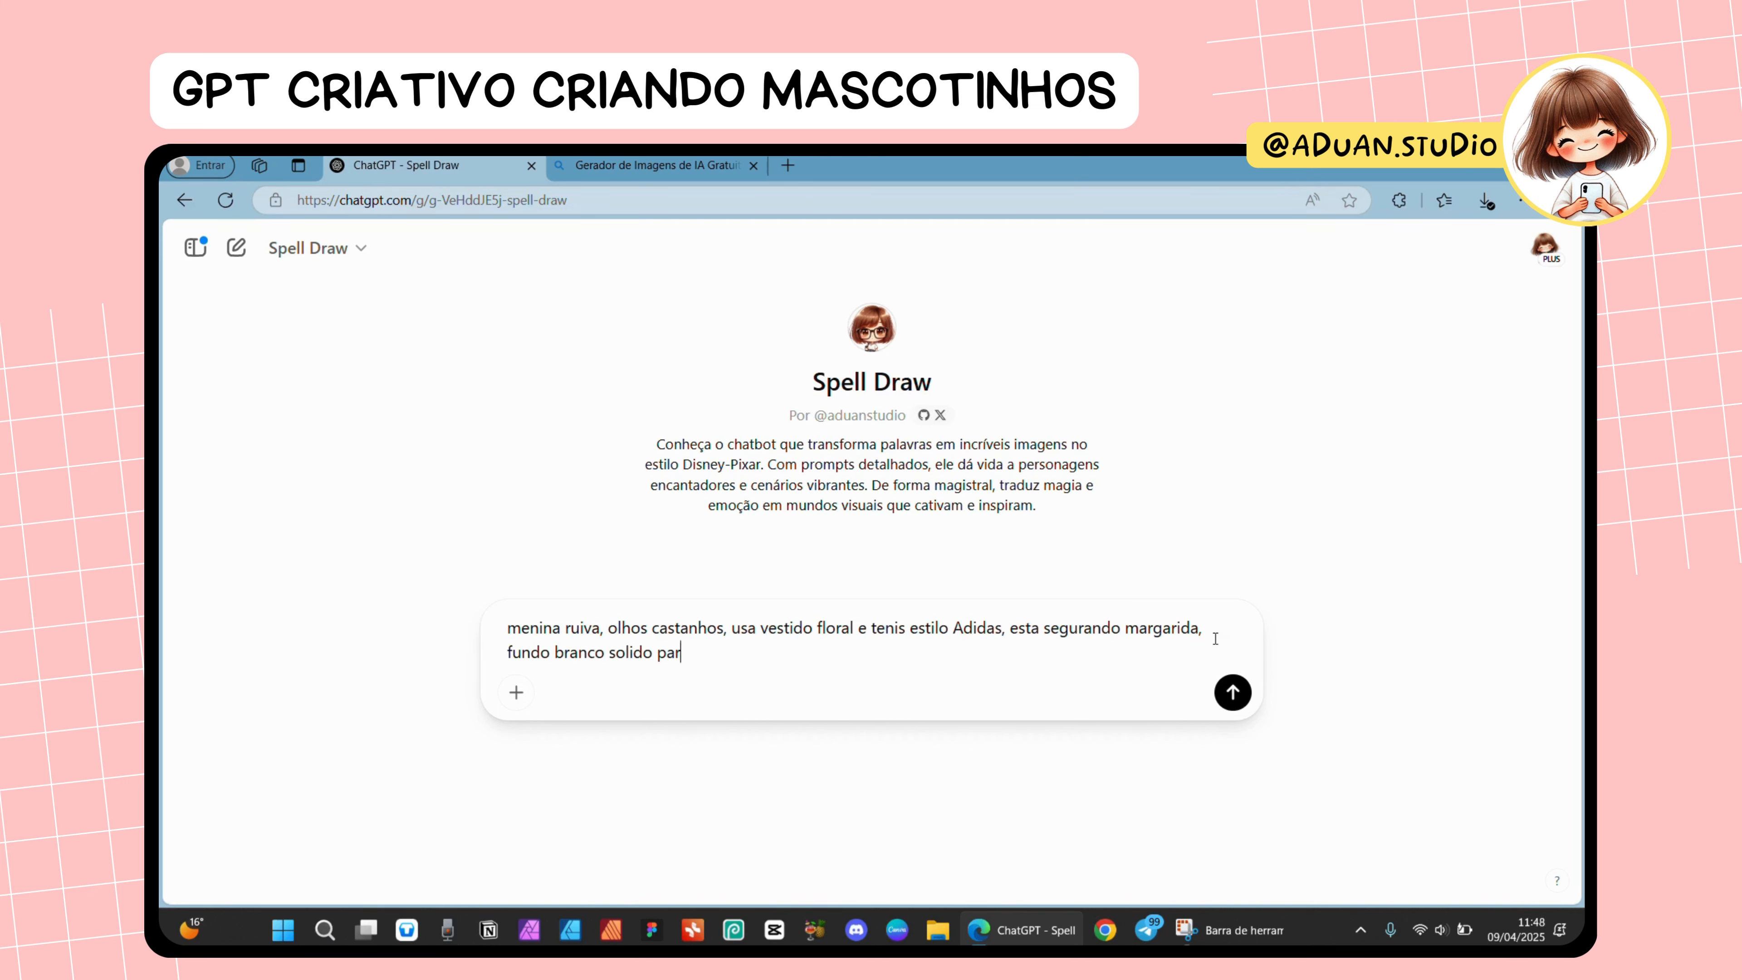
text(a destaque da personagem)
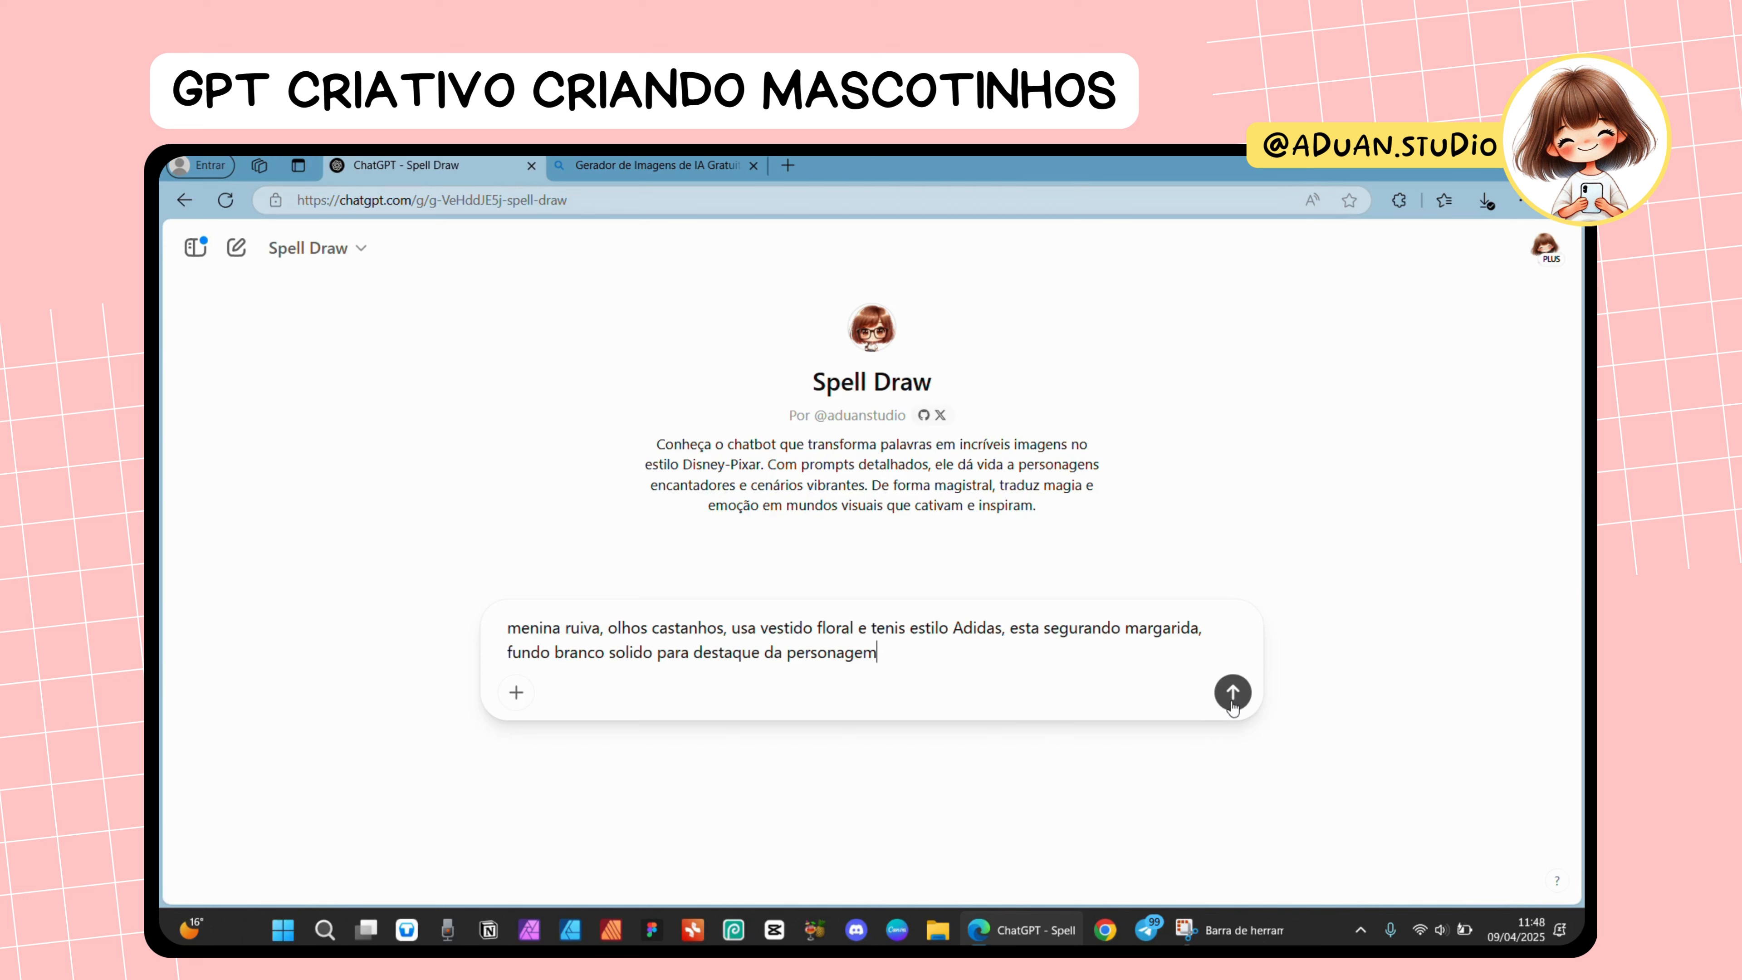
drag(509, 651, 875, 651)
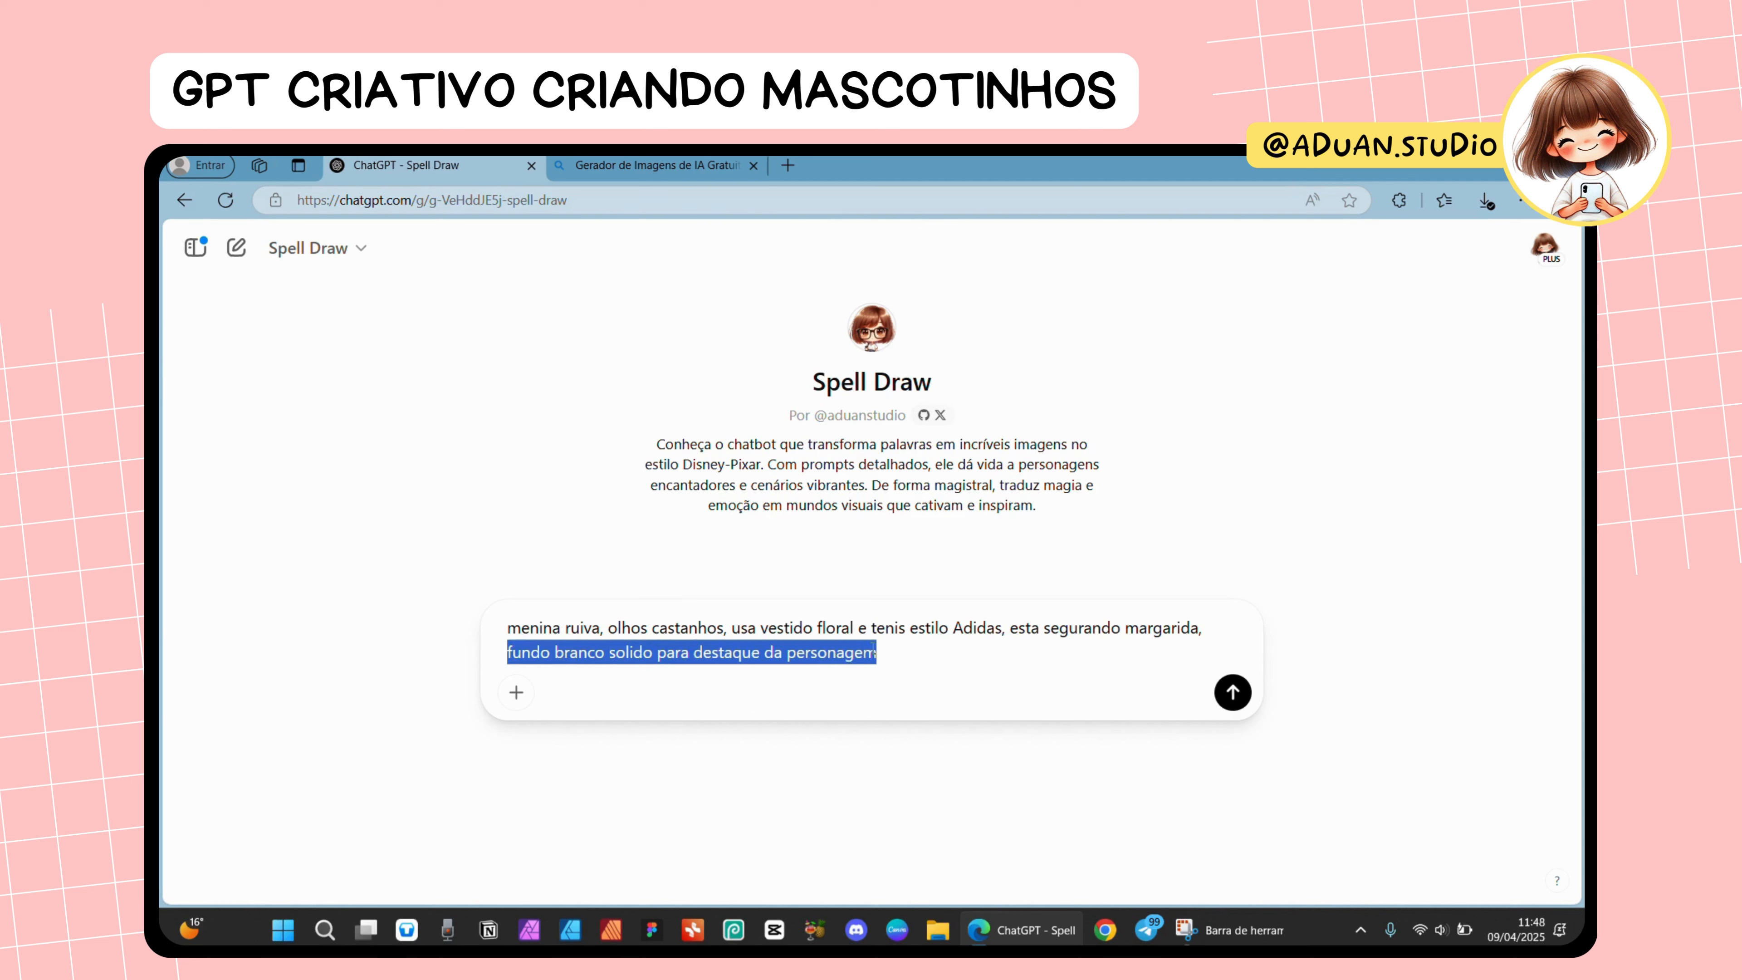
click(1232, 692)
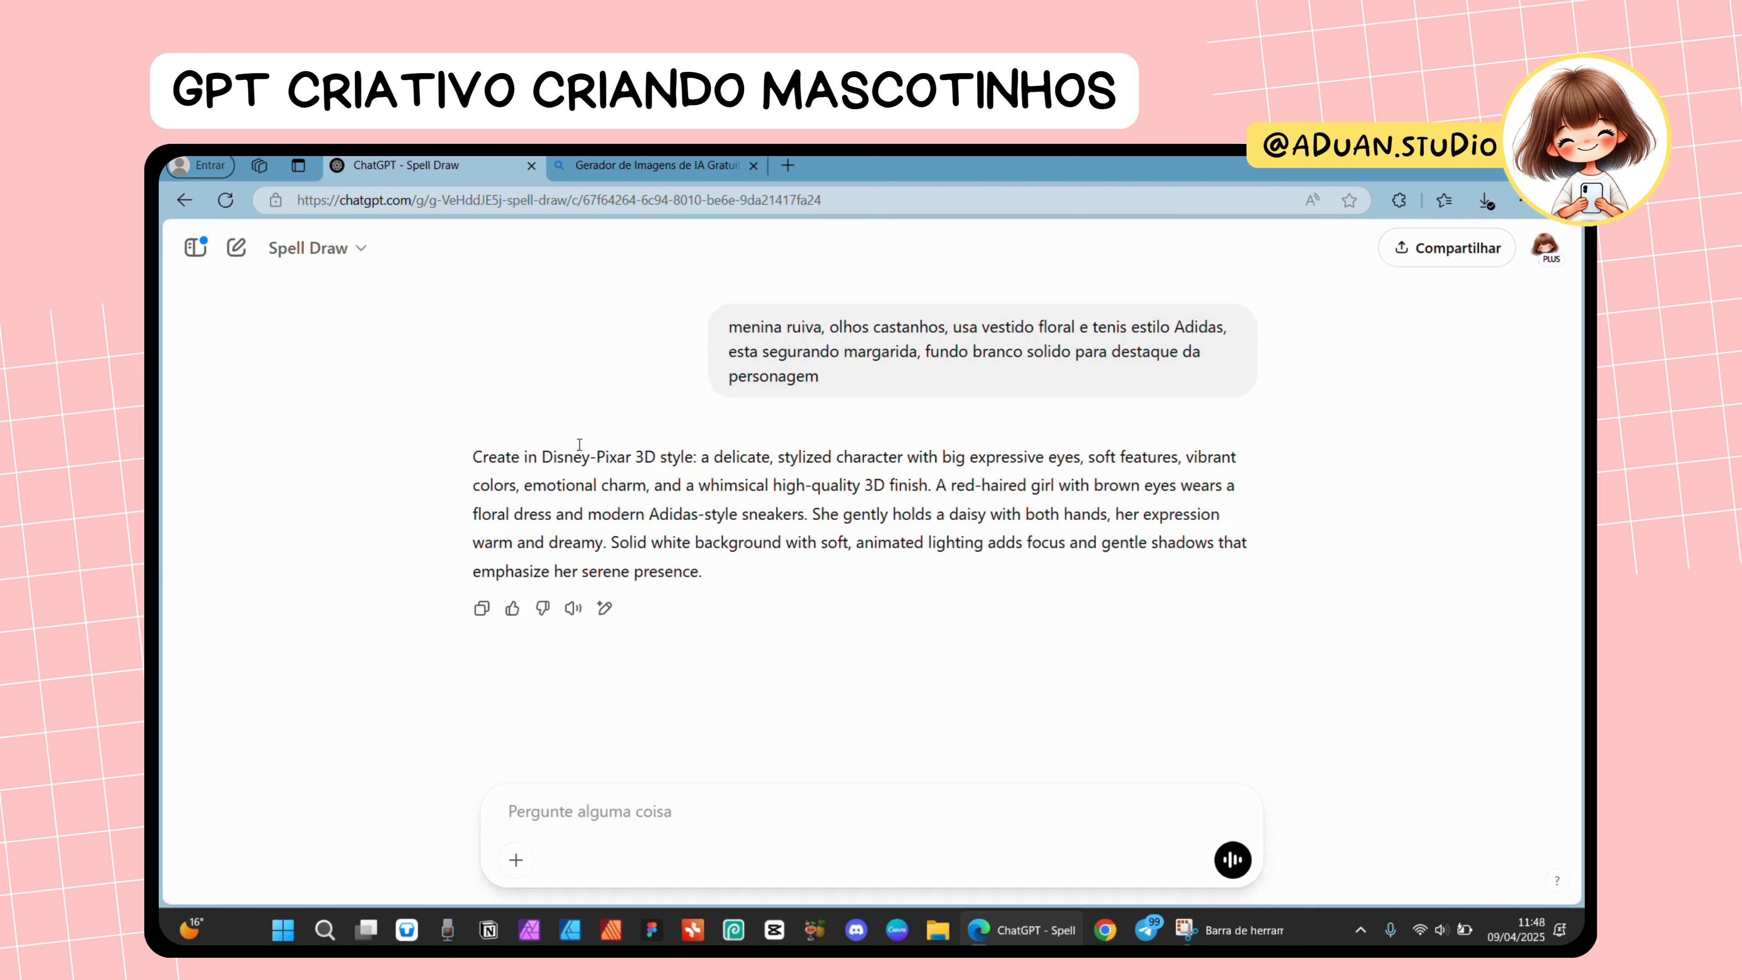
- Review and copy the generated English prompt for the red-haired girl and switch to Bing Image Creator
drag(632, 456, 672, 456)
double_click(753, 455)
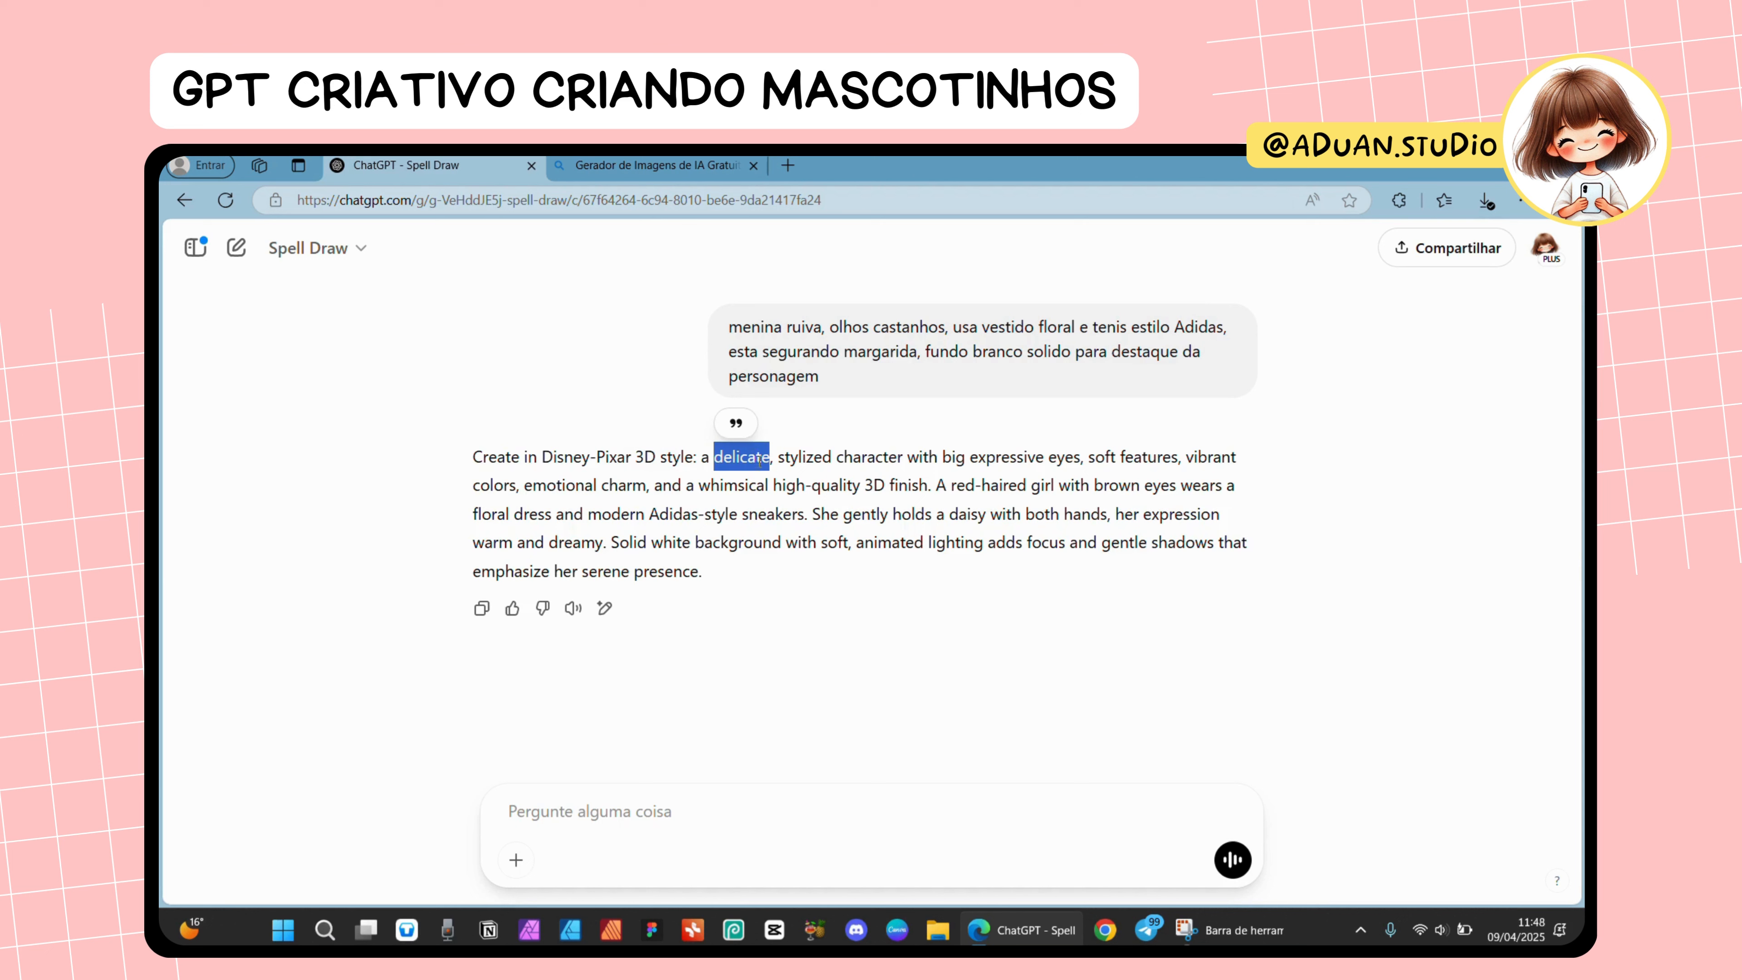
click(950, 458)
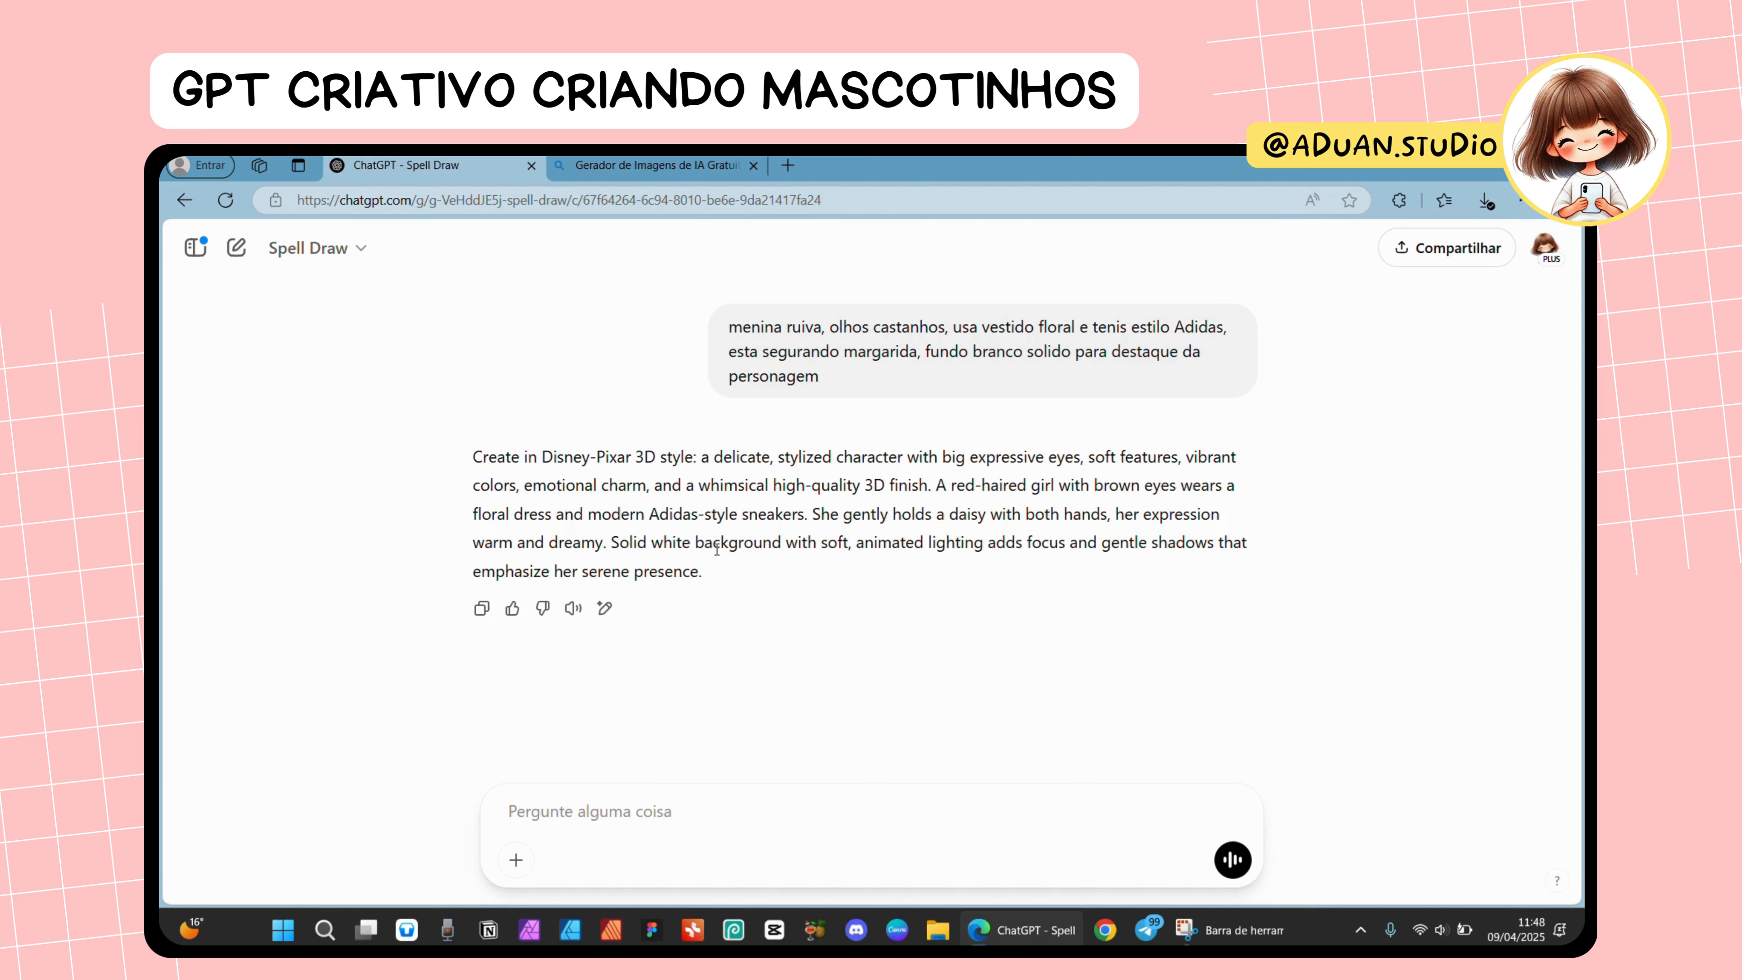
click(480, 611)
click(634, 166)
- Create images from the copied red-haired girl prompt and view one of the results enlarged
click(835, 408)
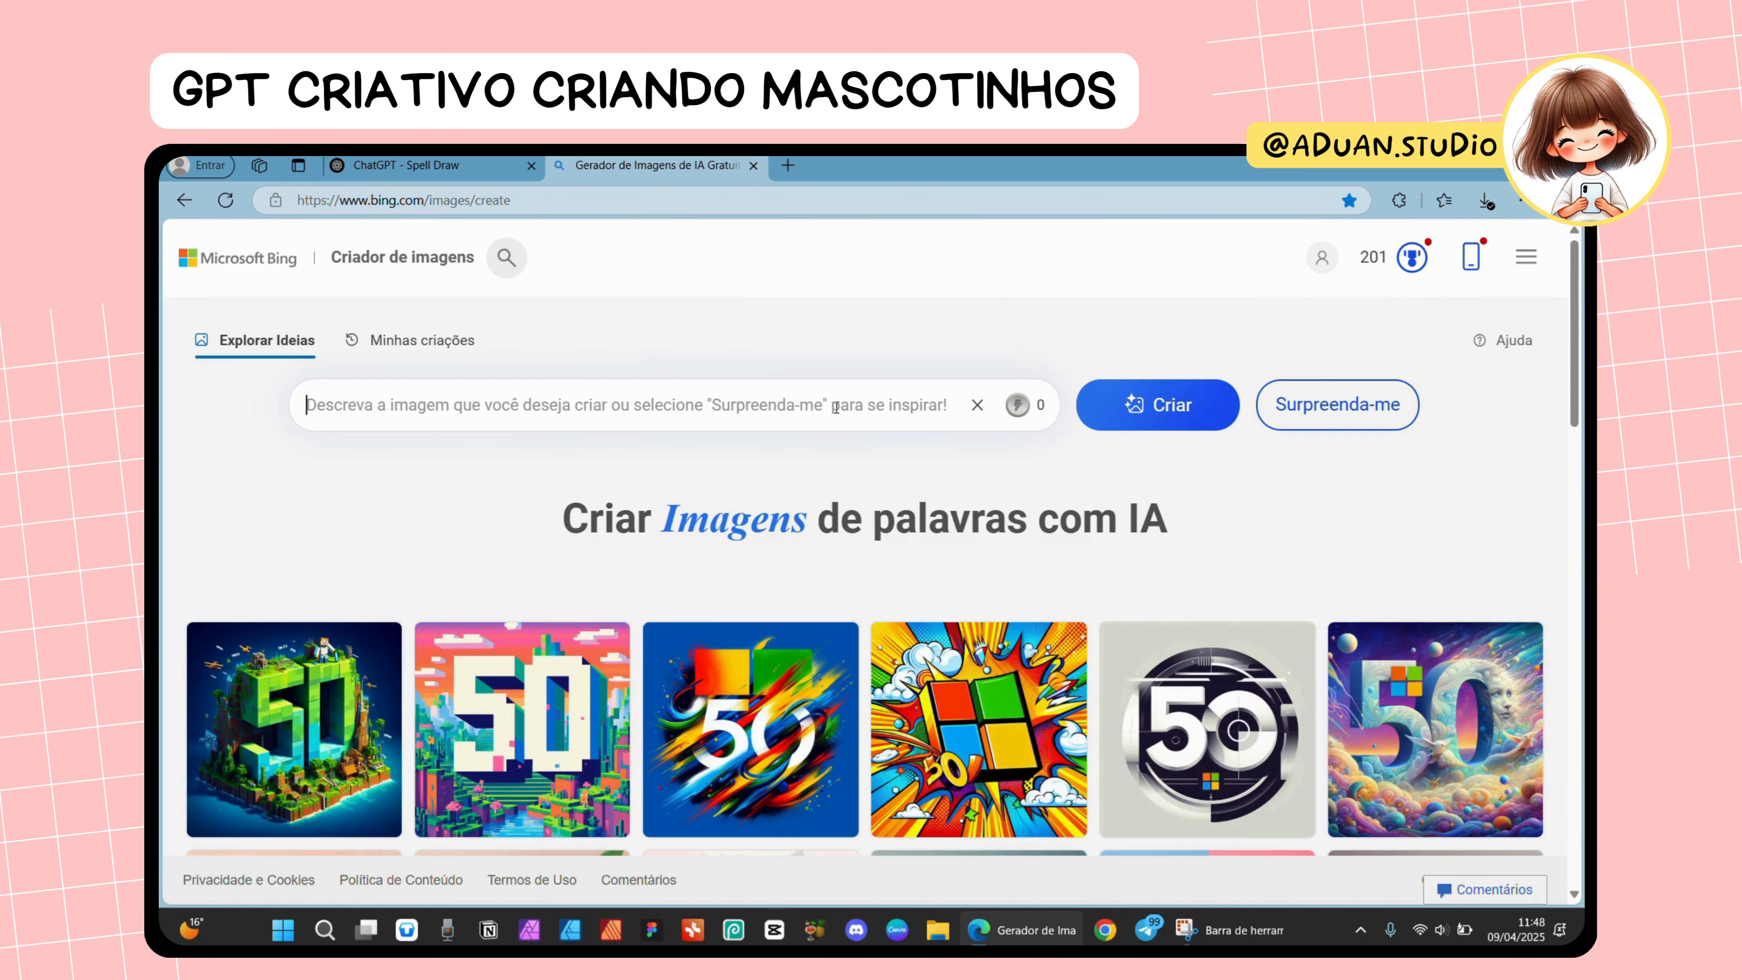
key(ctrl+v)
click(1157, 410)
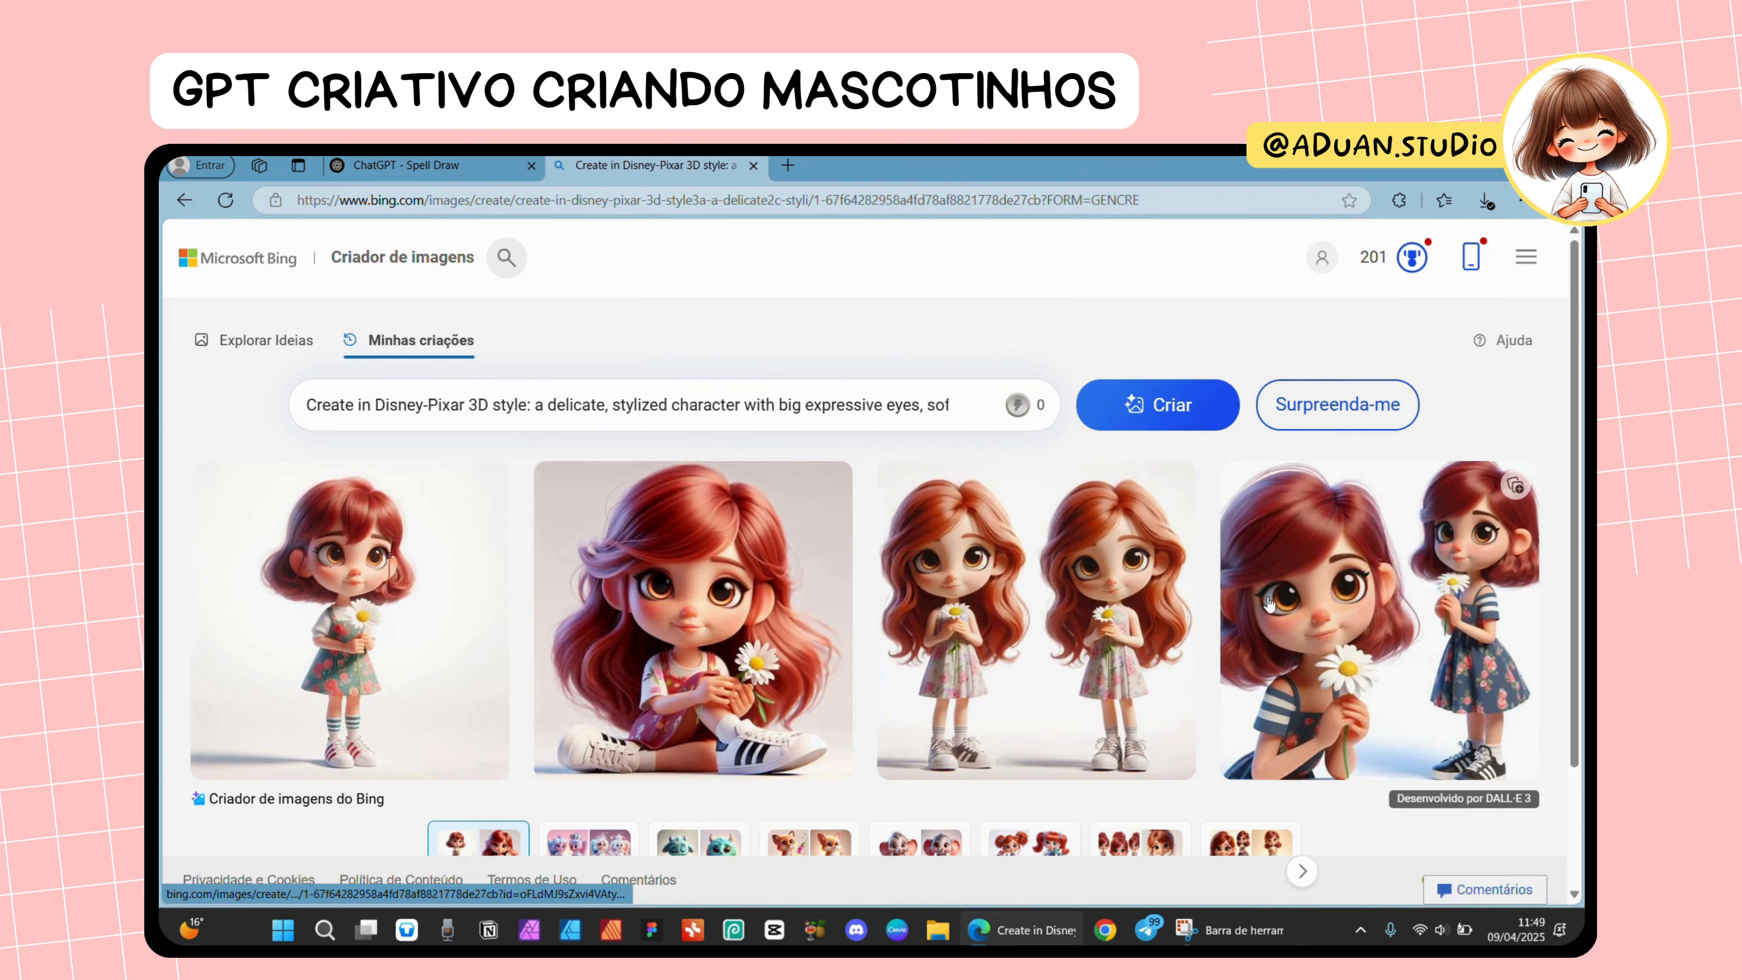
click(636, 618)
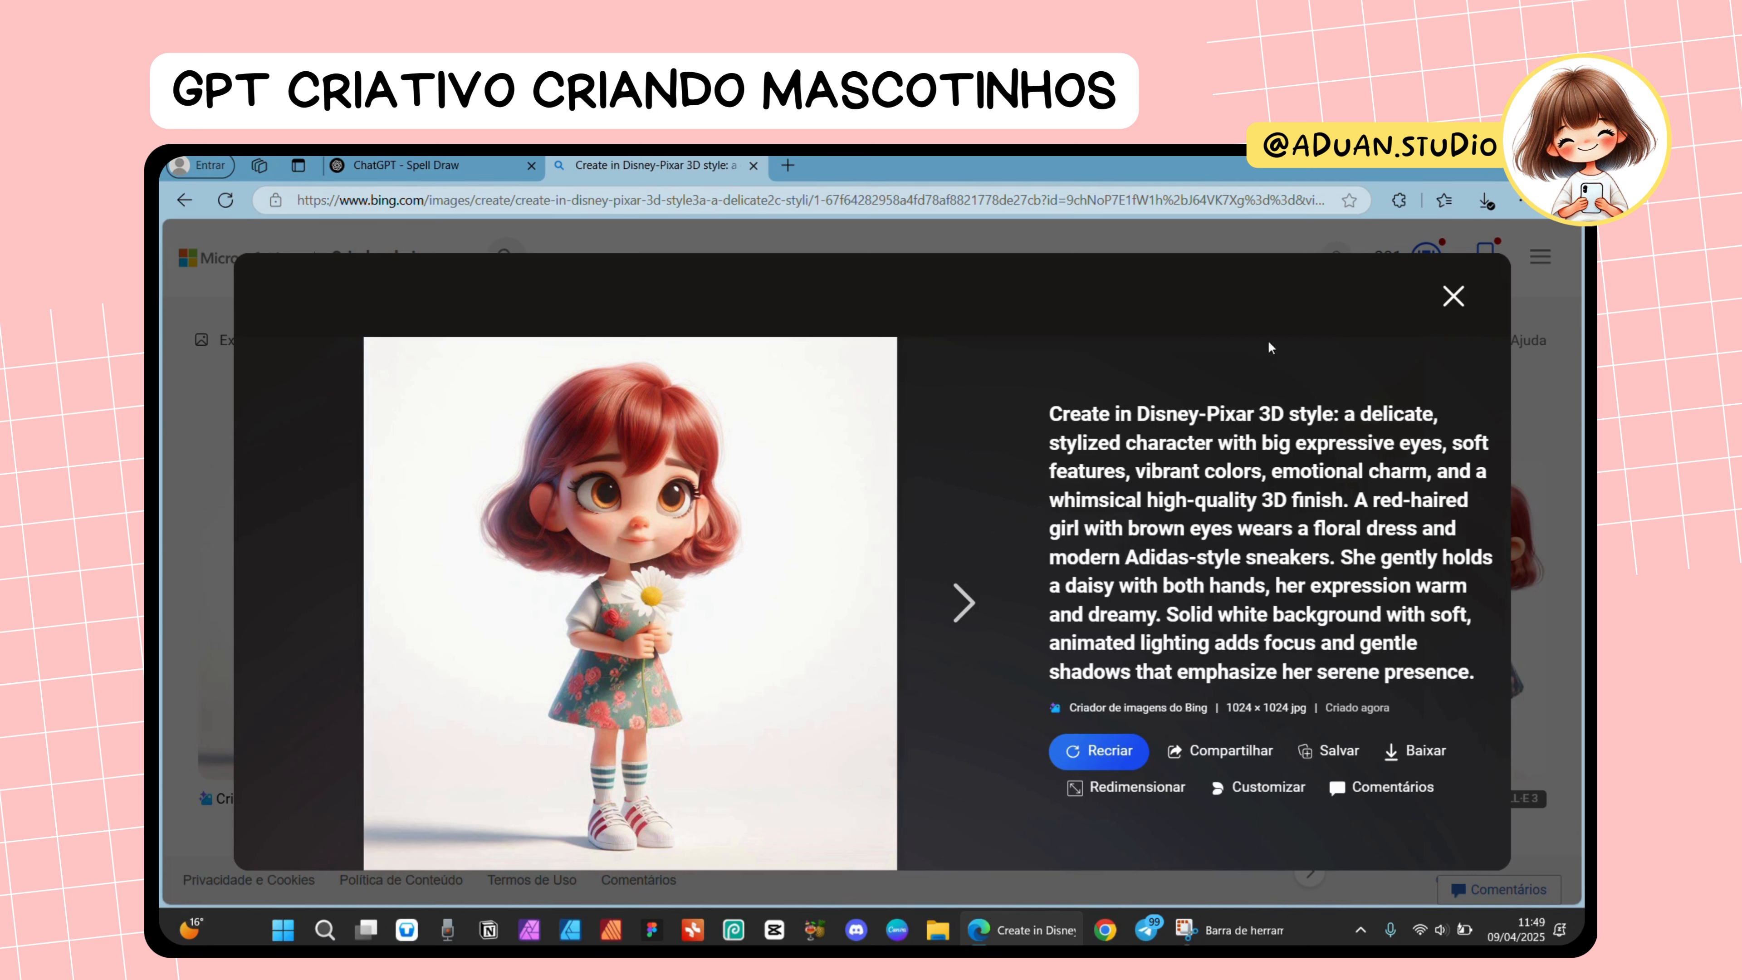
click(1452, 297)
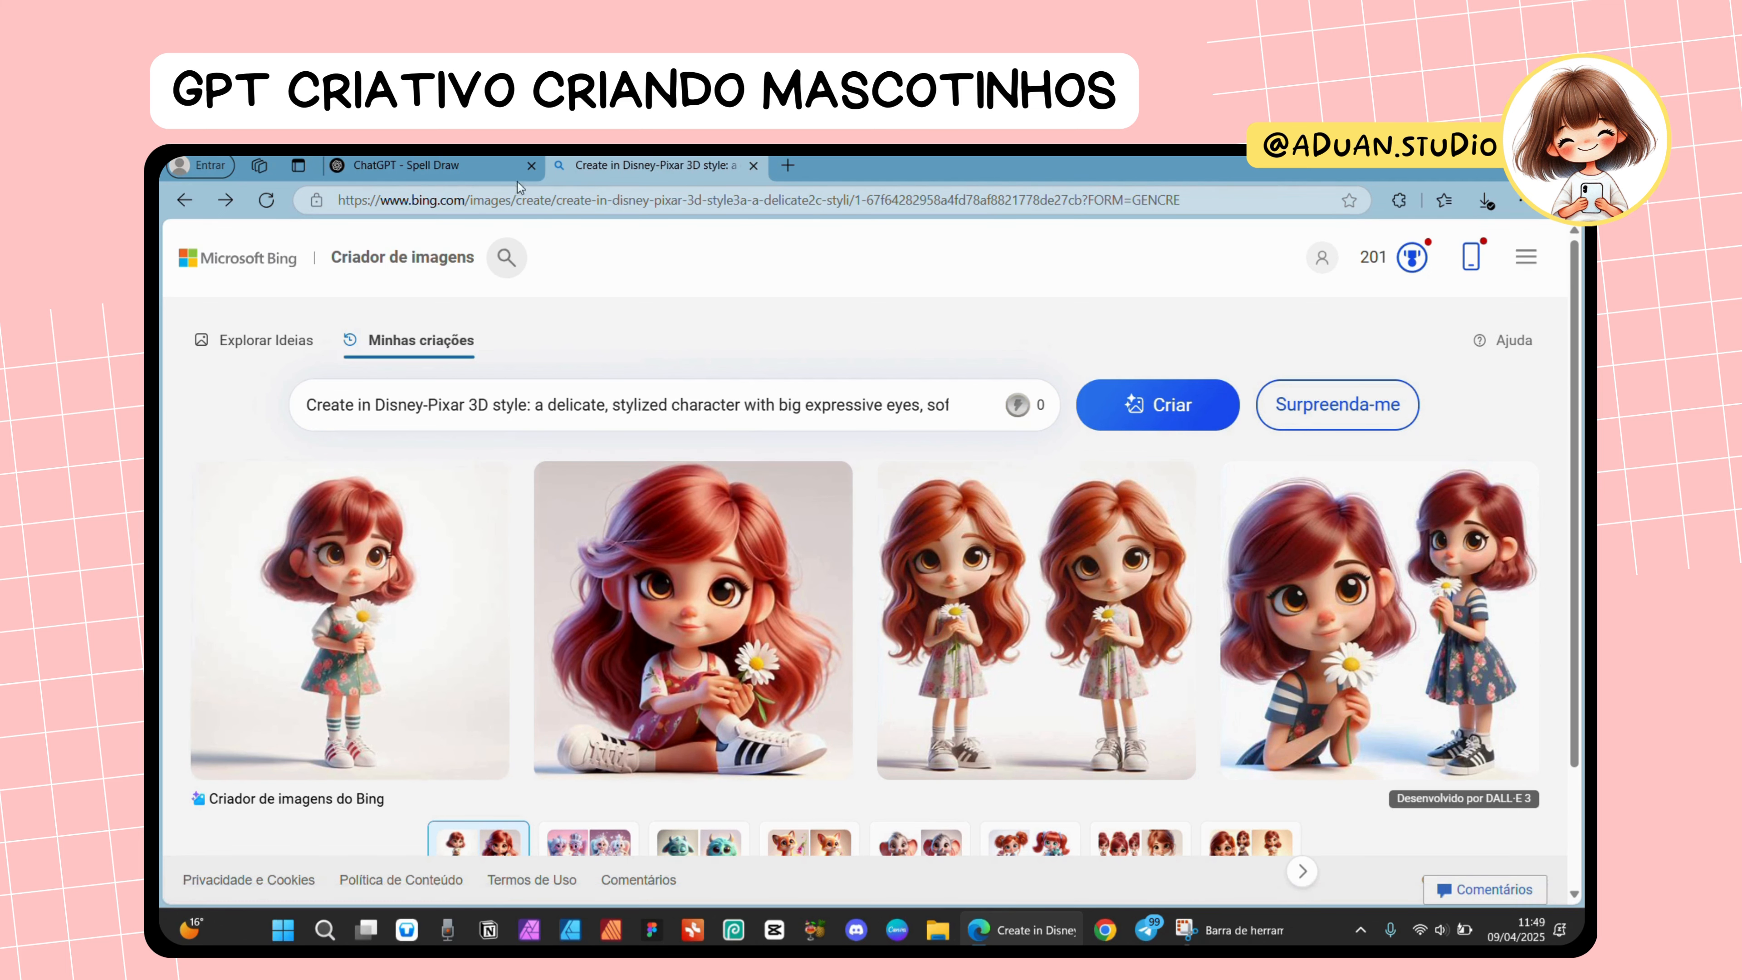
- Return to the Spell Draw chat and write "menino, astronauta, olhos marrom, usa bota azul, segurando capacete," as a new description
click(492, 164)
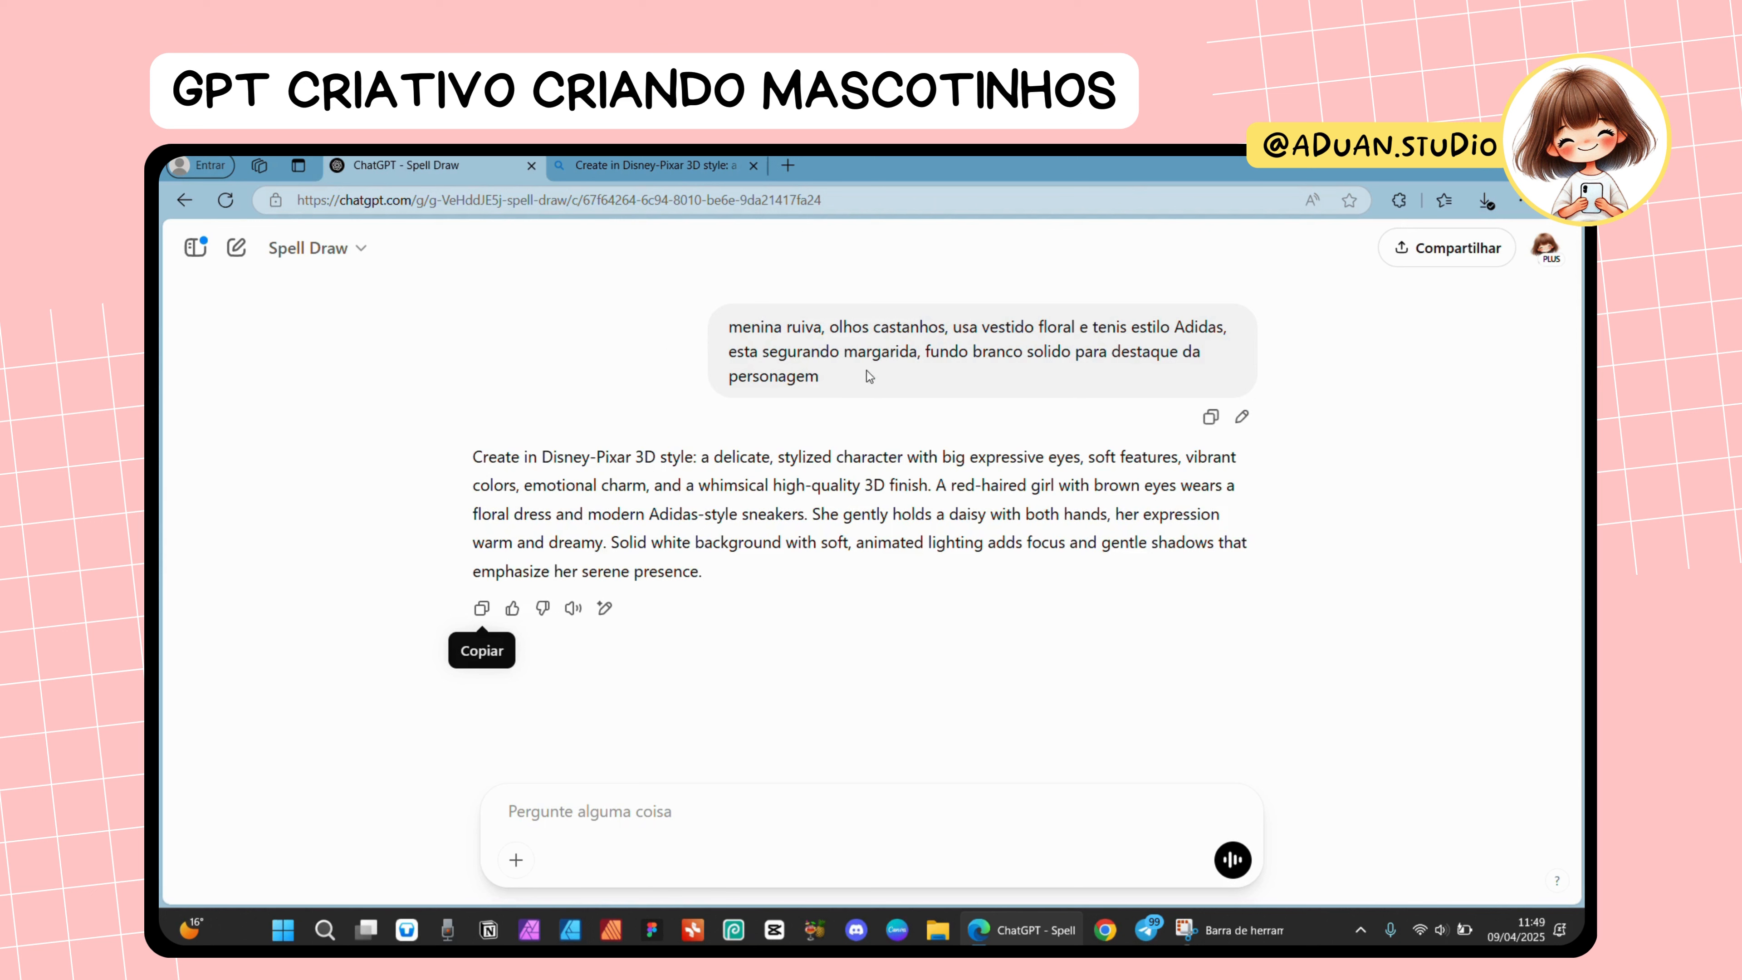
click(673, 811)
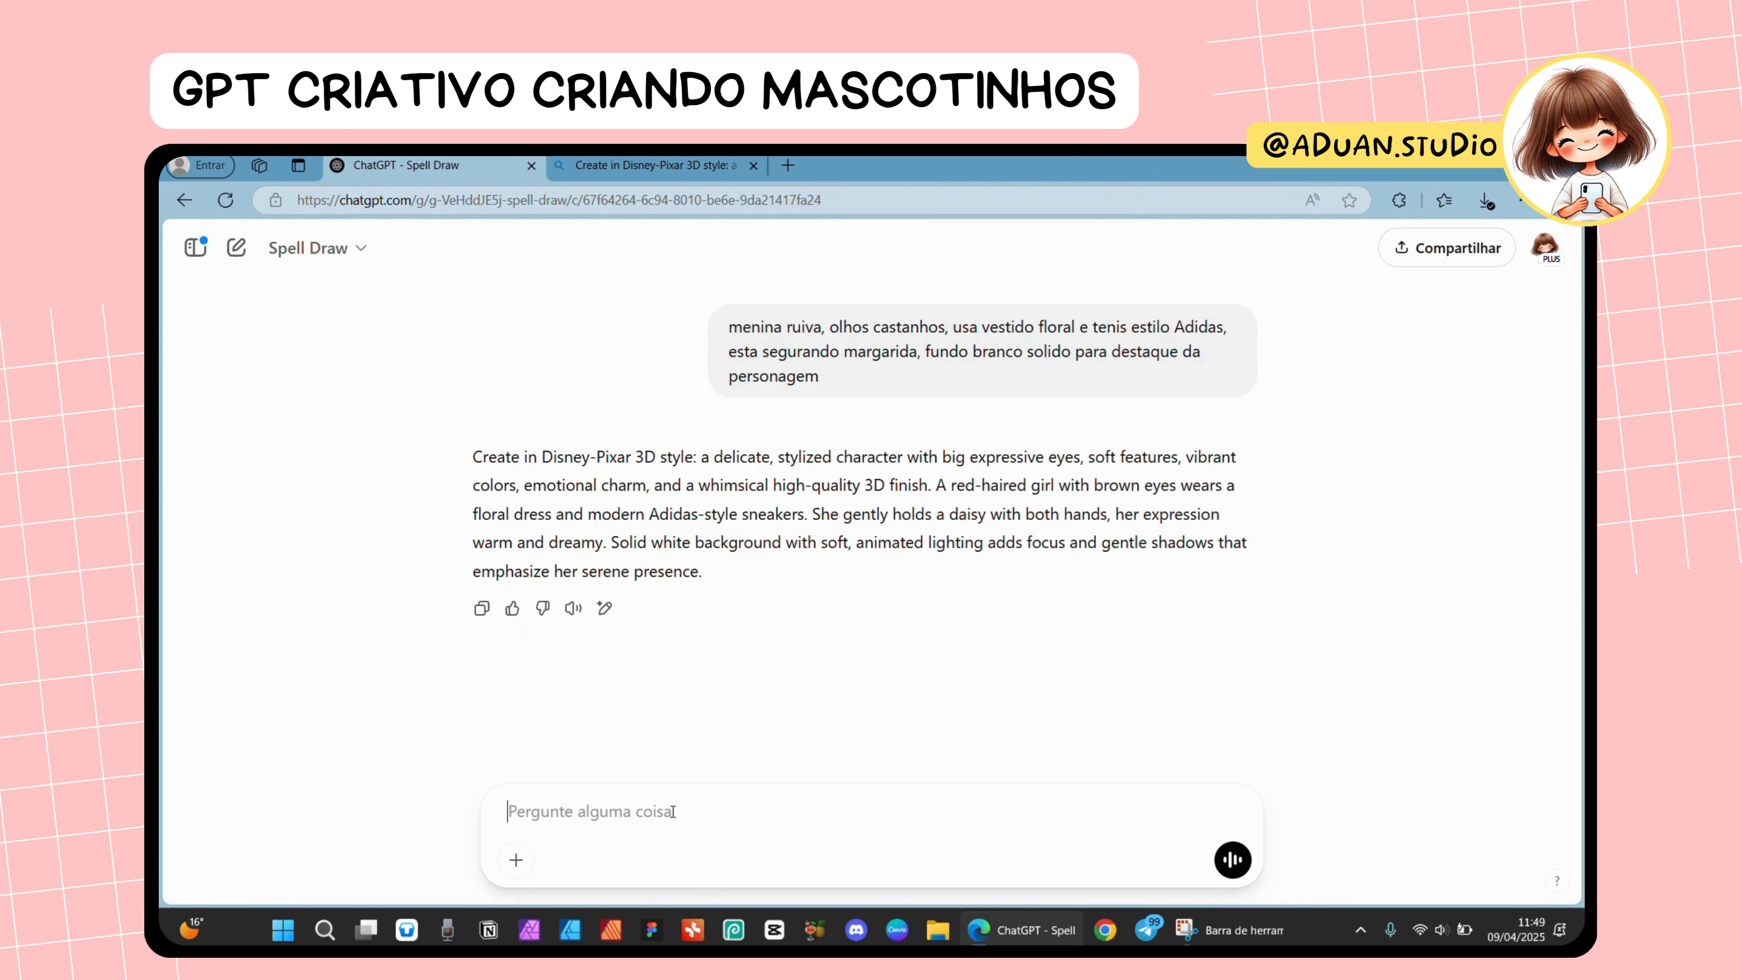
text(menino, as)
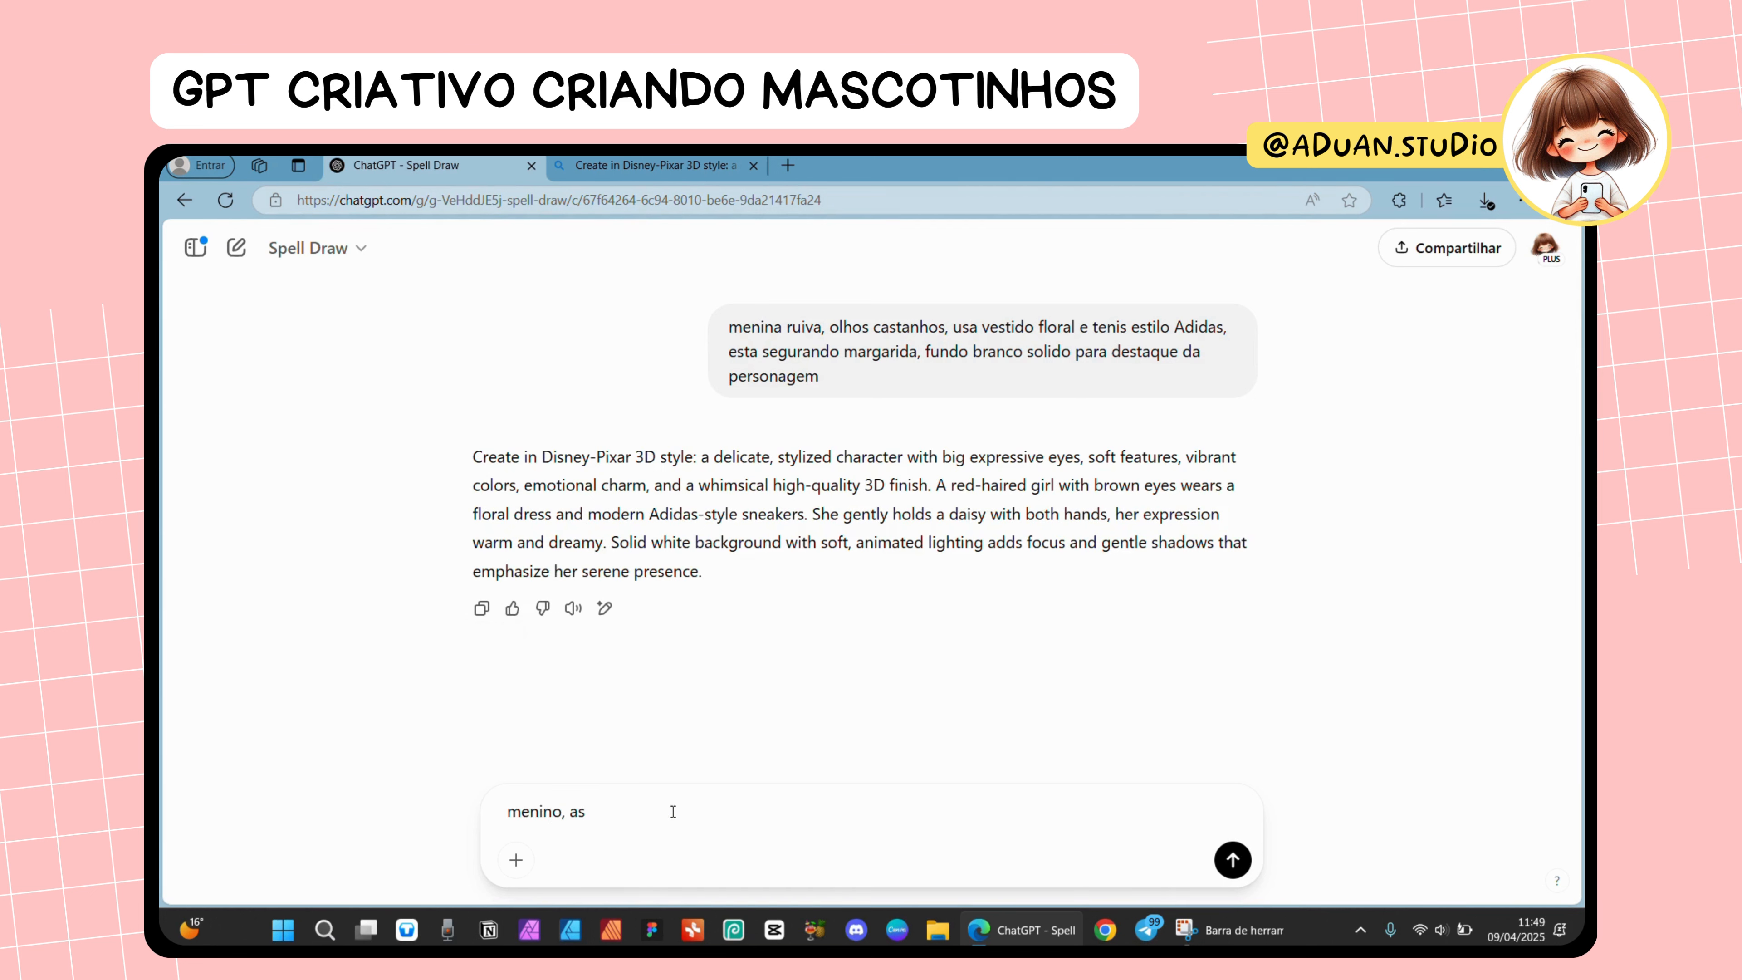
text(tronauta)
text(, olhos marrom)
text(, usa)
text( sap)
key(BackSpace)
key(BackSpace)
key(BackSpace)
text(b)
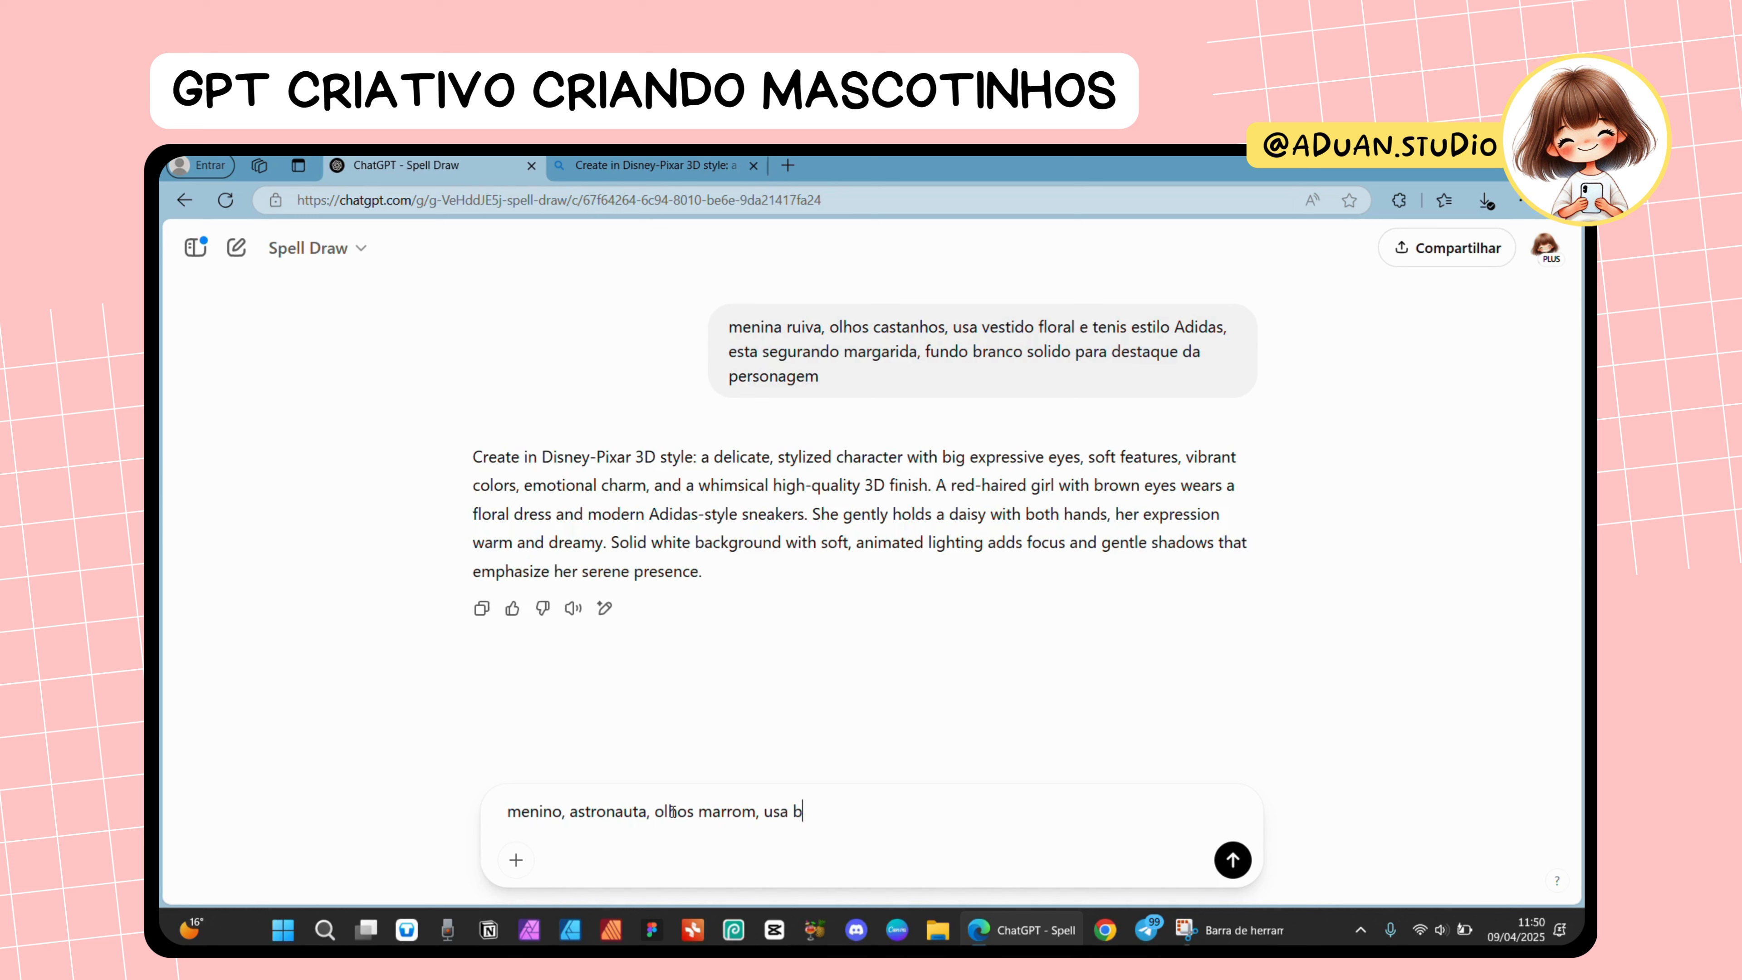
text(ota azul, segurando capacete,)
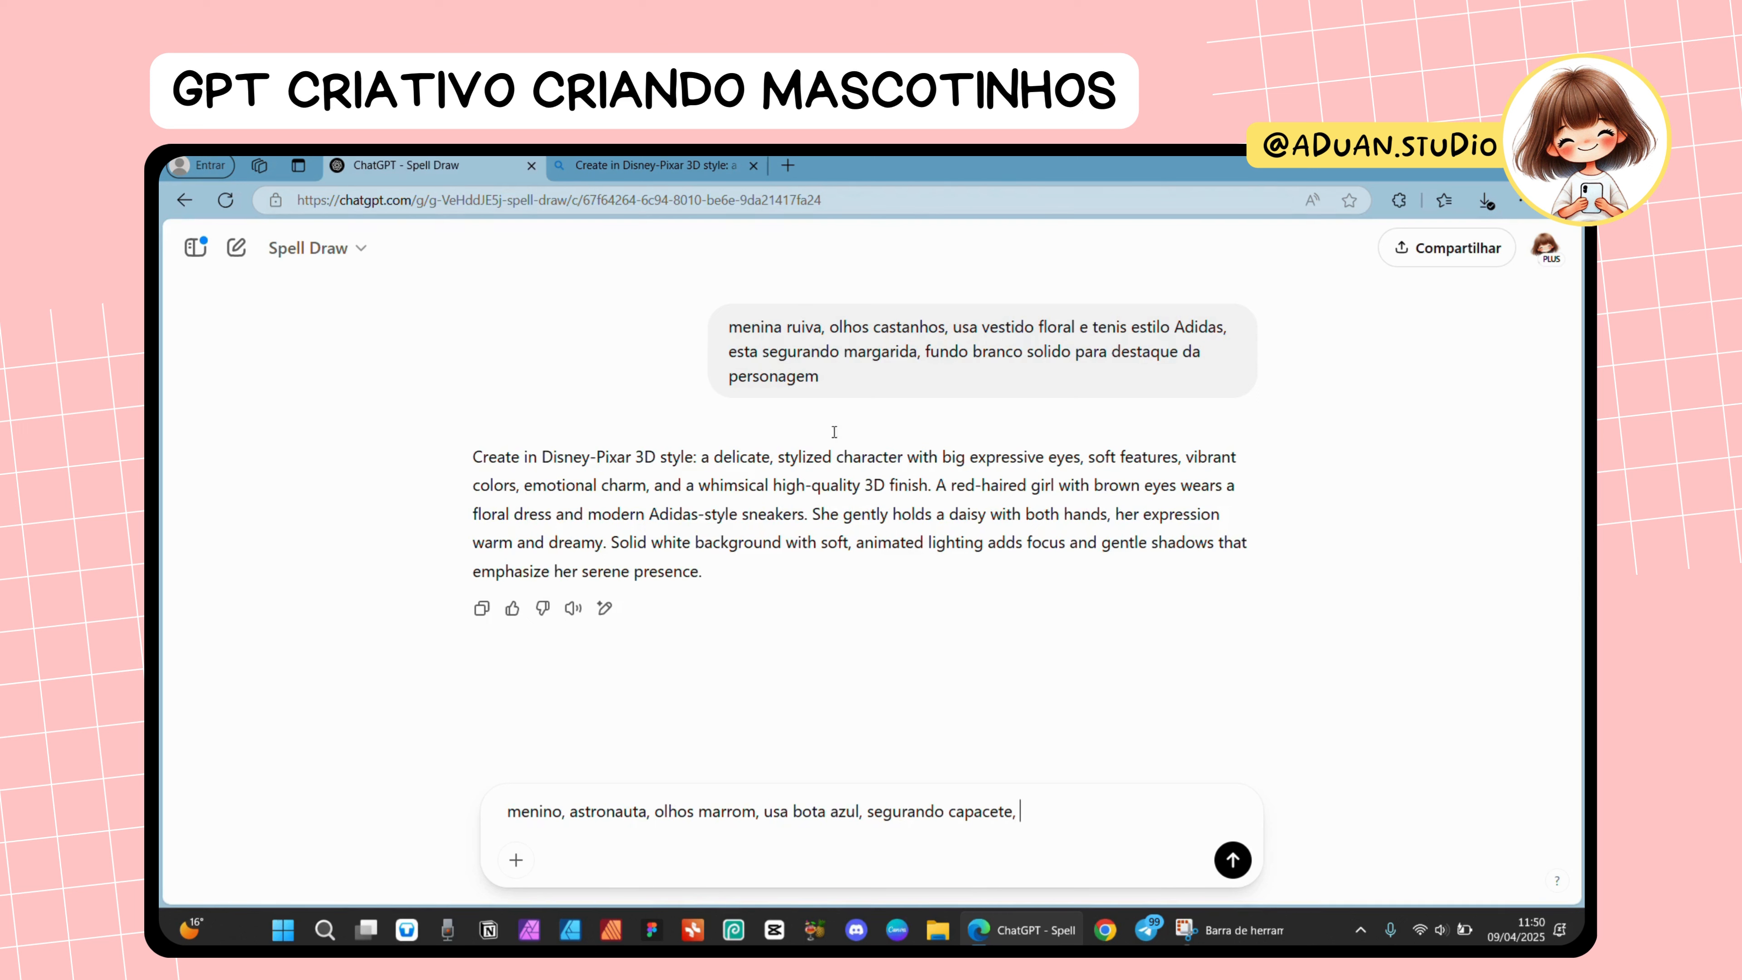
- Reuse "fundo branco solido para destaque da personagem" from the first message in the astronaut description and send it
drag(925, 351, 930, 370)
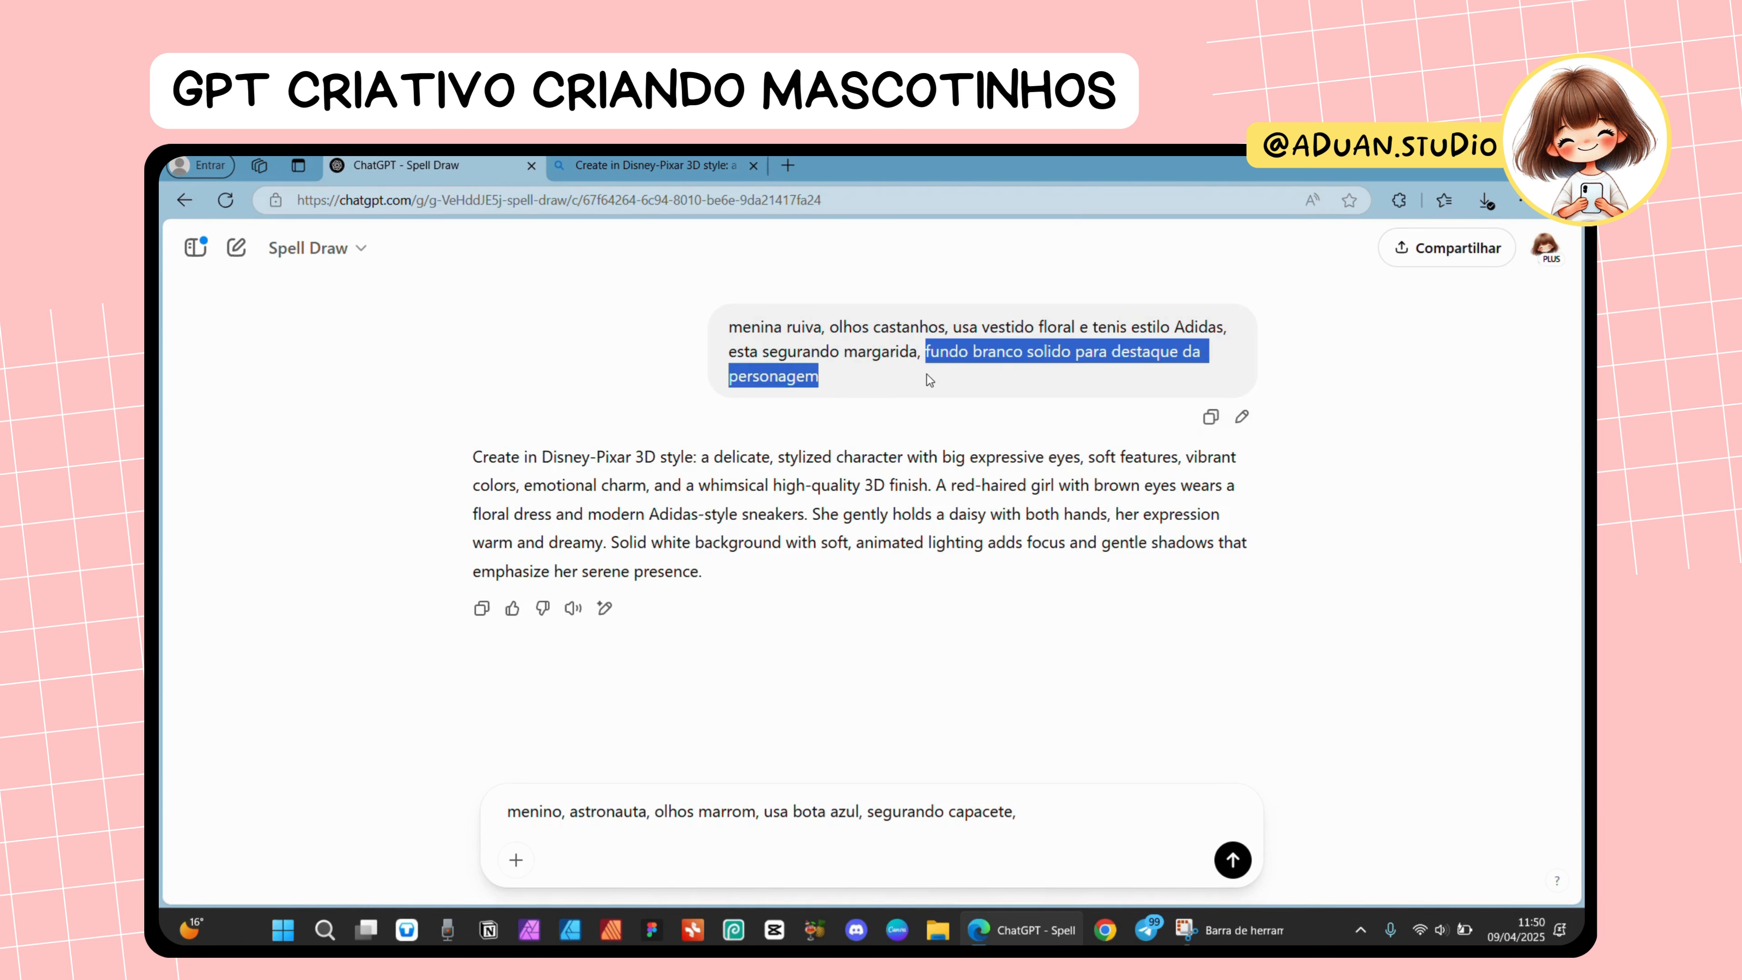
click(1050, 810)
key(ctrl+v)
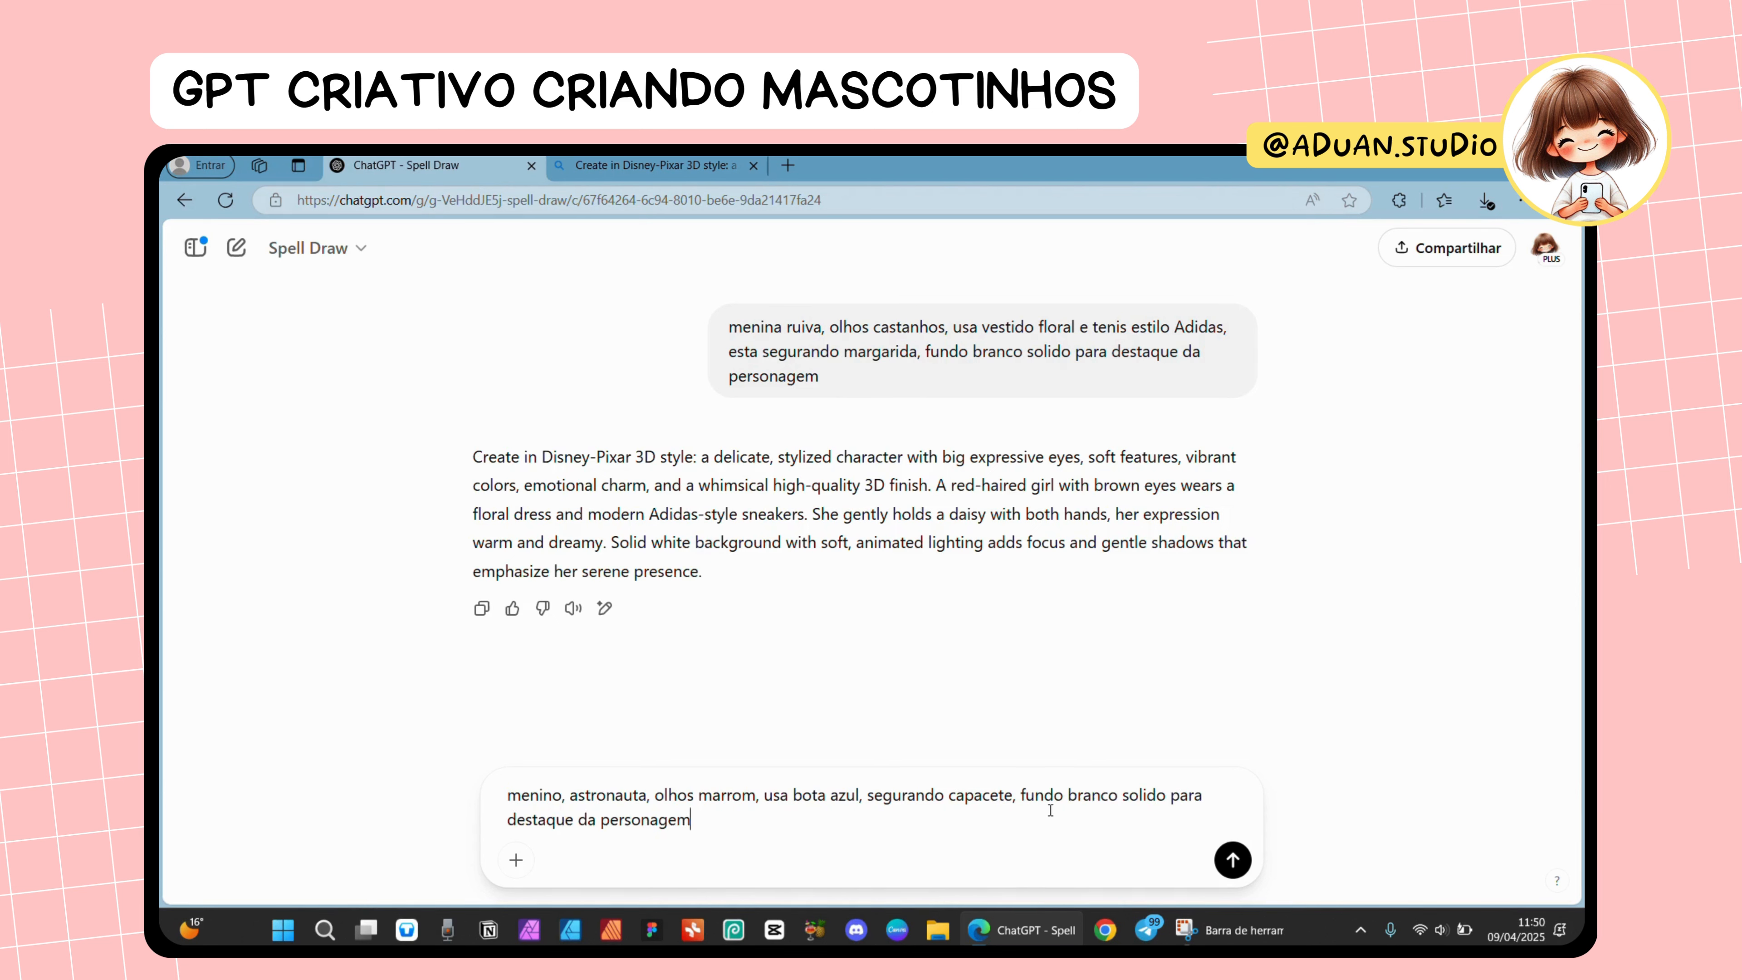
key(Return)
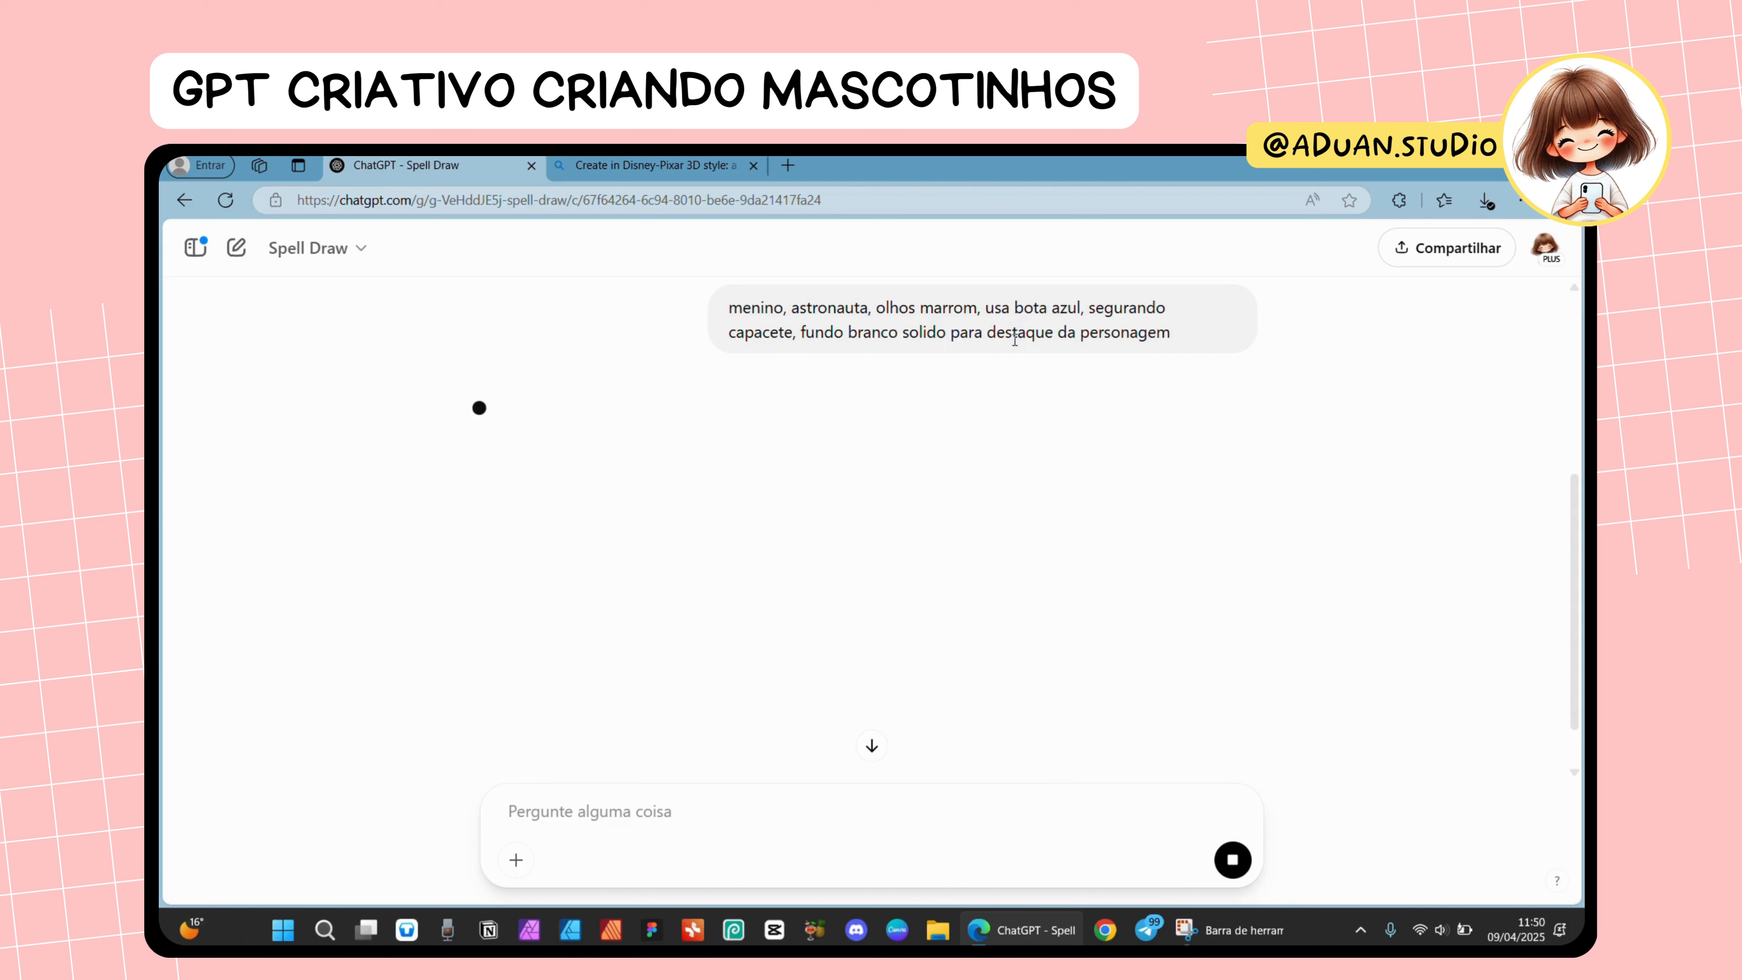
- Copy the generated astronaut prompt and create images from it in Bing Image Creator, replacing the previous prompt
scroll(1042, 467, up, 1)
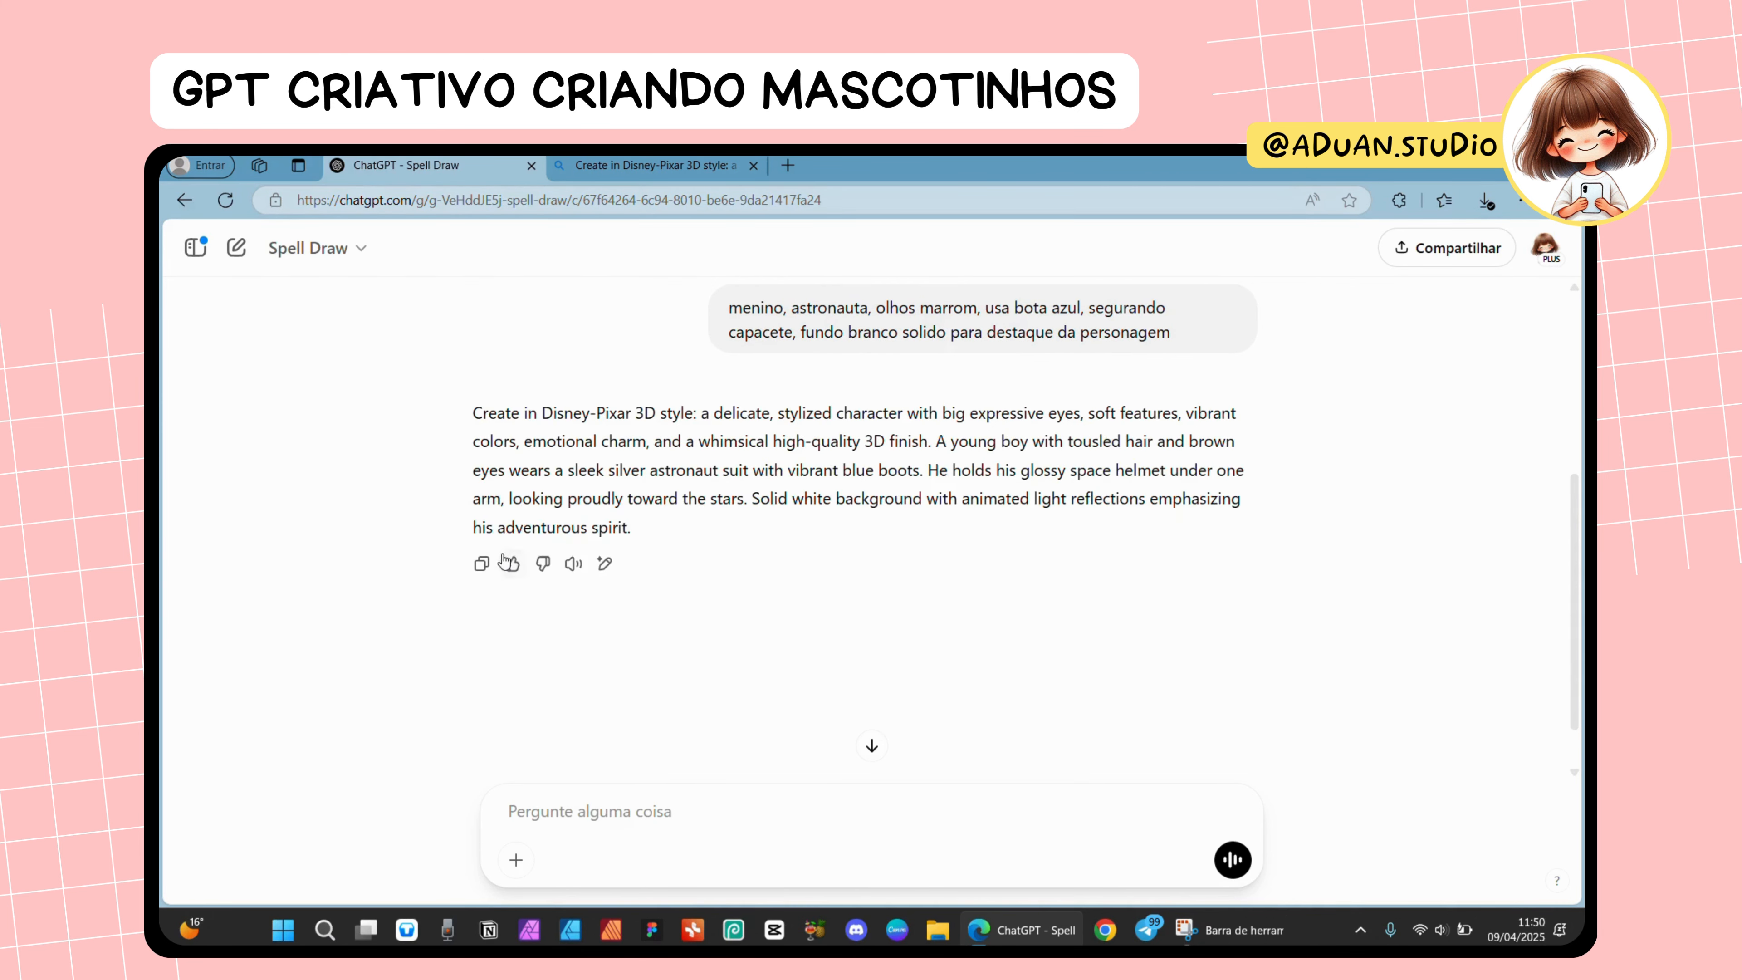
click(481, 563)
click(650, 171)
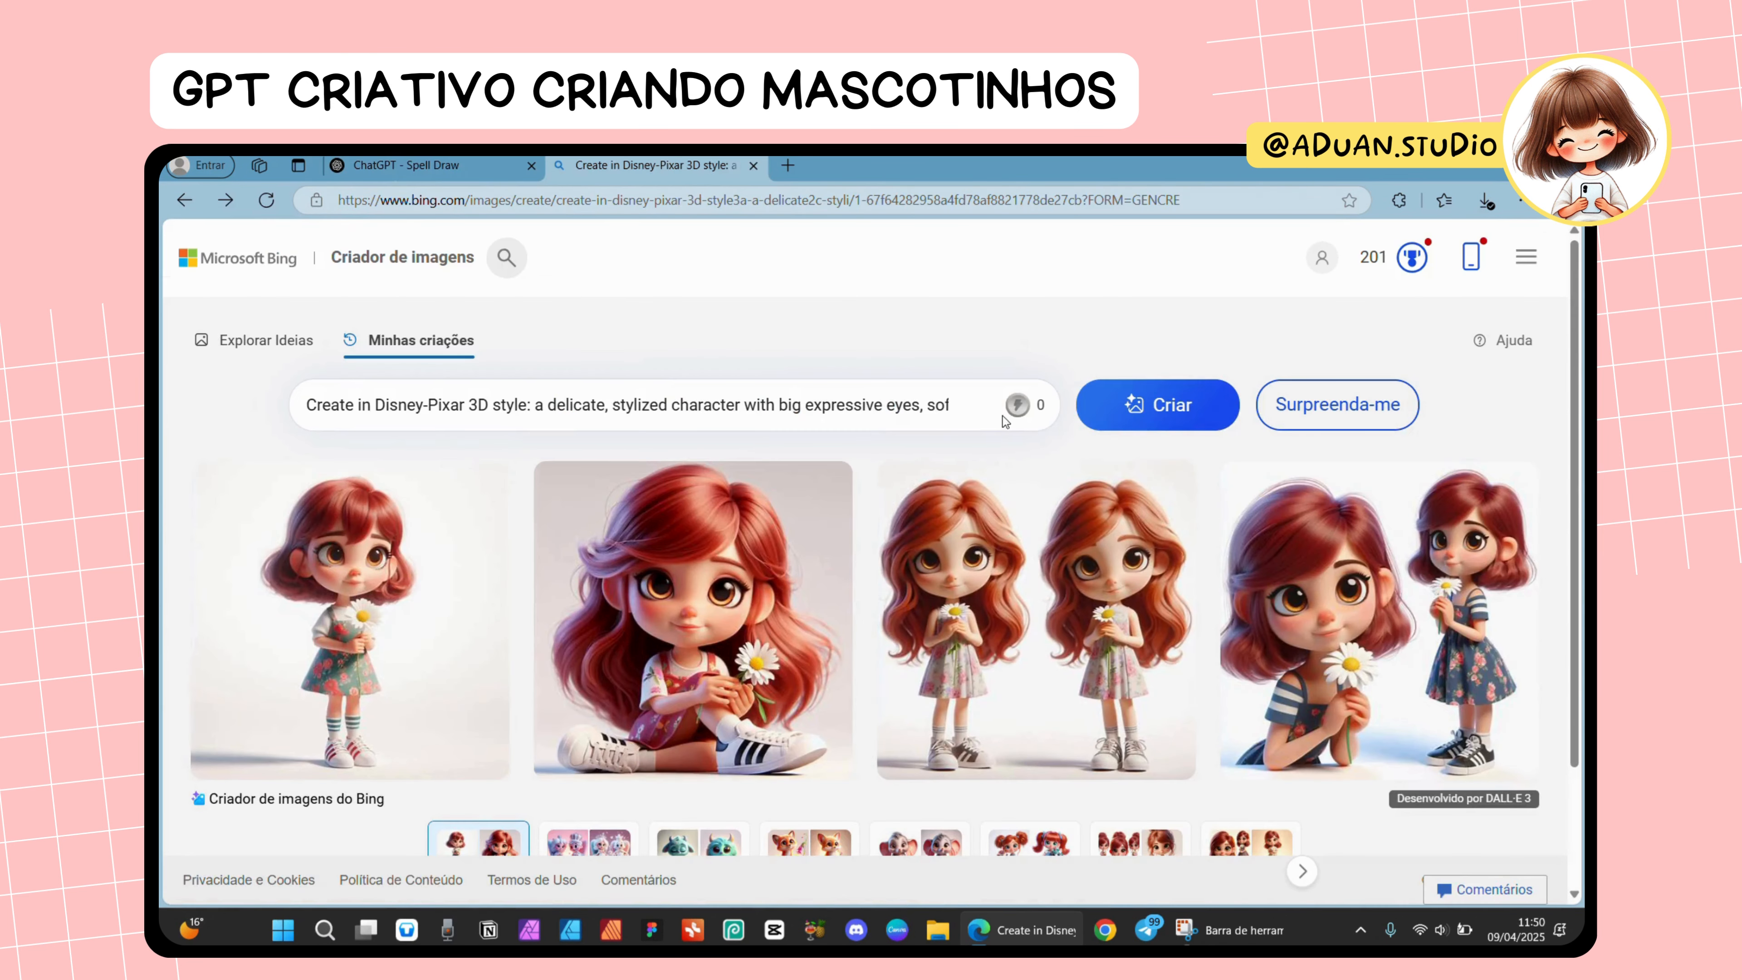
click(977, 405)
key(ctrl+v)
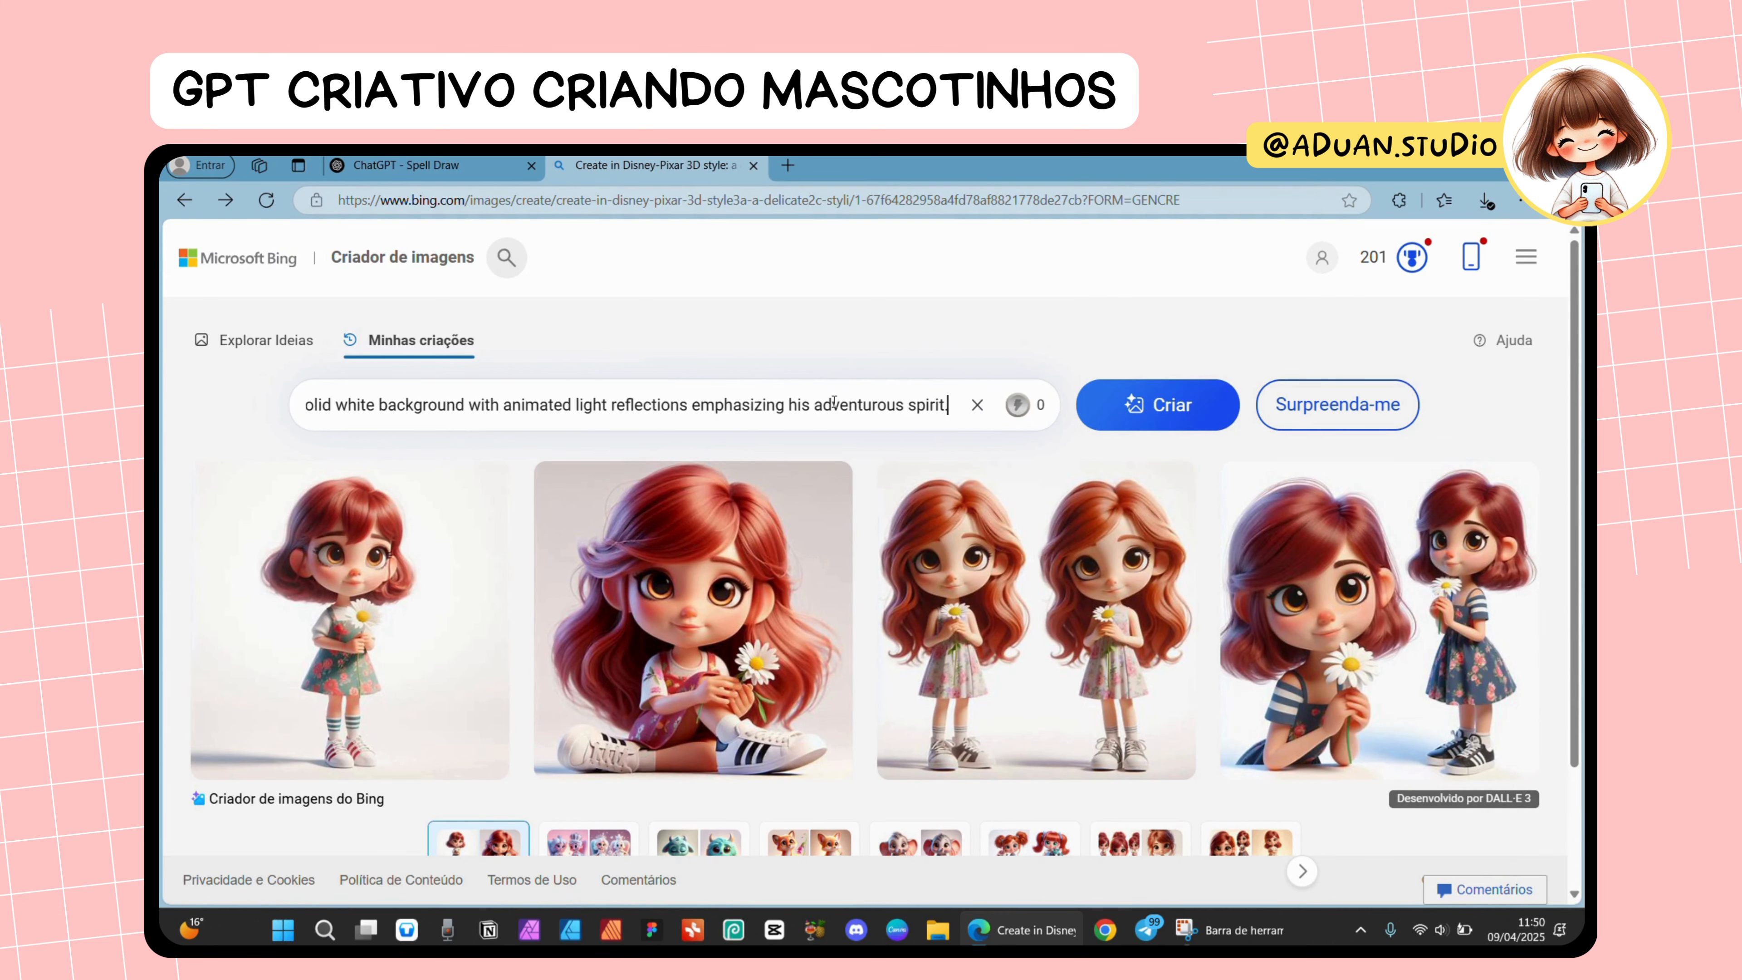
click(1159, 429)
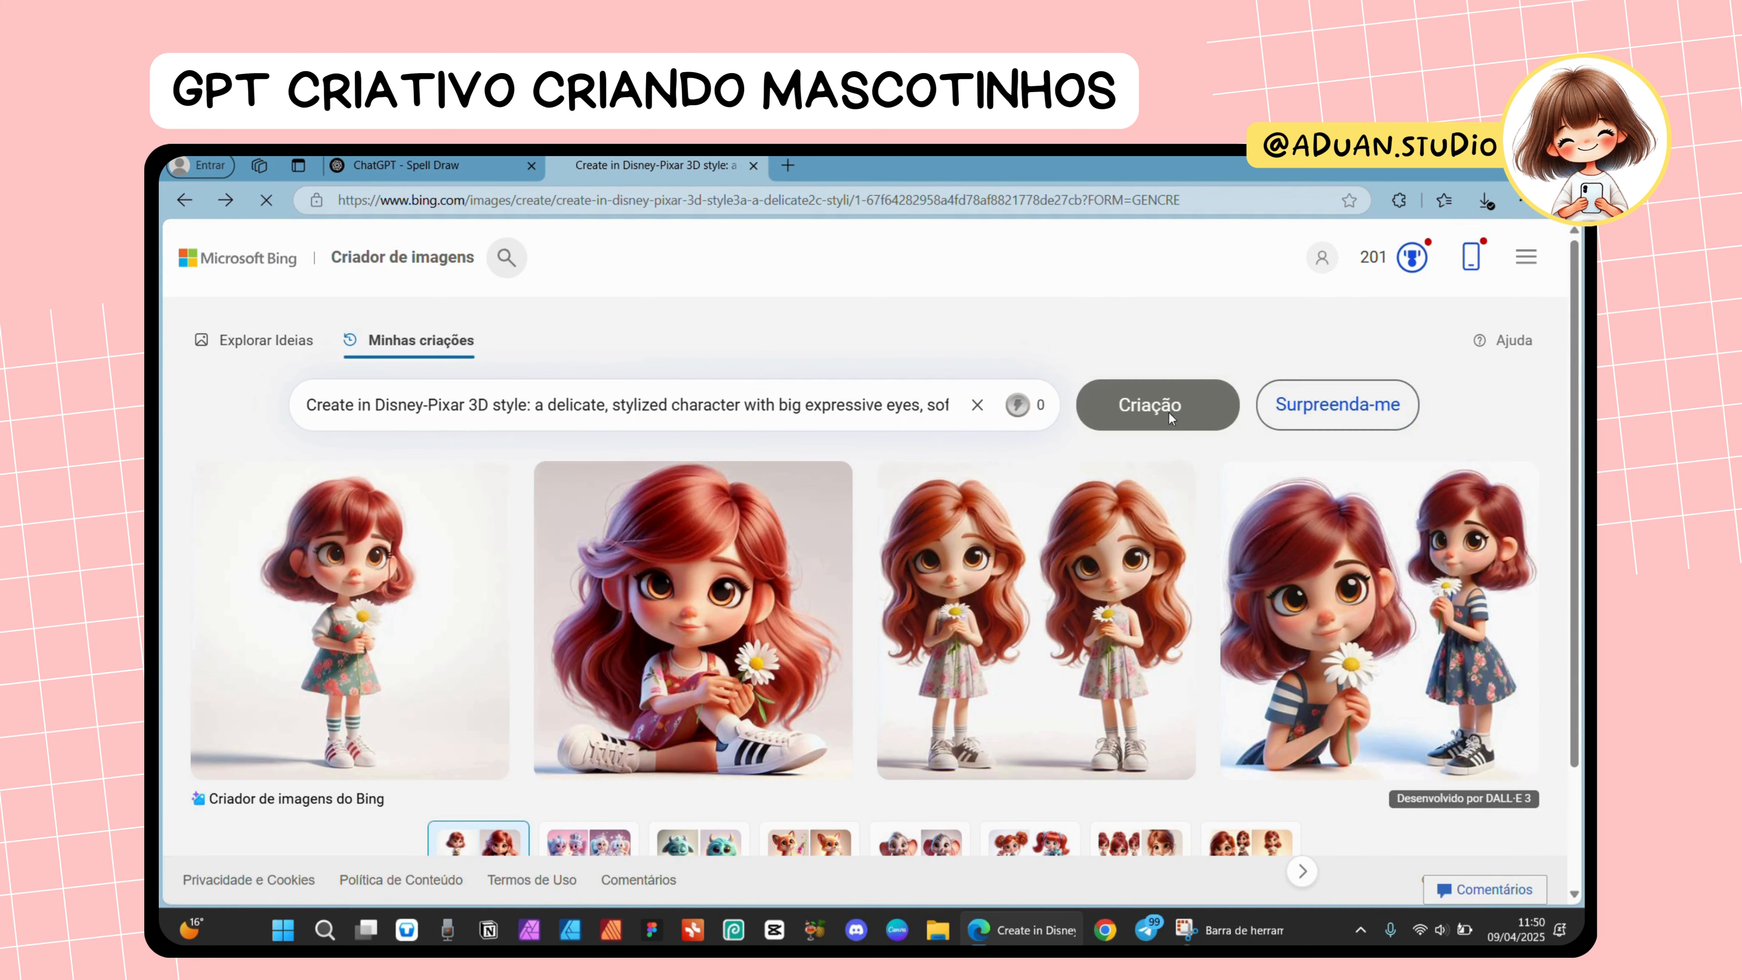
- Return to the Spell Draw chat and examine how the generated astronaut prompt describes the boy
click(460, 165)
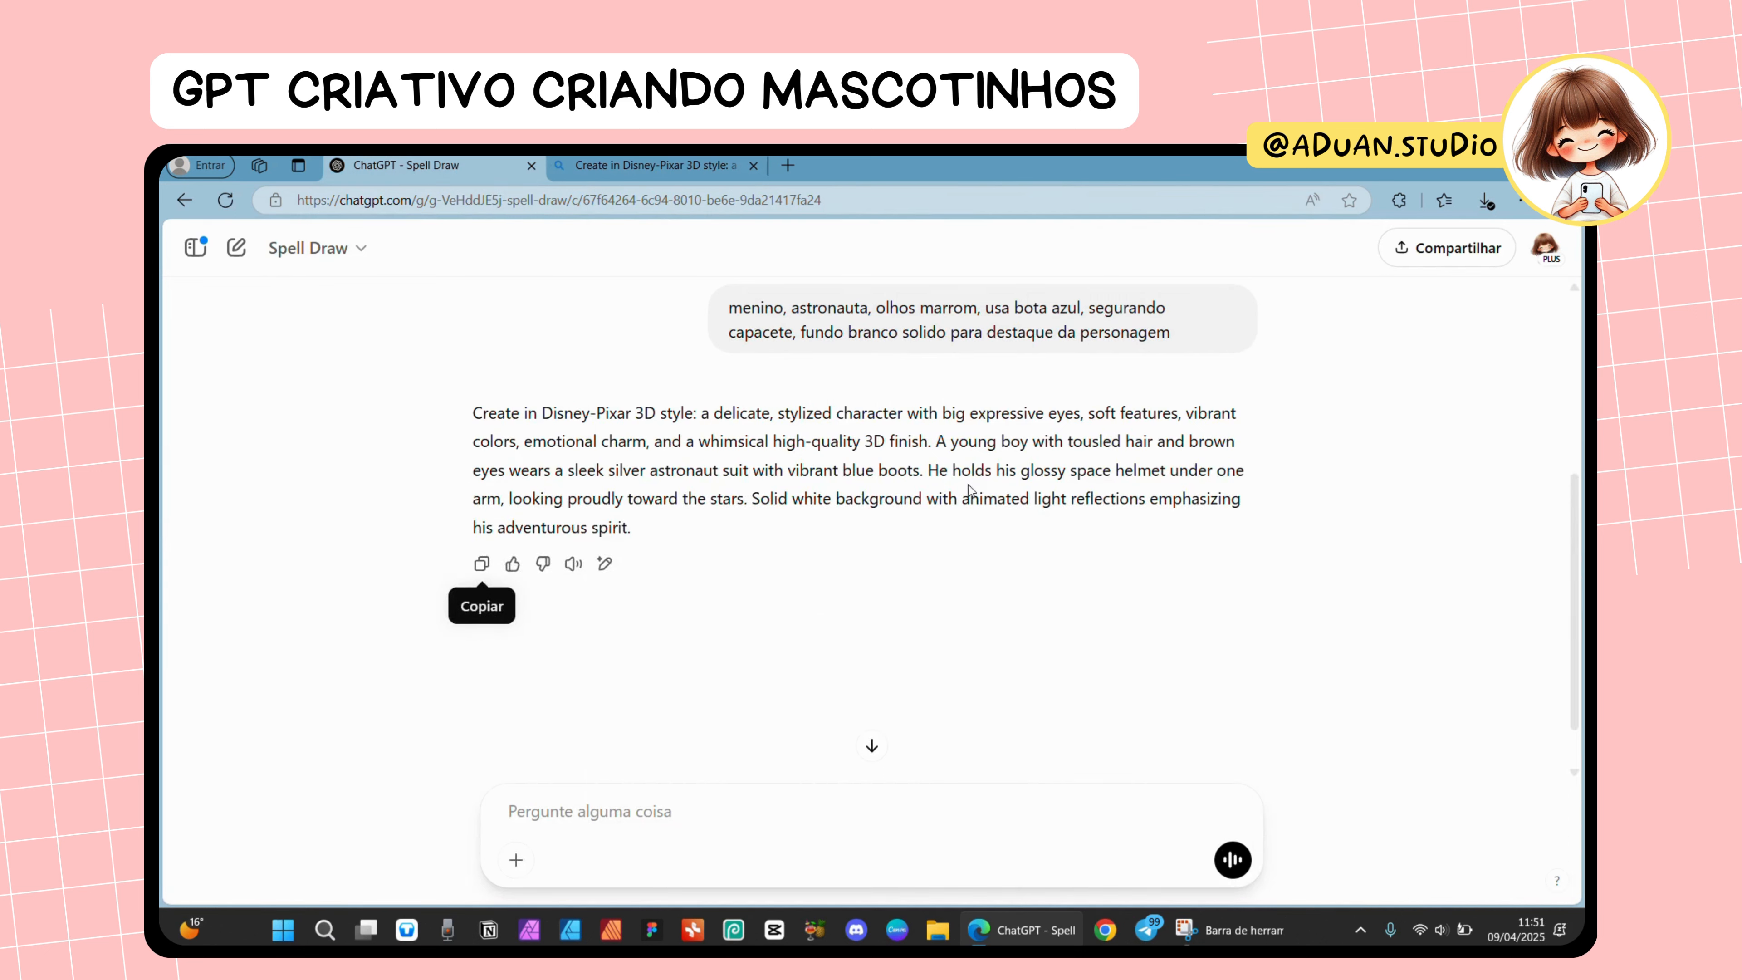
double_click(985, 444)
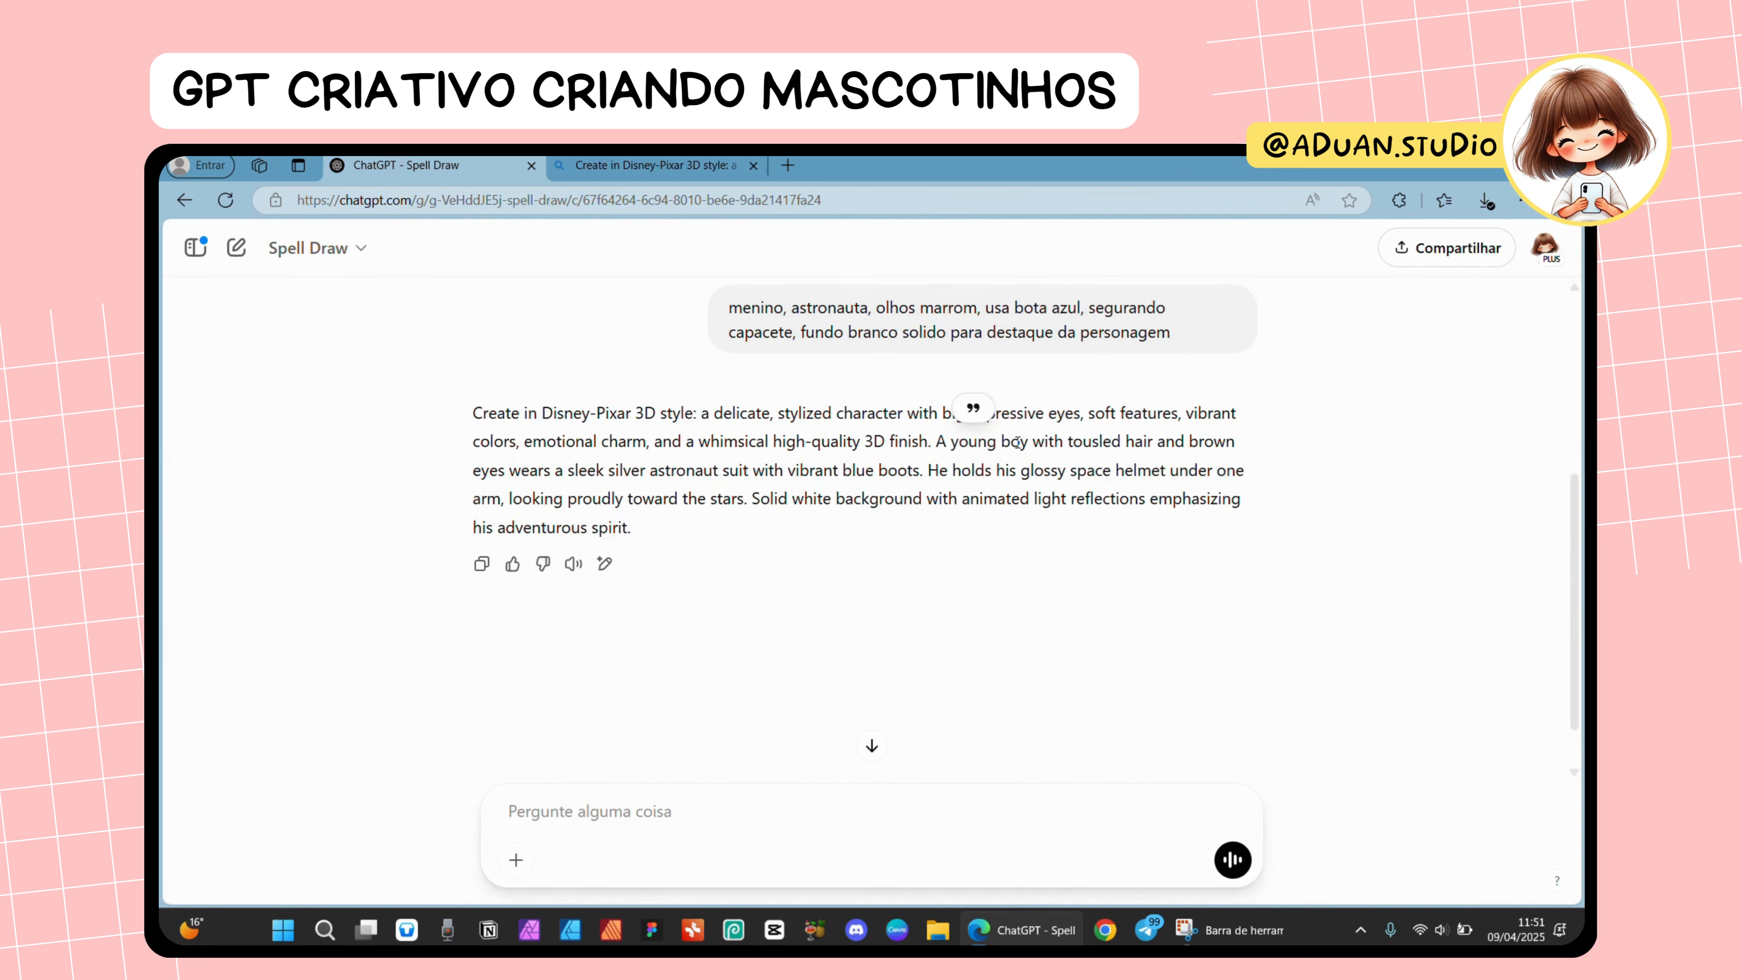
double_click(1001, 444)
click(973, 445)
- Switch back to Bing Image Creator and view the fourth astronaut boy image enlarged
click(637, 169)
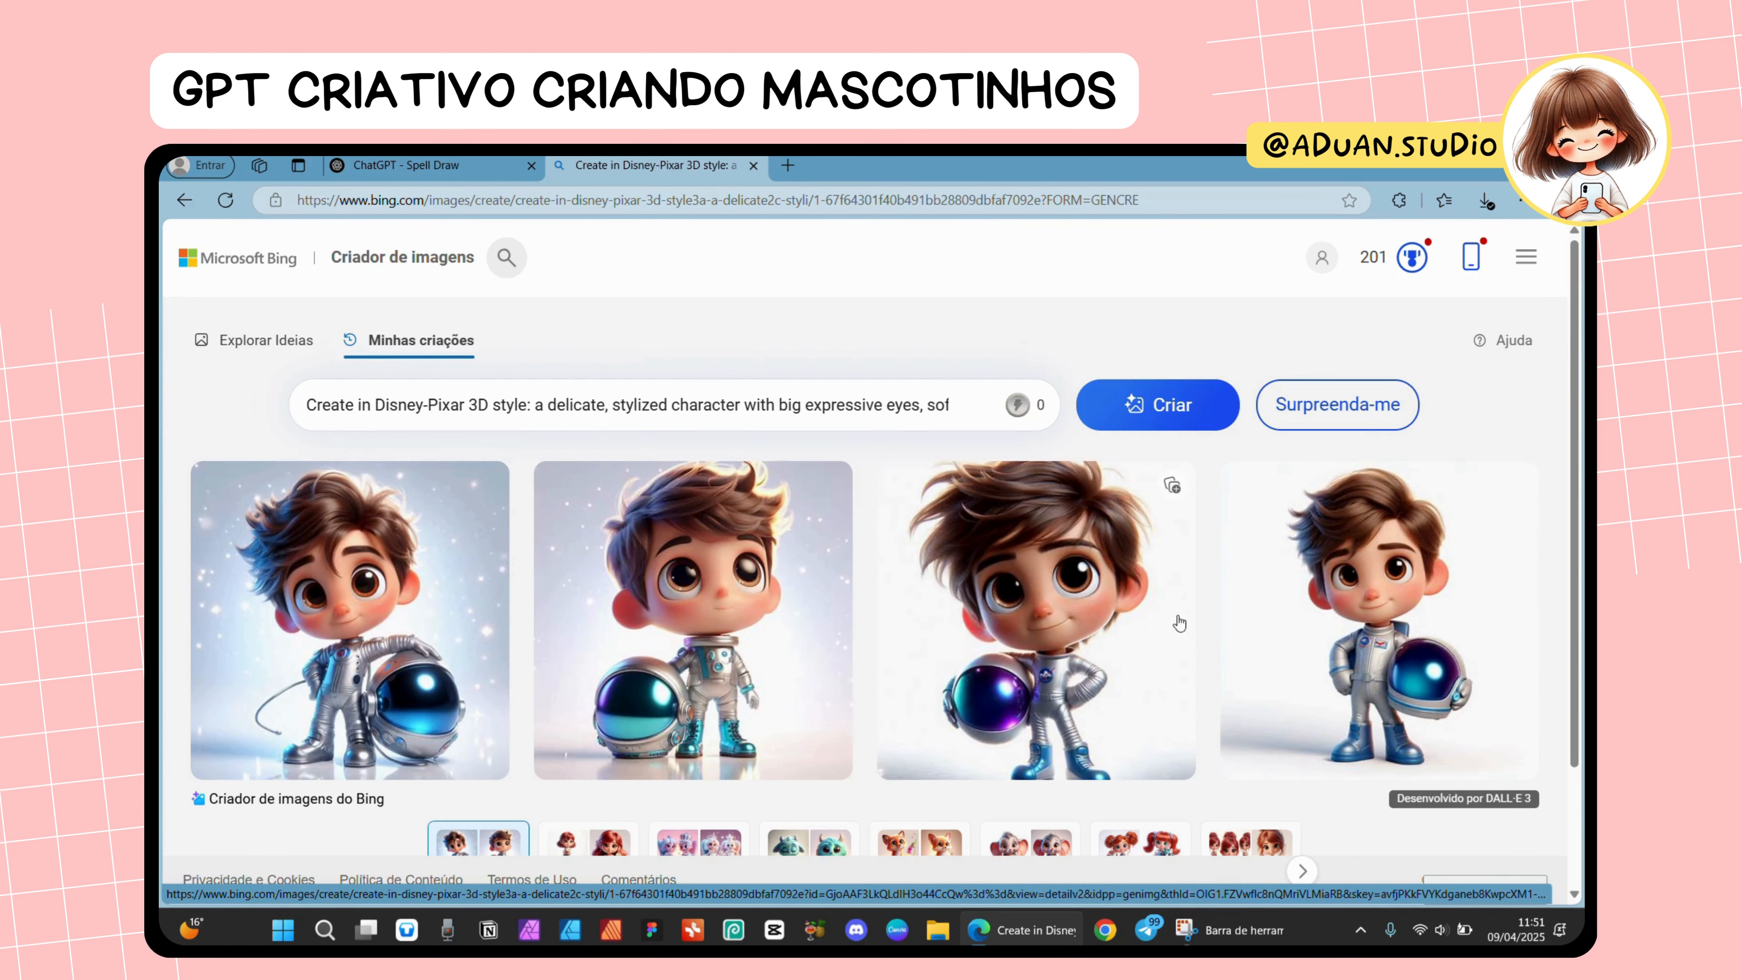
click(1372, 594)
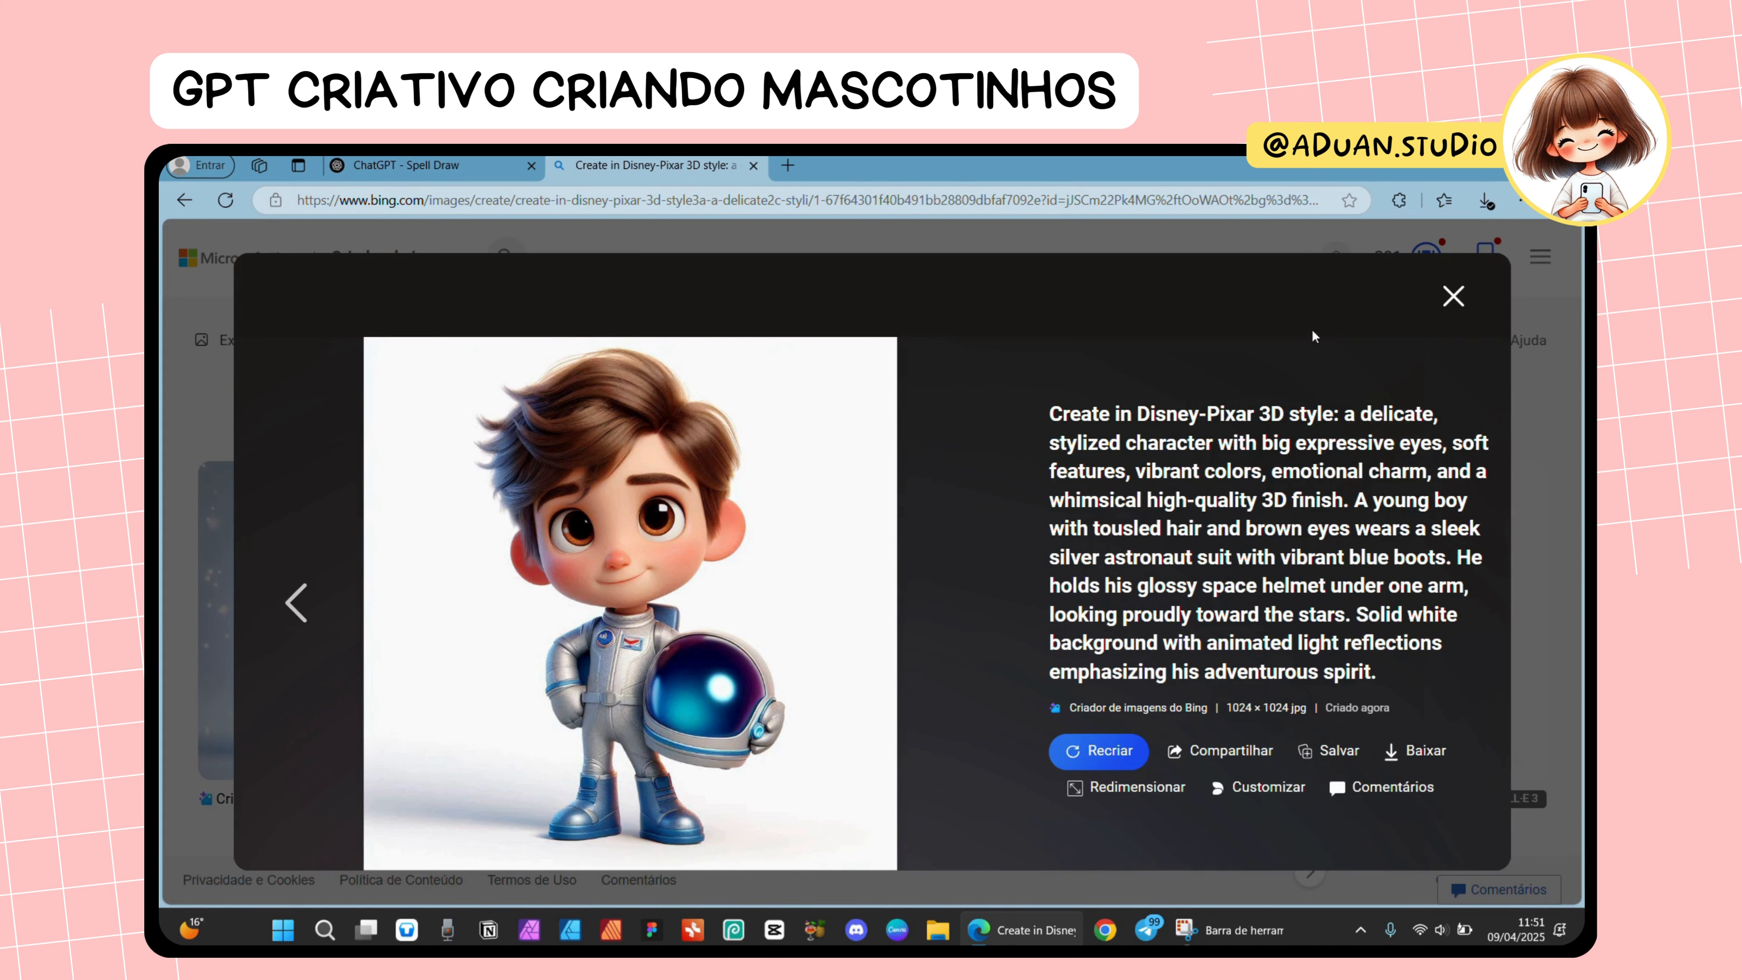
click(1453, 296)
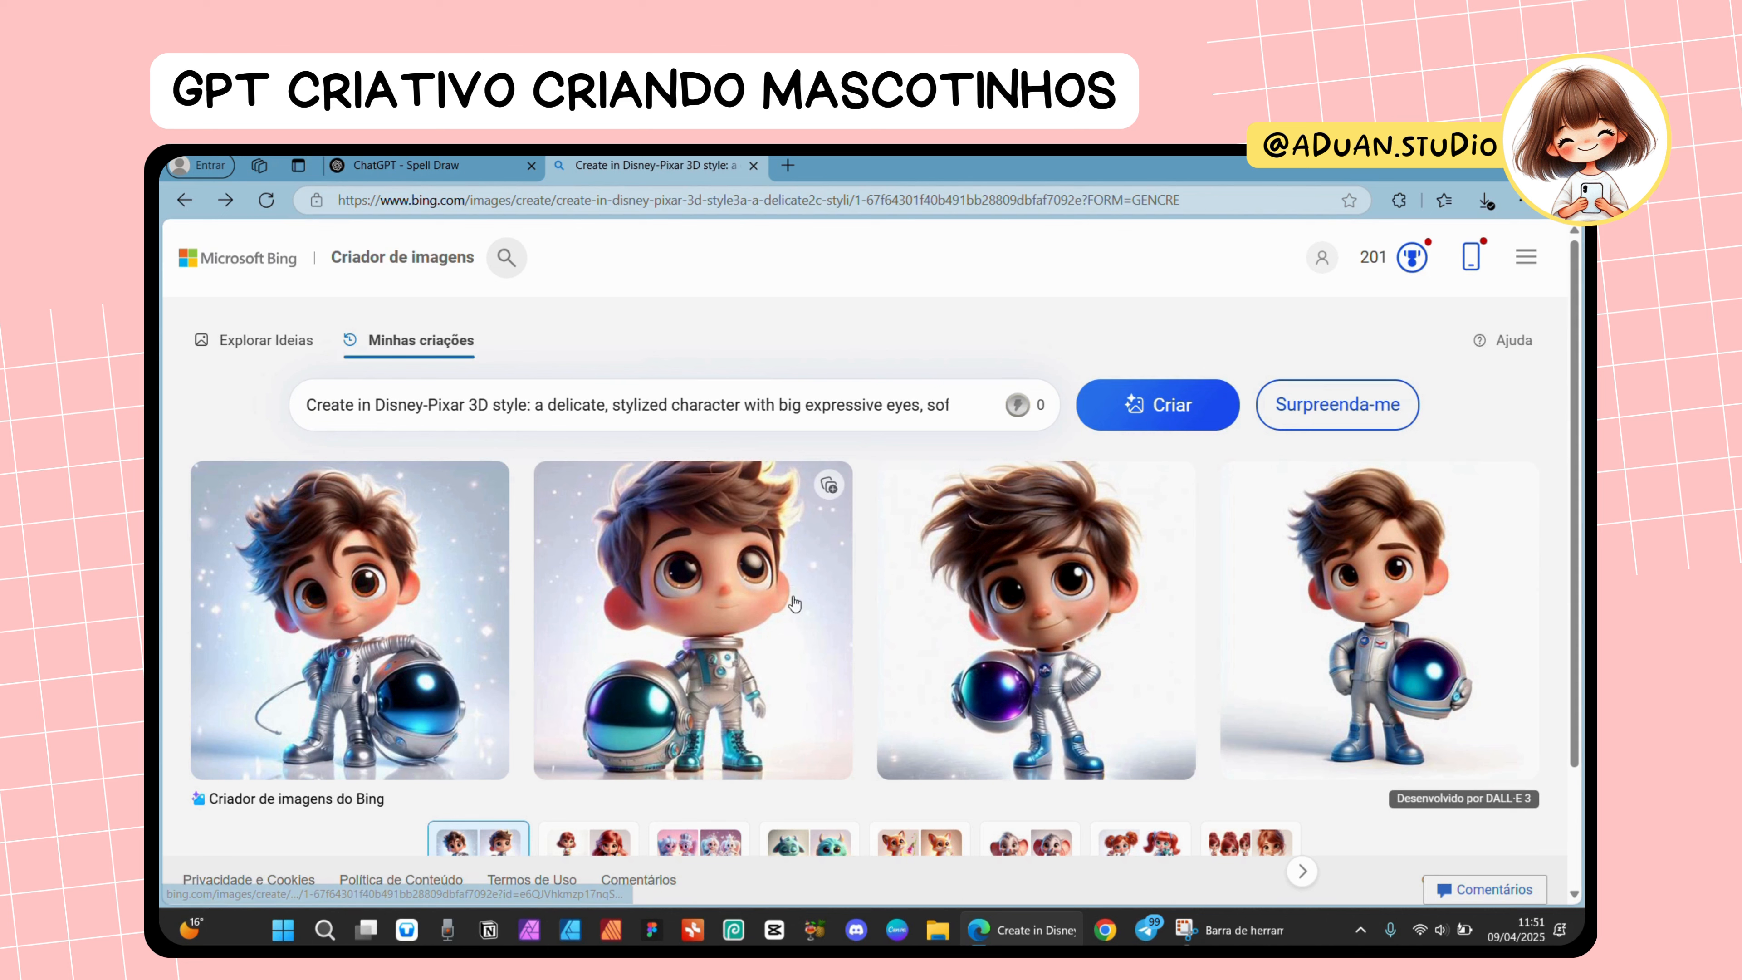
click(1320, 614)
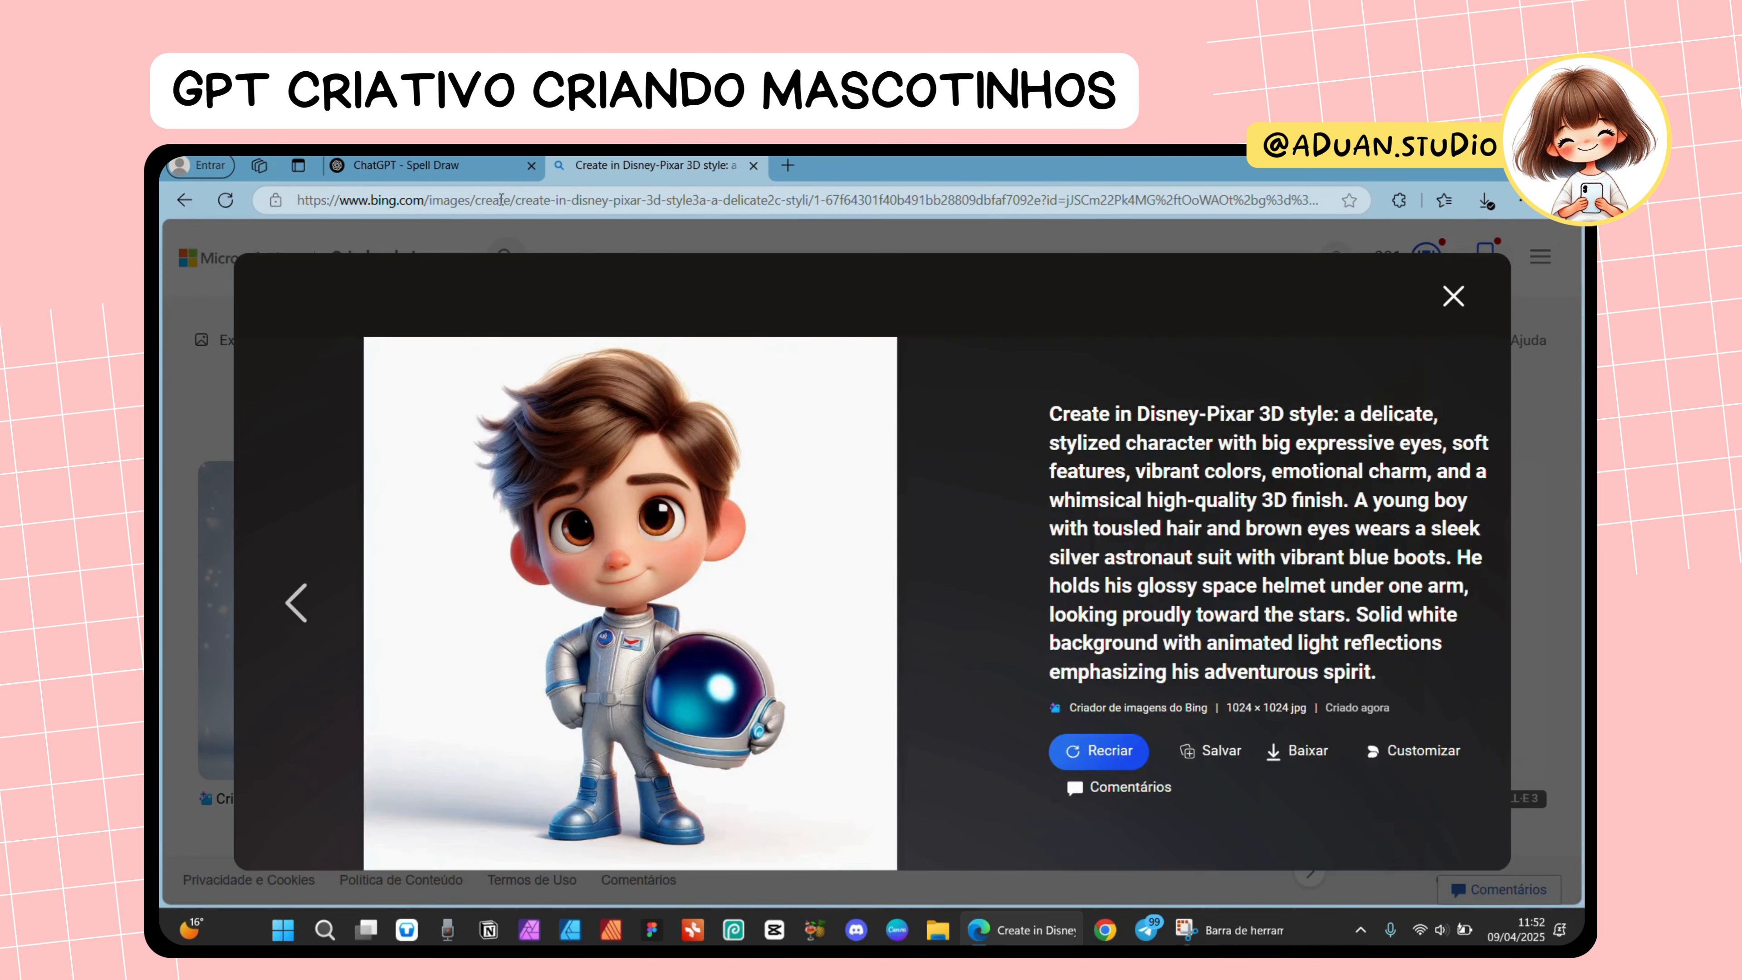
- Review the astronaut description and prompt in the Spell Draw chat, and close the enlarged boy image back in Bing Image Creator
click(503, 174)
scroll(814, 489, up, 5)
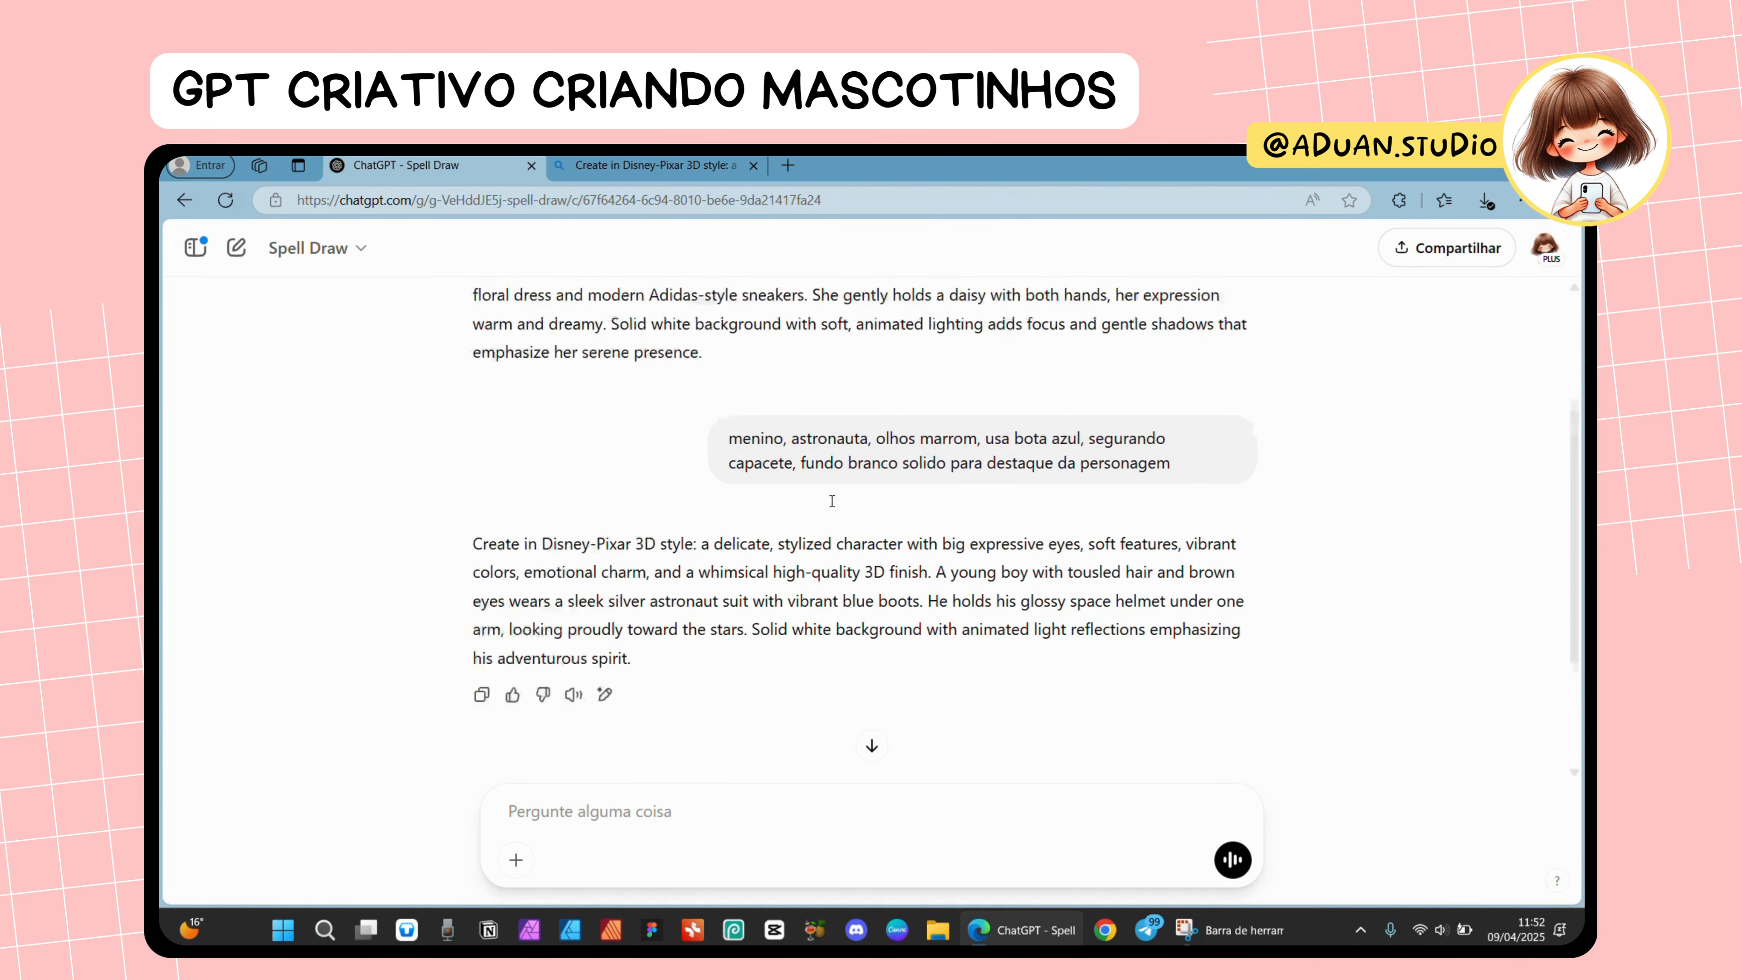
scroll(816, 498, down, 4)
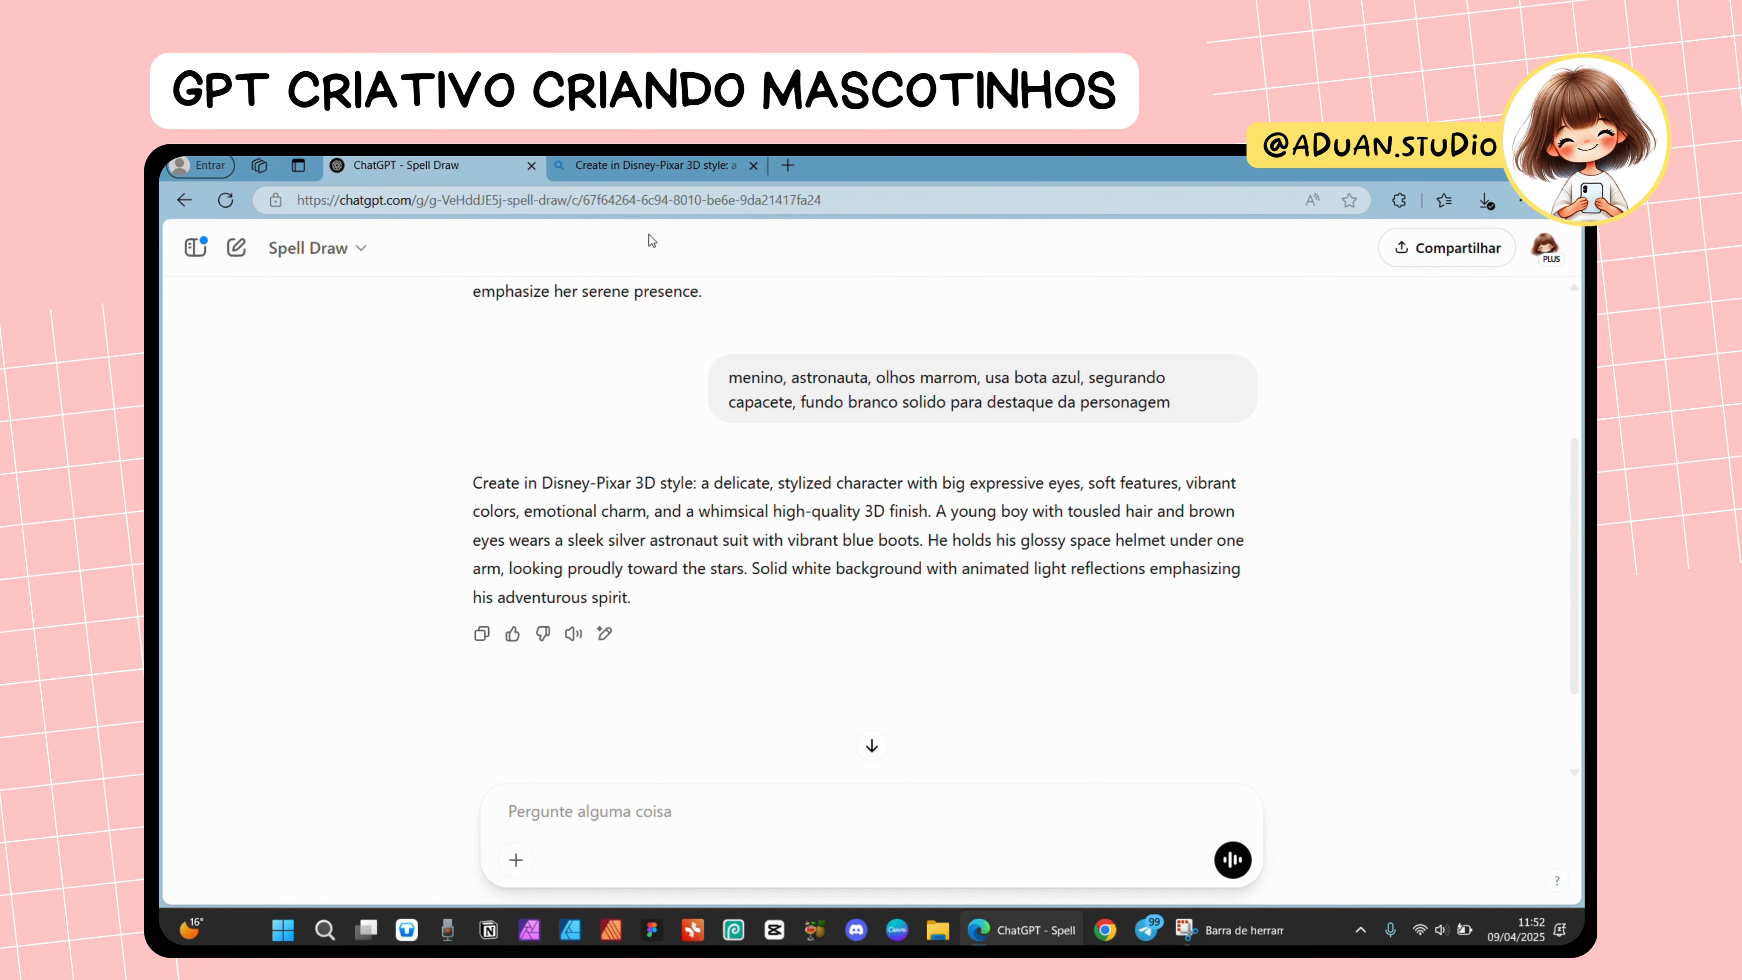
click(672, 169)
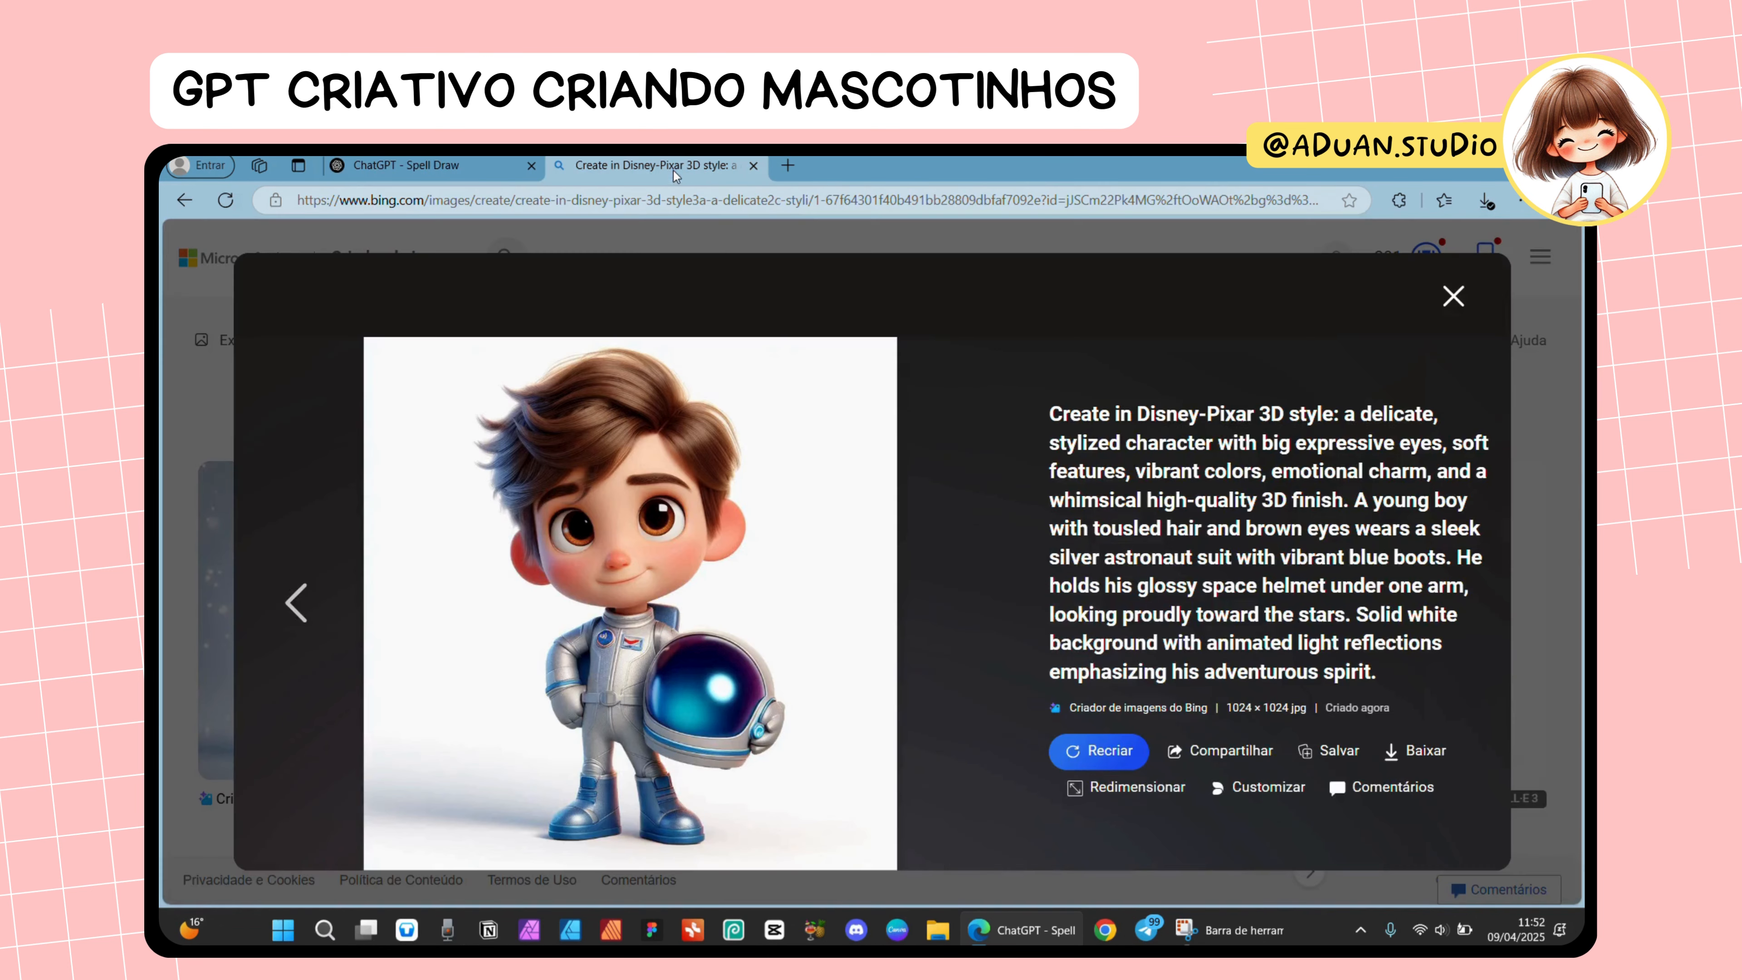
click(1453, 296)
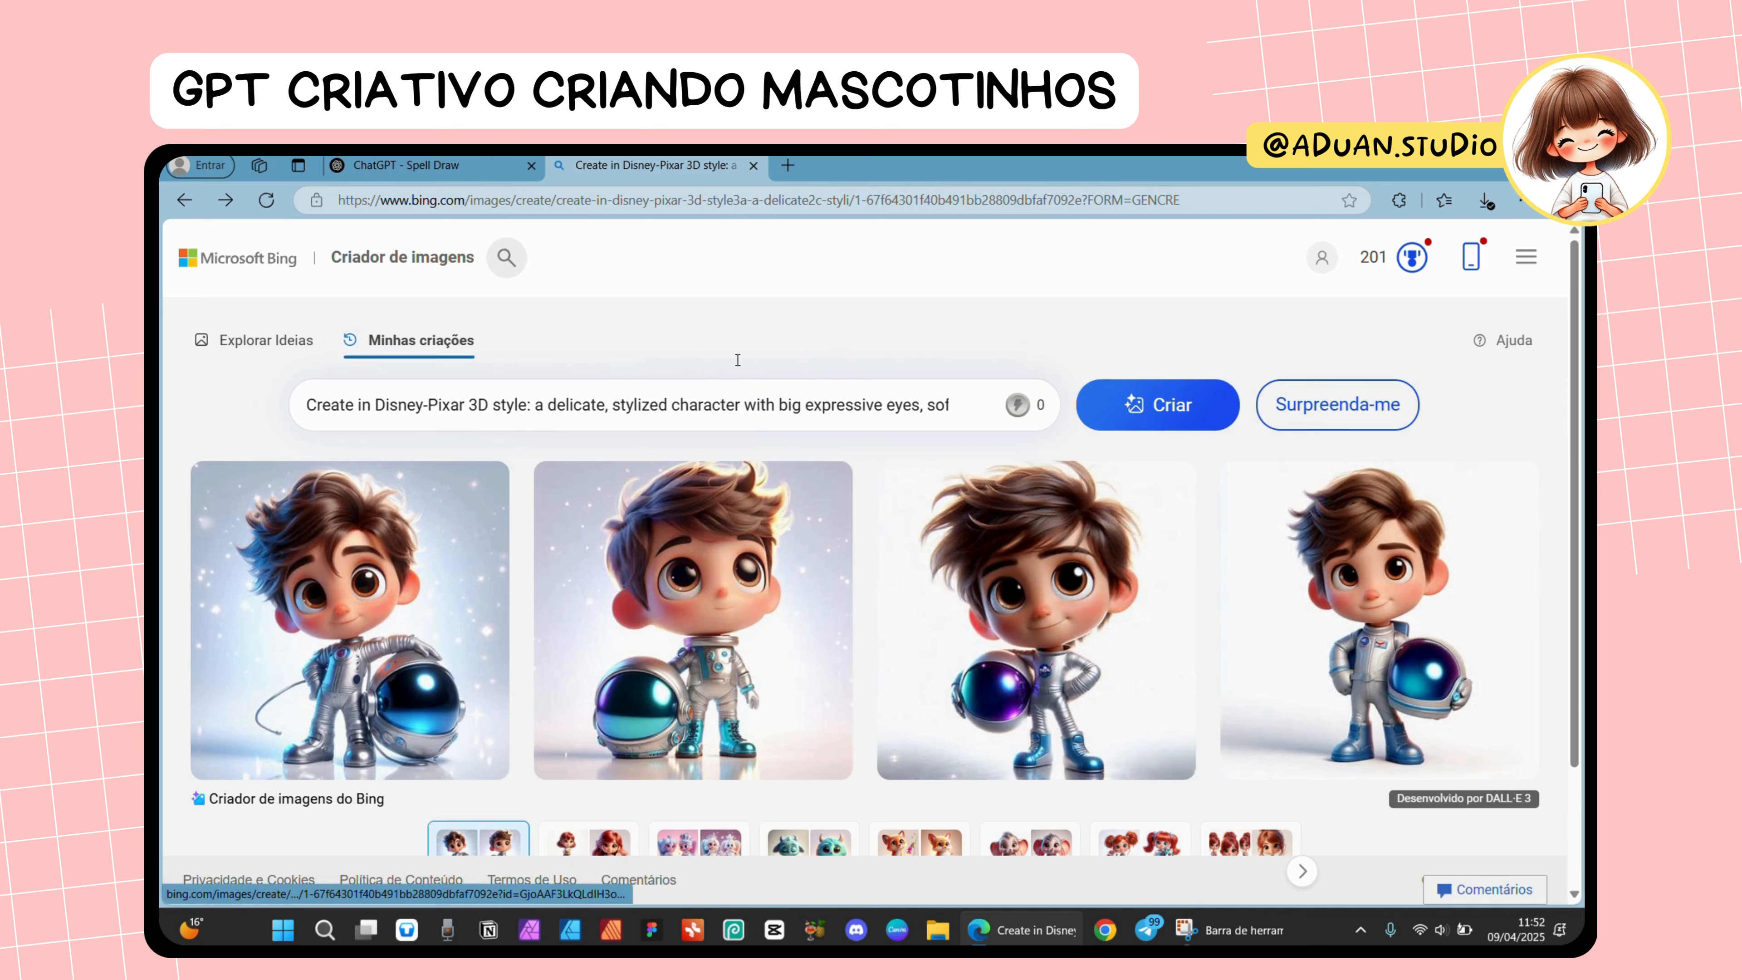
- Return to the Spell Draw chat and start a new message reading "unicornio, brilhante, segurando cupcake,"
click(482, 170)
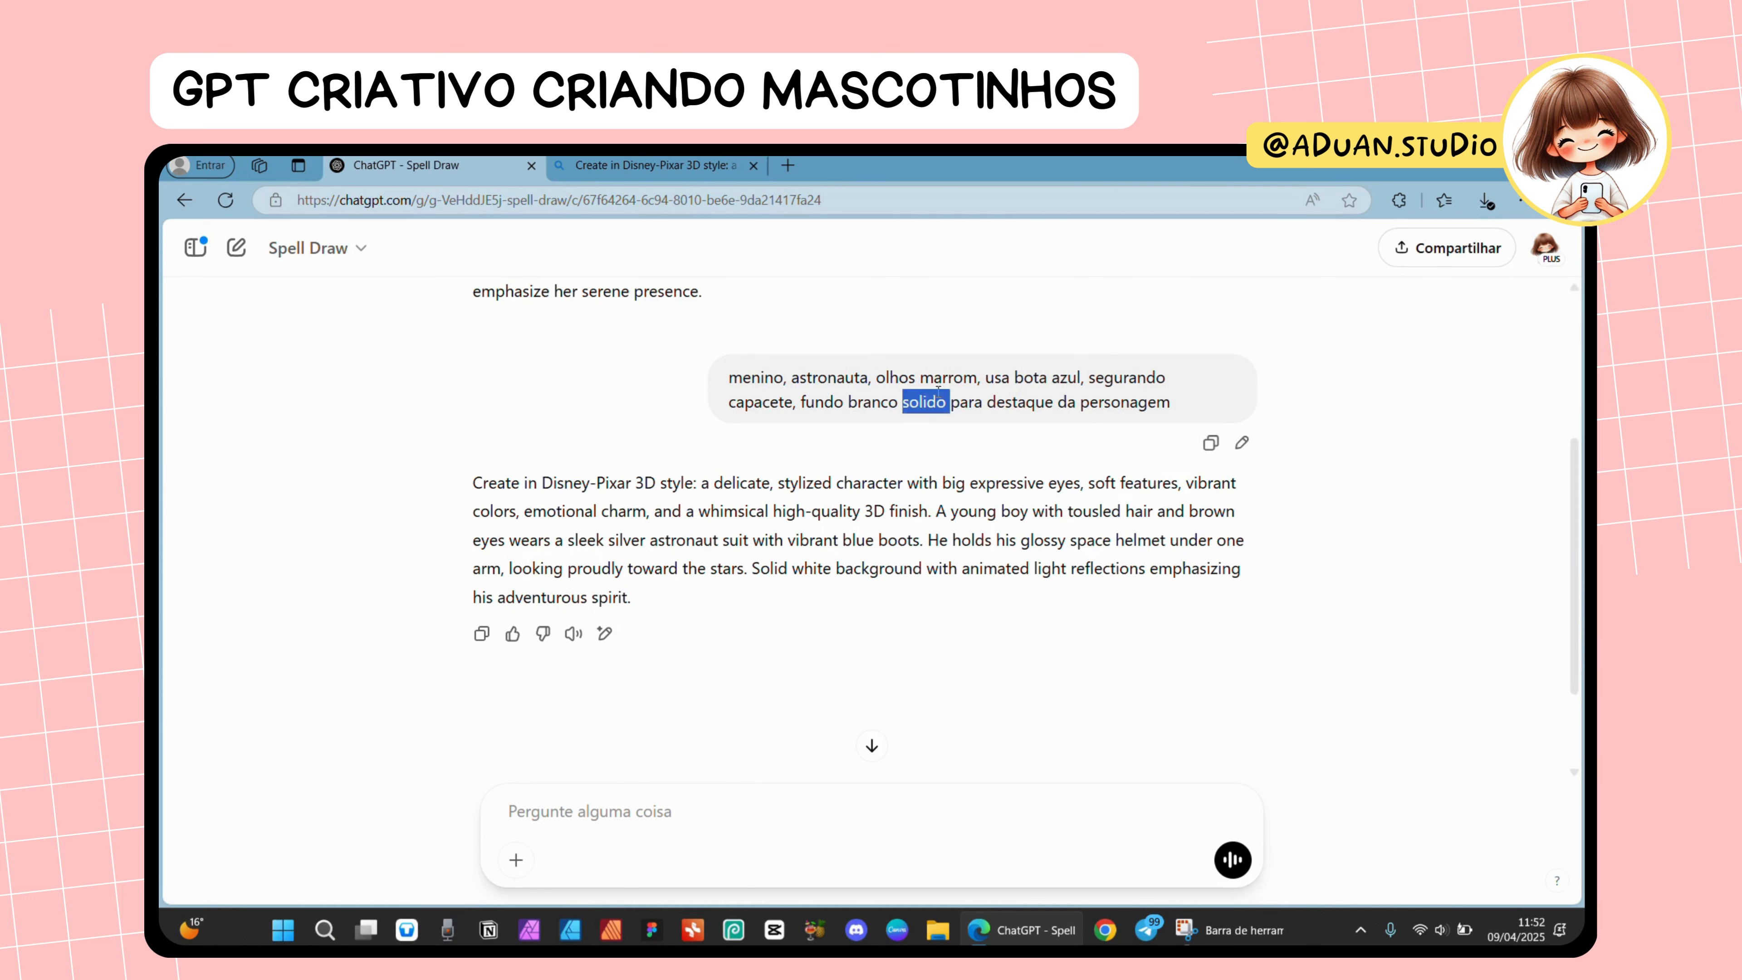
triple_click(926, 401)
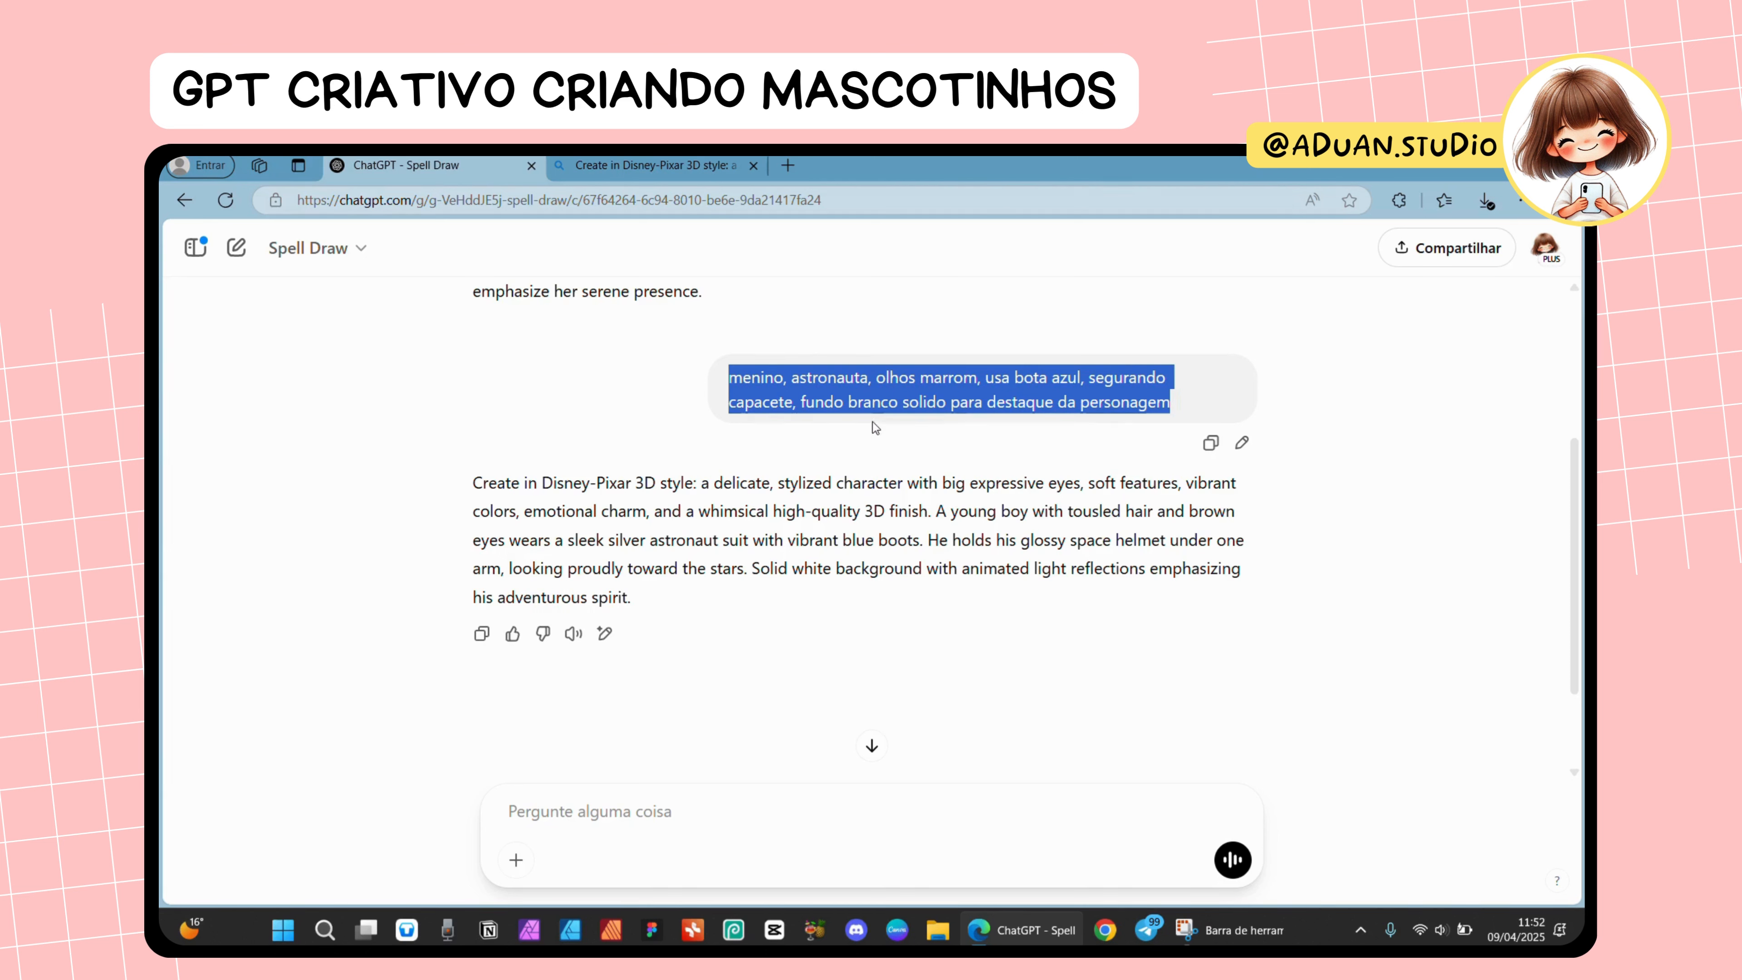
click(888, 406)
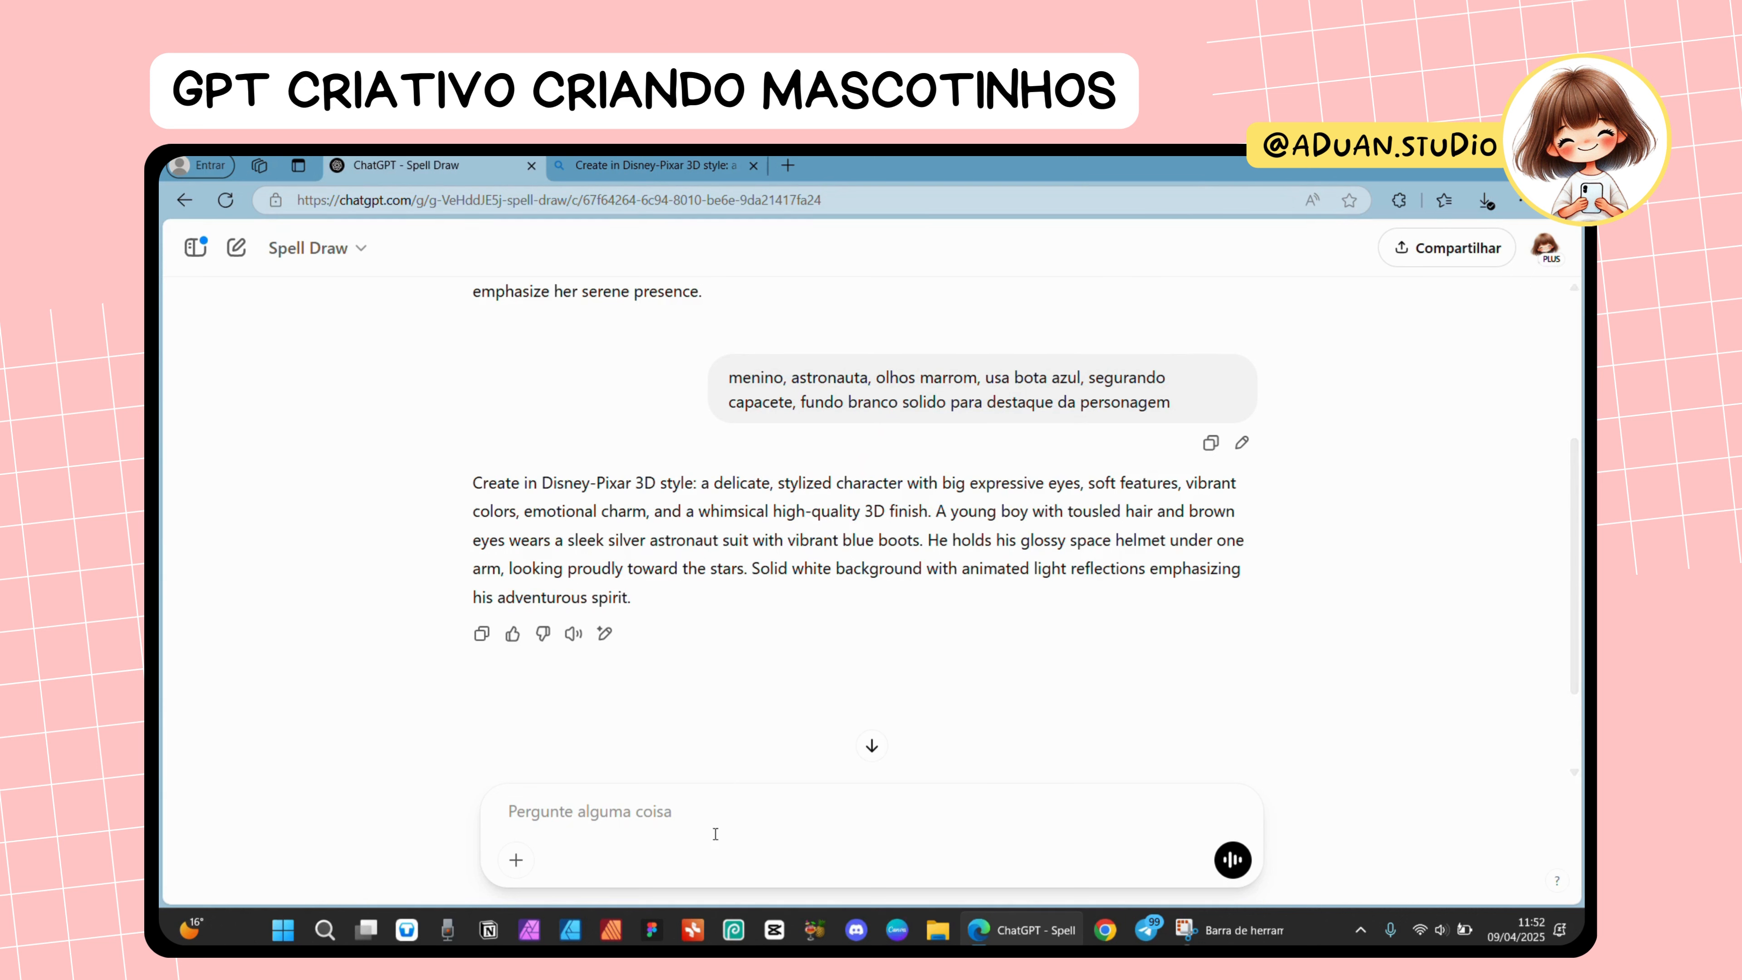
text(uni)
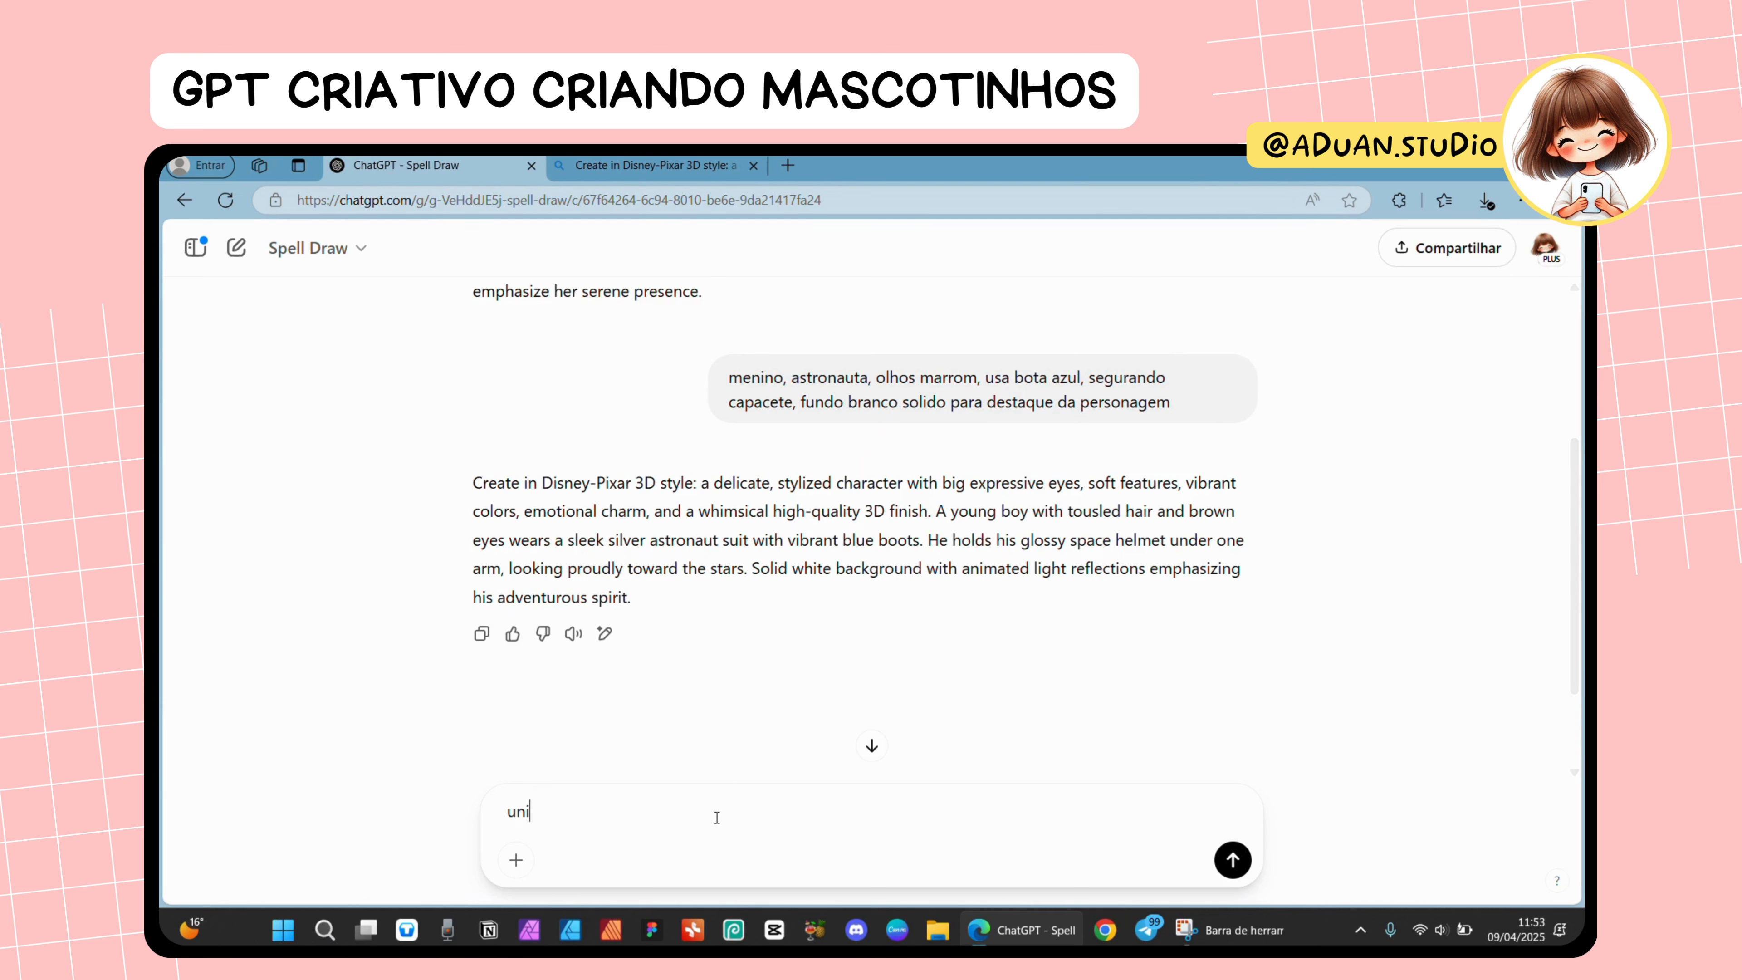
text(cornio, brilhante, segura)
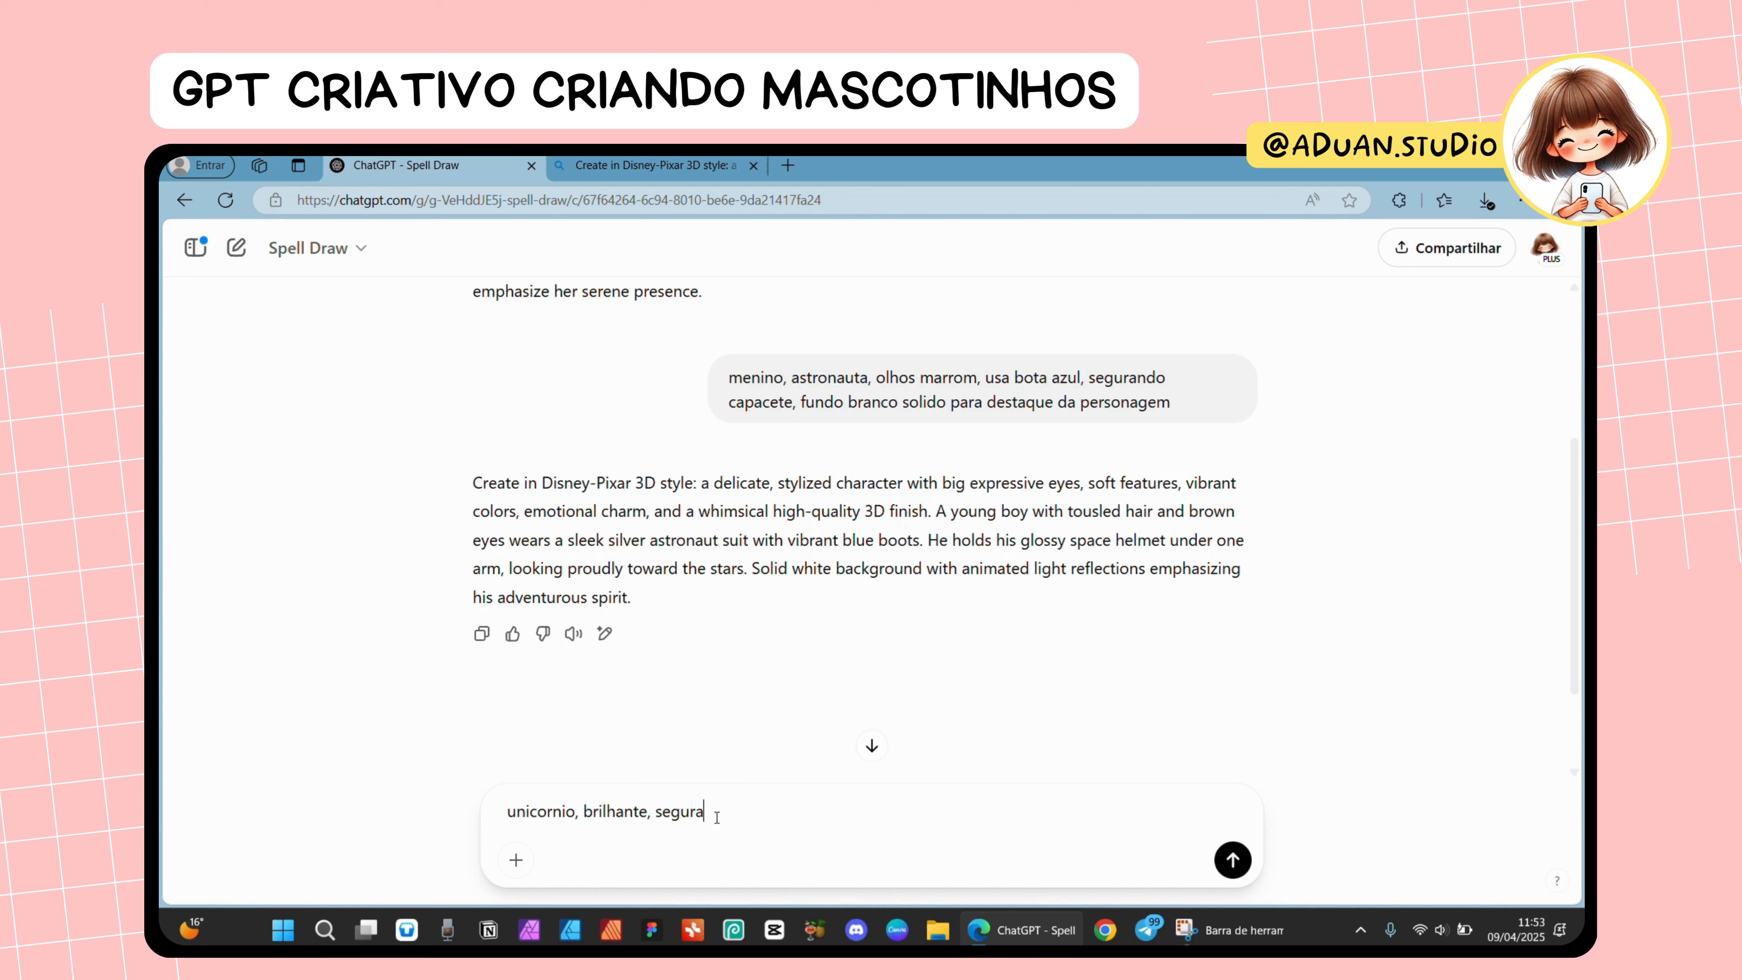
text(ndo cupcake,)
- Append "fundo branco solido para destaque da personagem", copied from the astronaut message, to the unicorn description
drag(801, 402, 1167, 408)
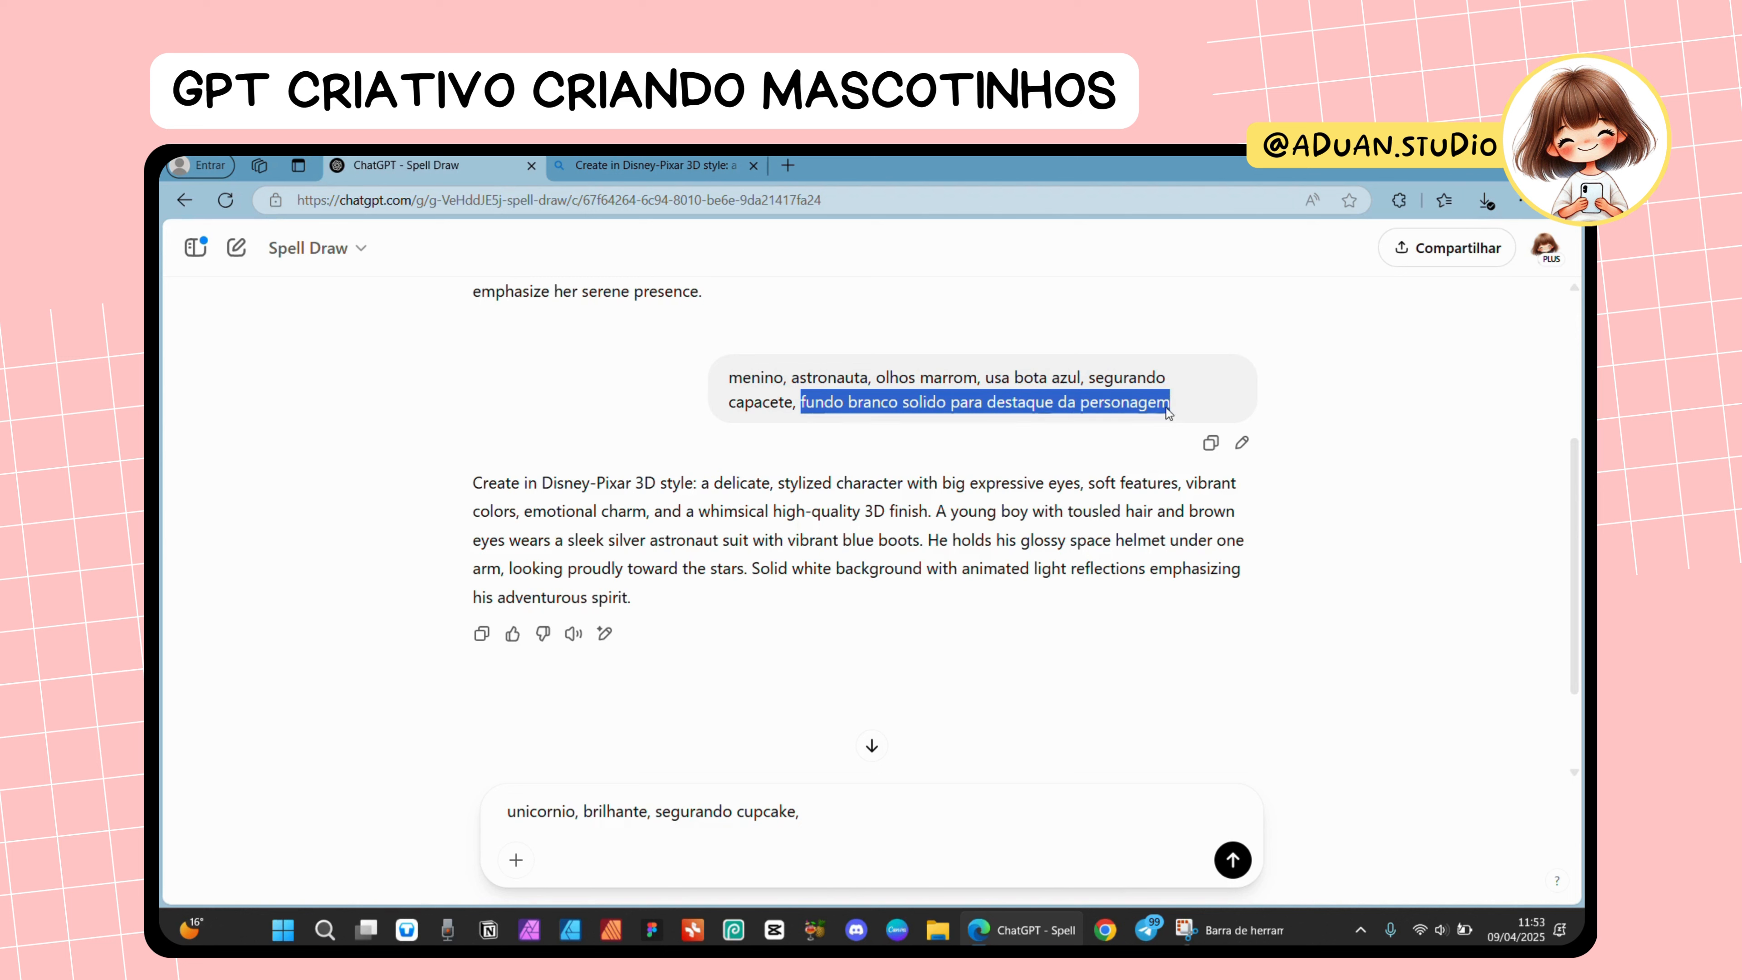
key(ctrl+c)
click(875, 835)
key(ctrl+v)
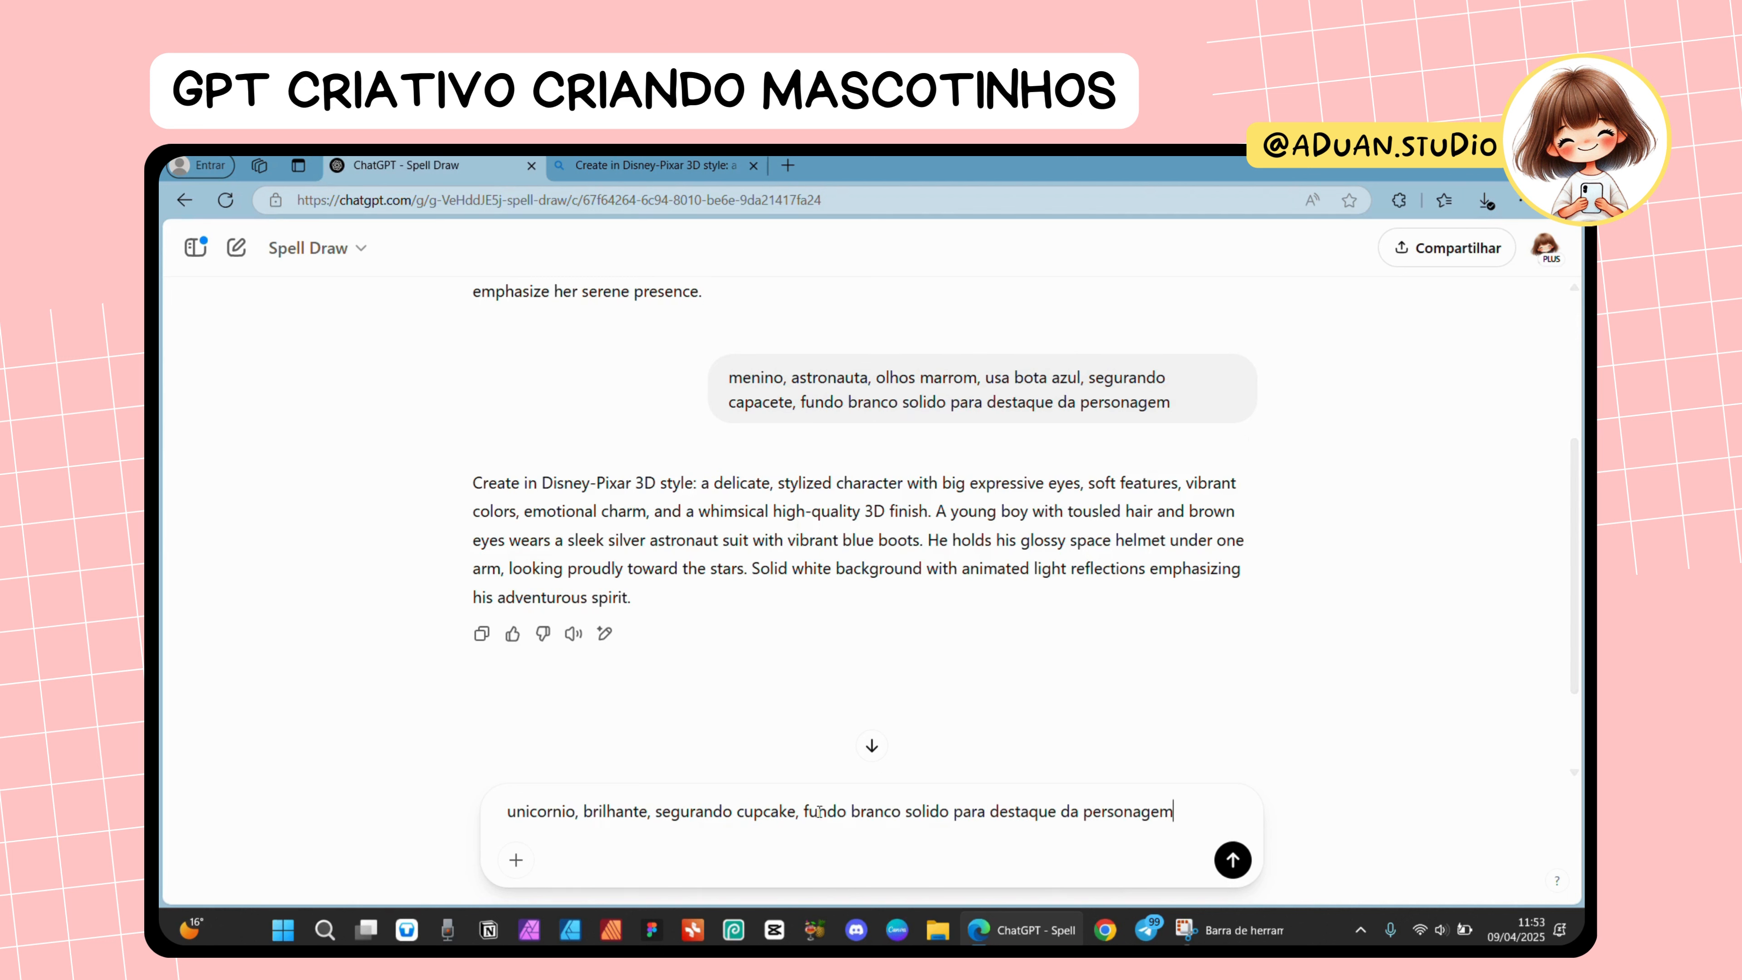
drag(803, 813, 1174, 817)
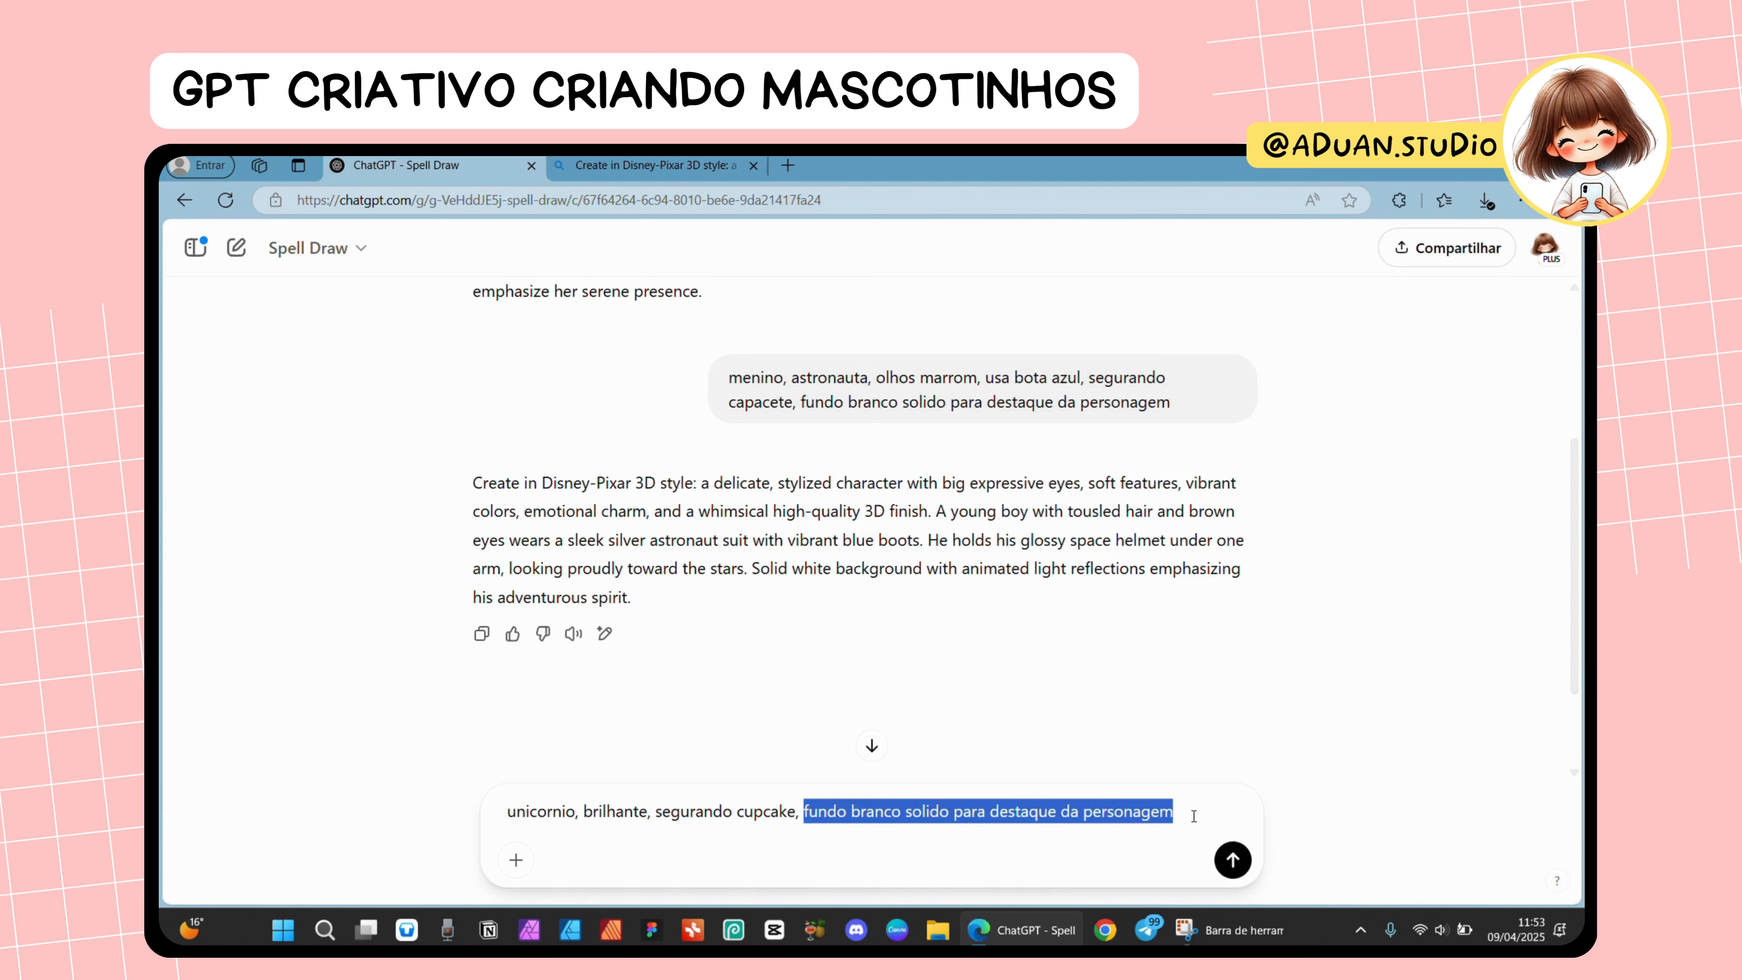
click(828, 865)
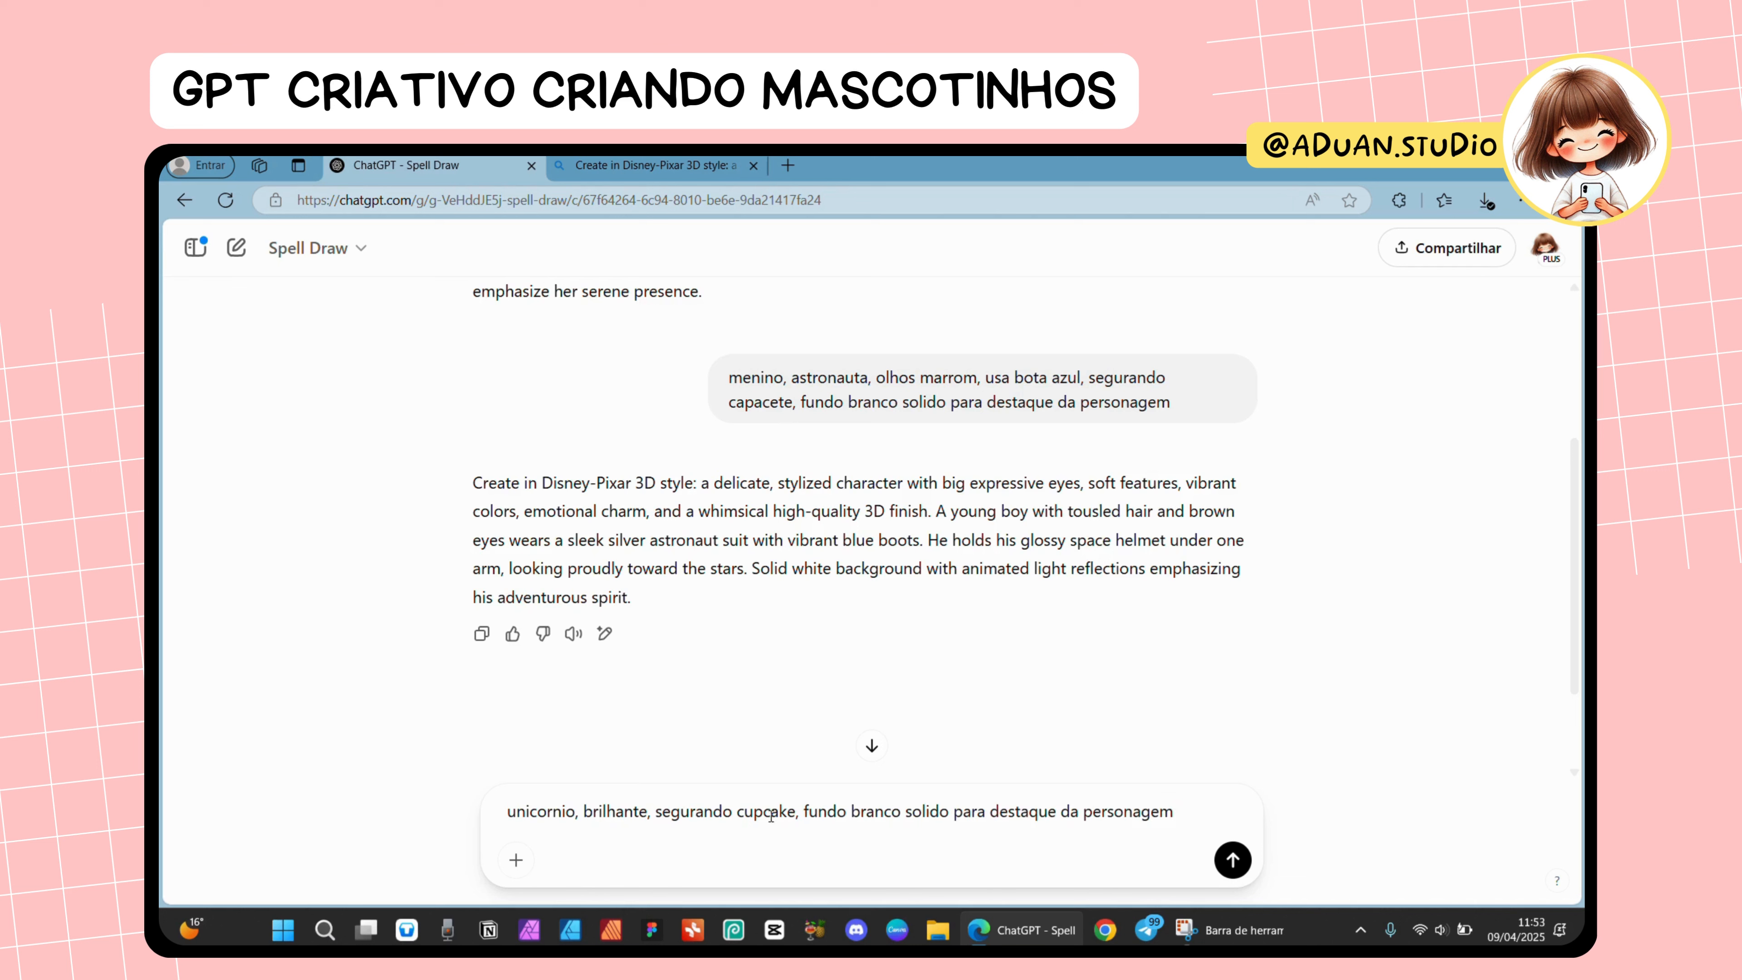
- Insert "usa laço pink na cabeça," before "brilhante" in the unicorn description and send the message
click(584, 812)
text(usa la)
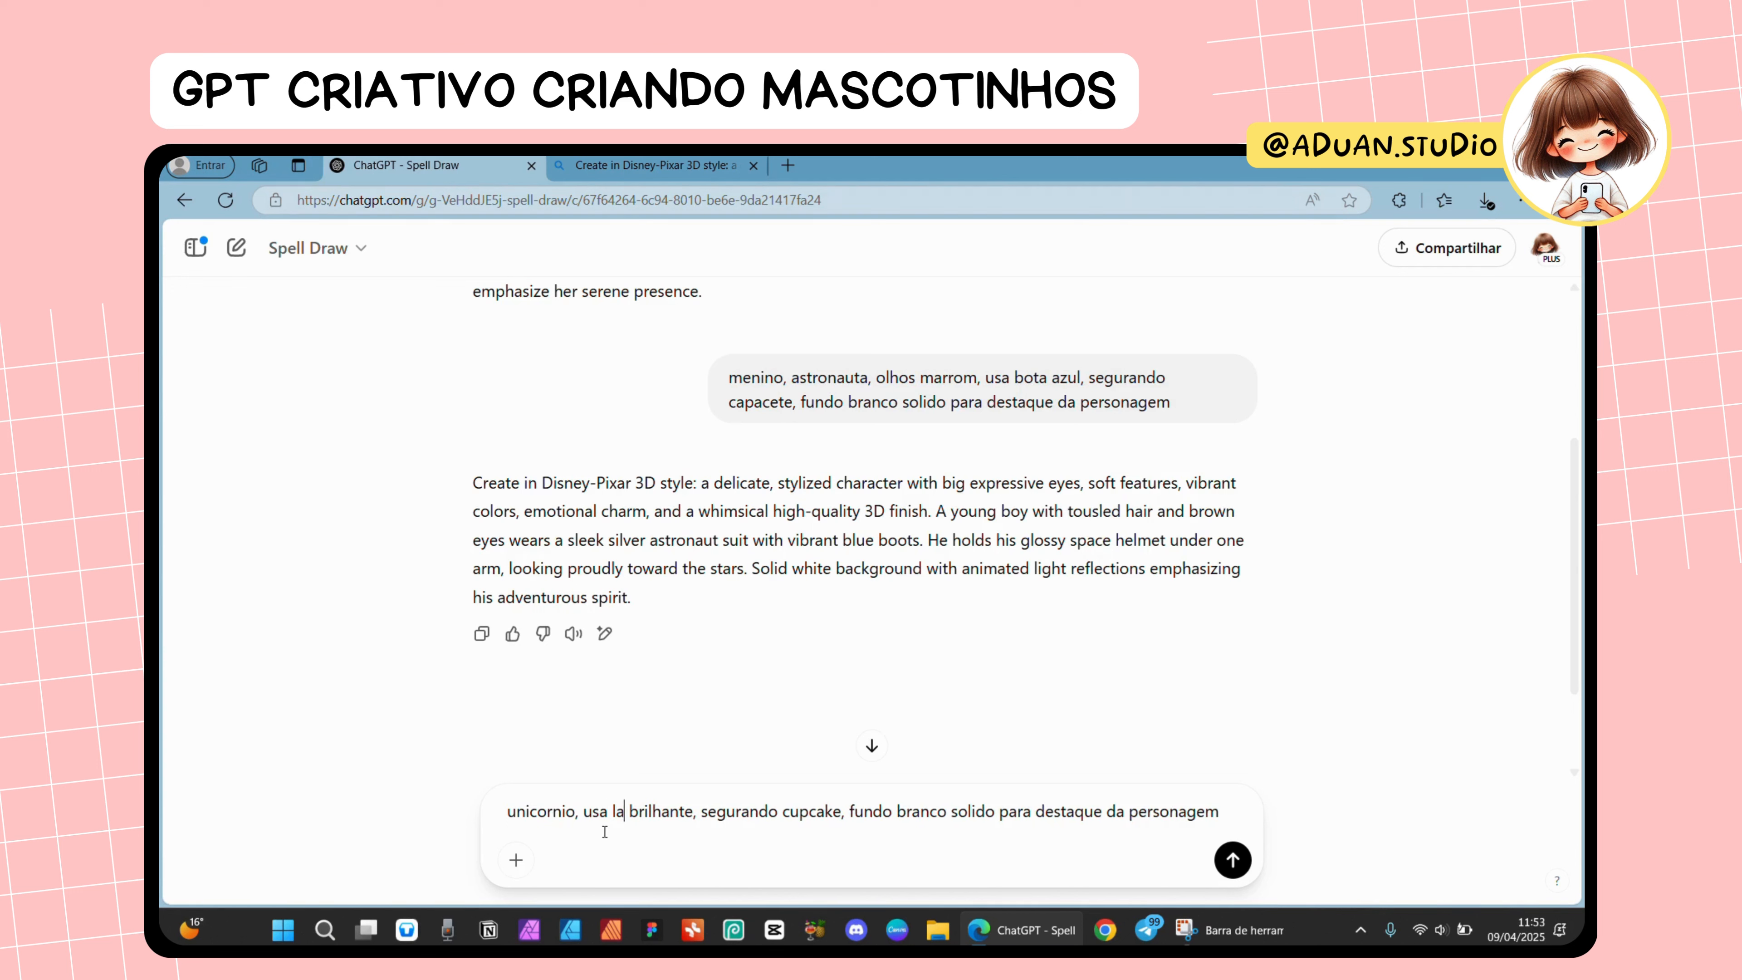
text(ço pink)
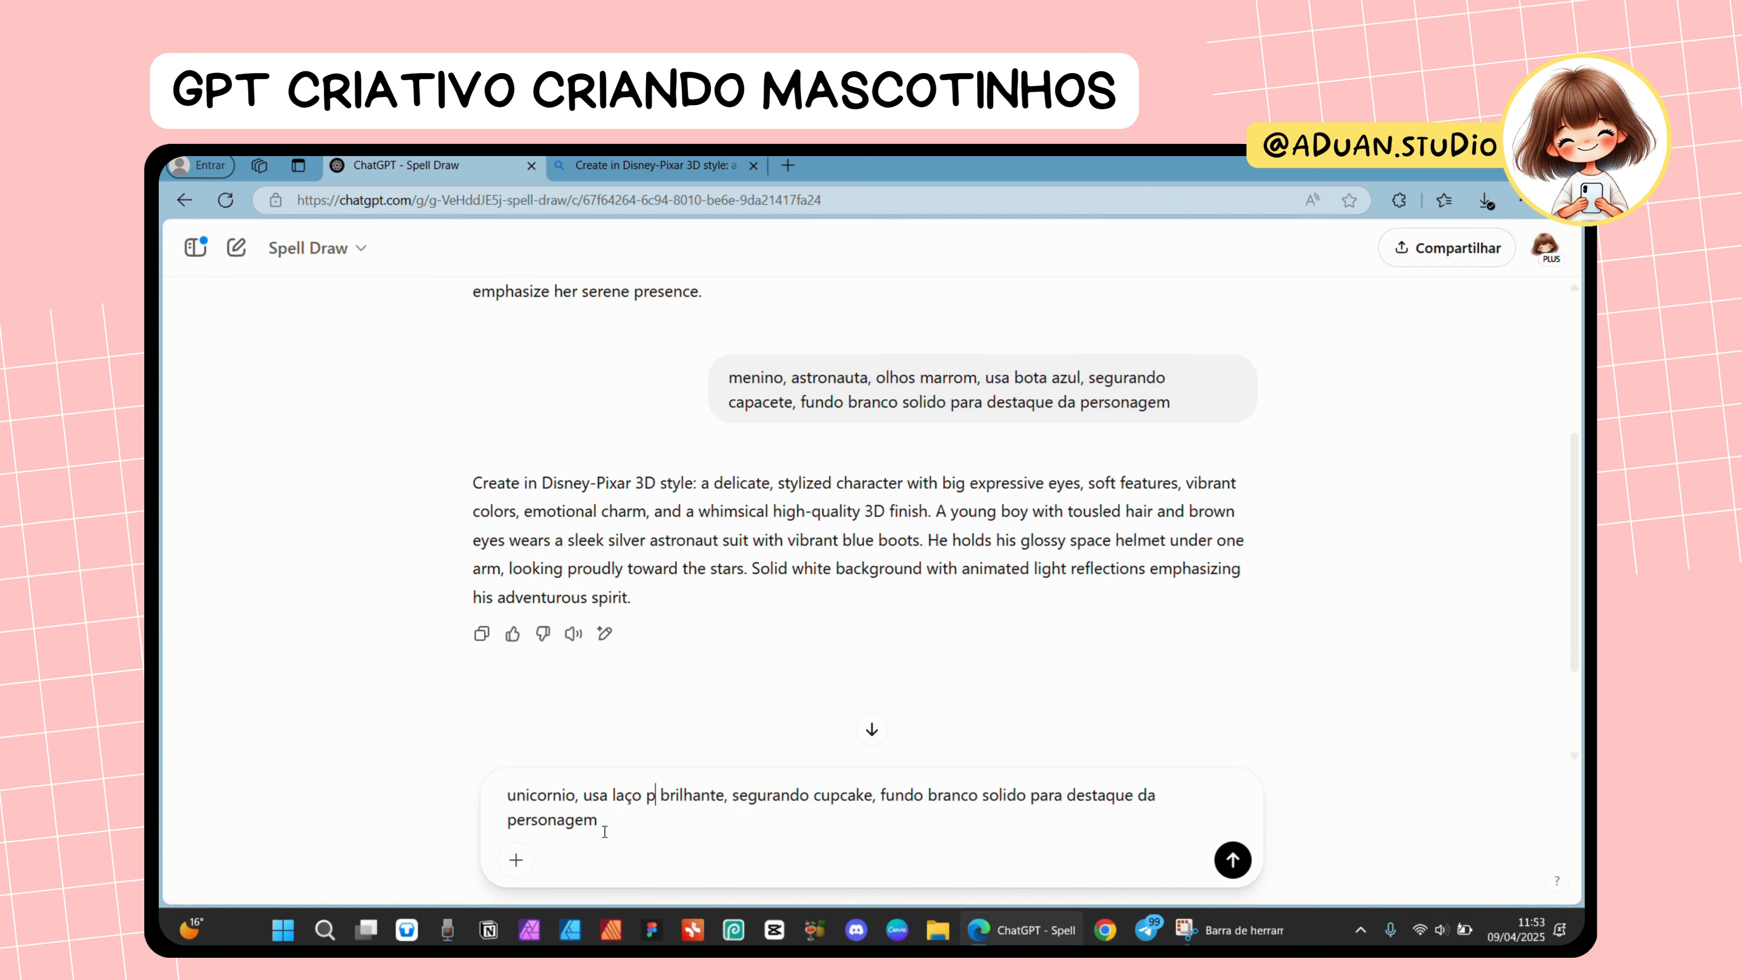
text( na cabe)
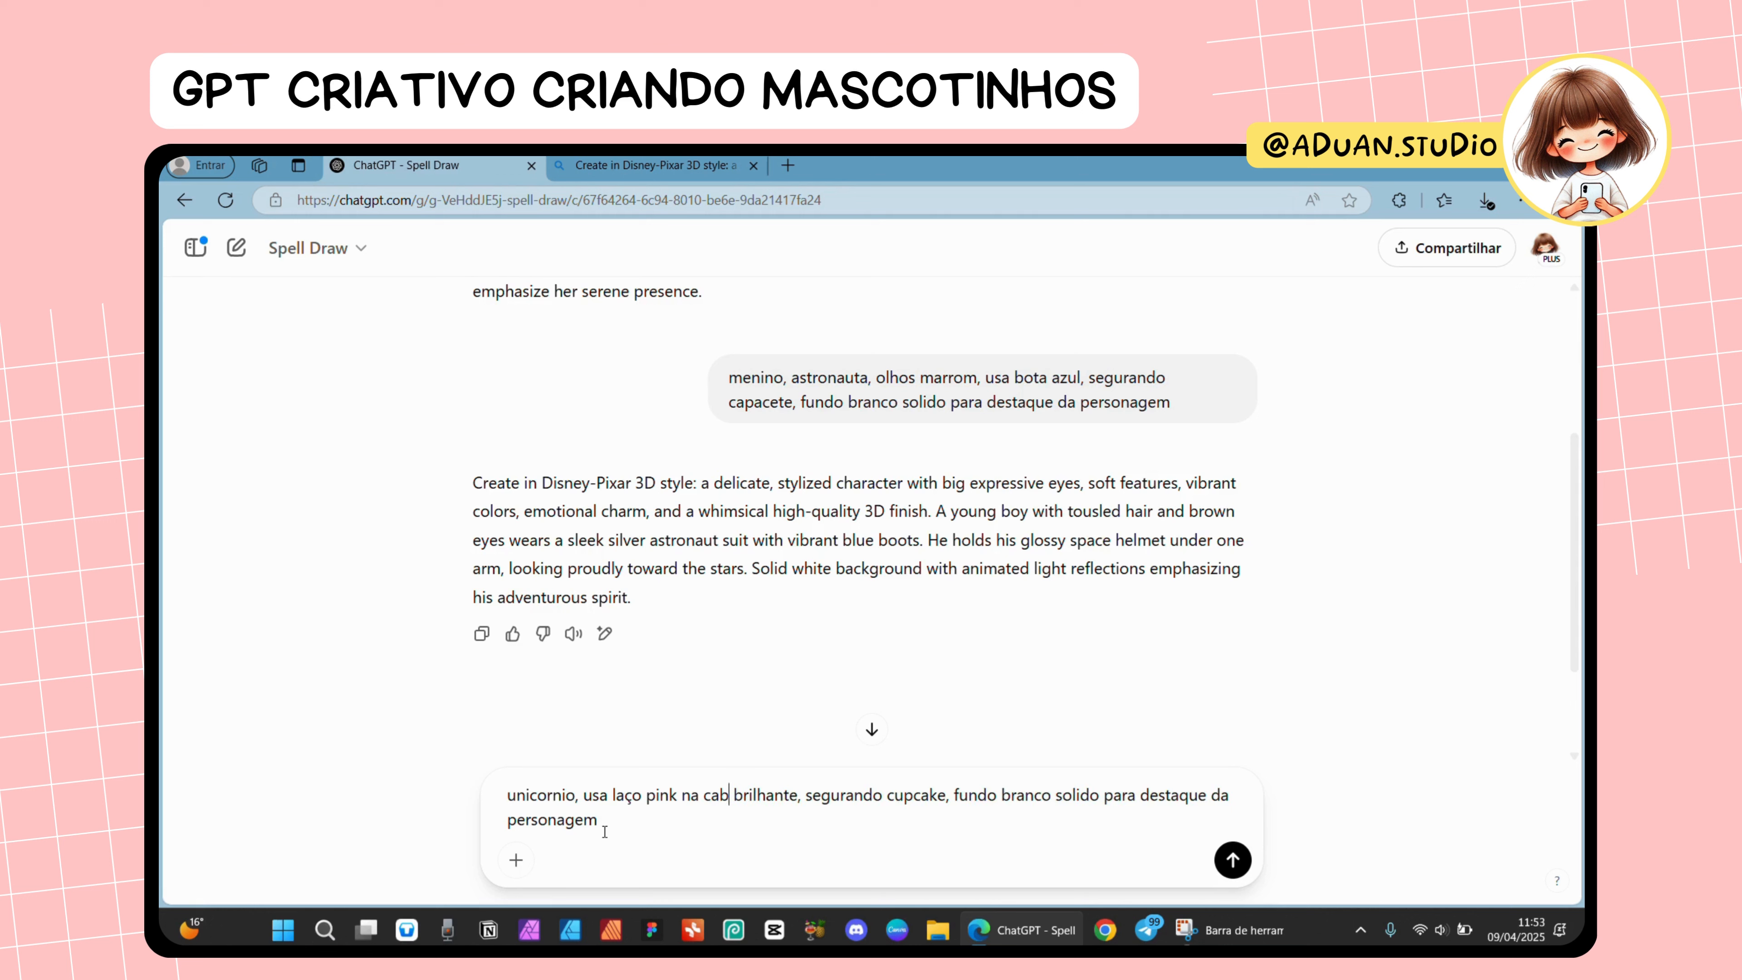
text(ça,)
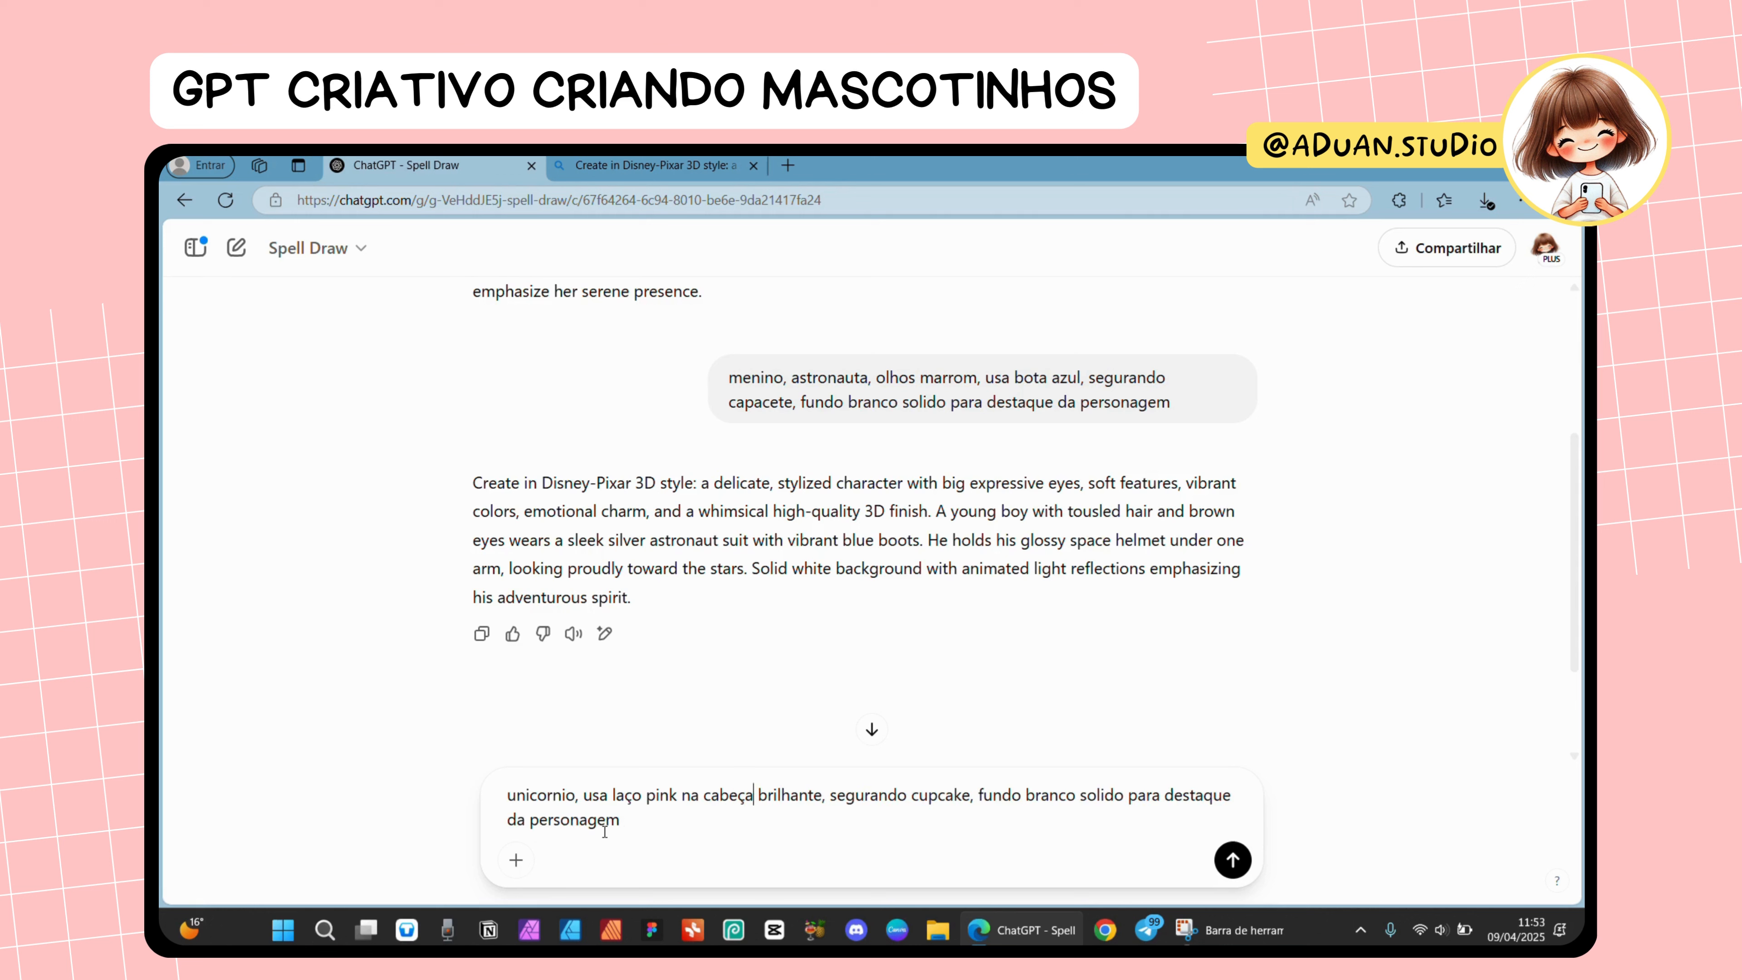
double_click(780, 798)
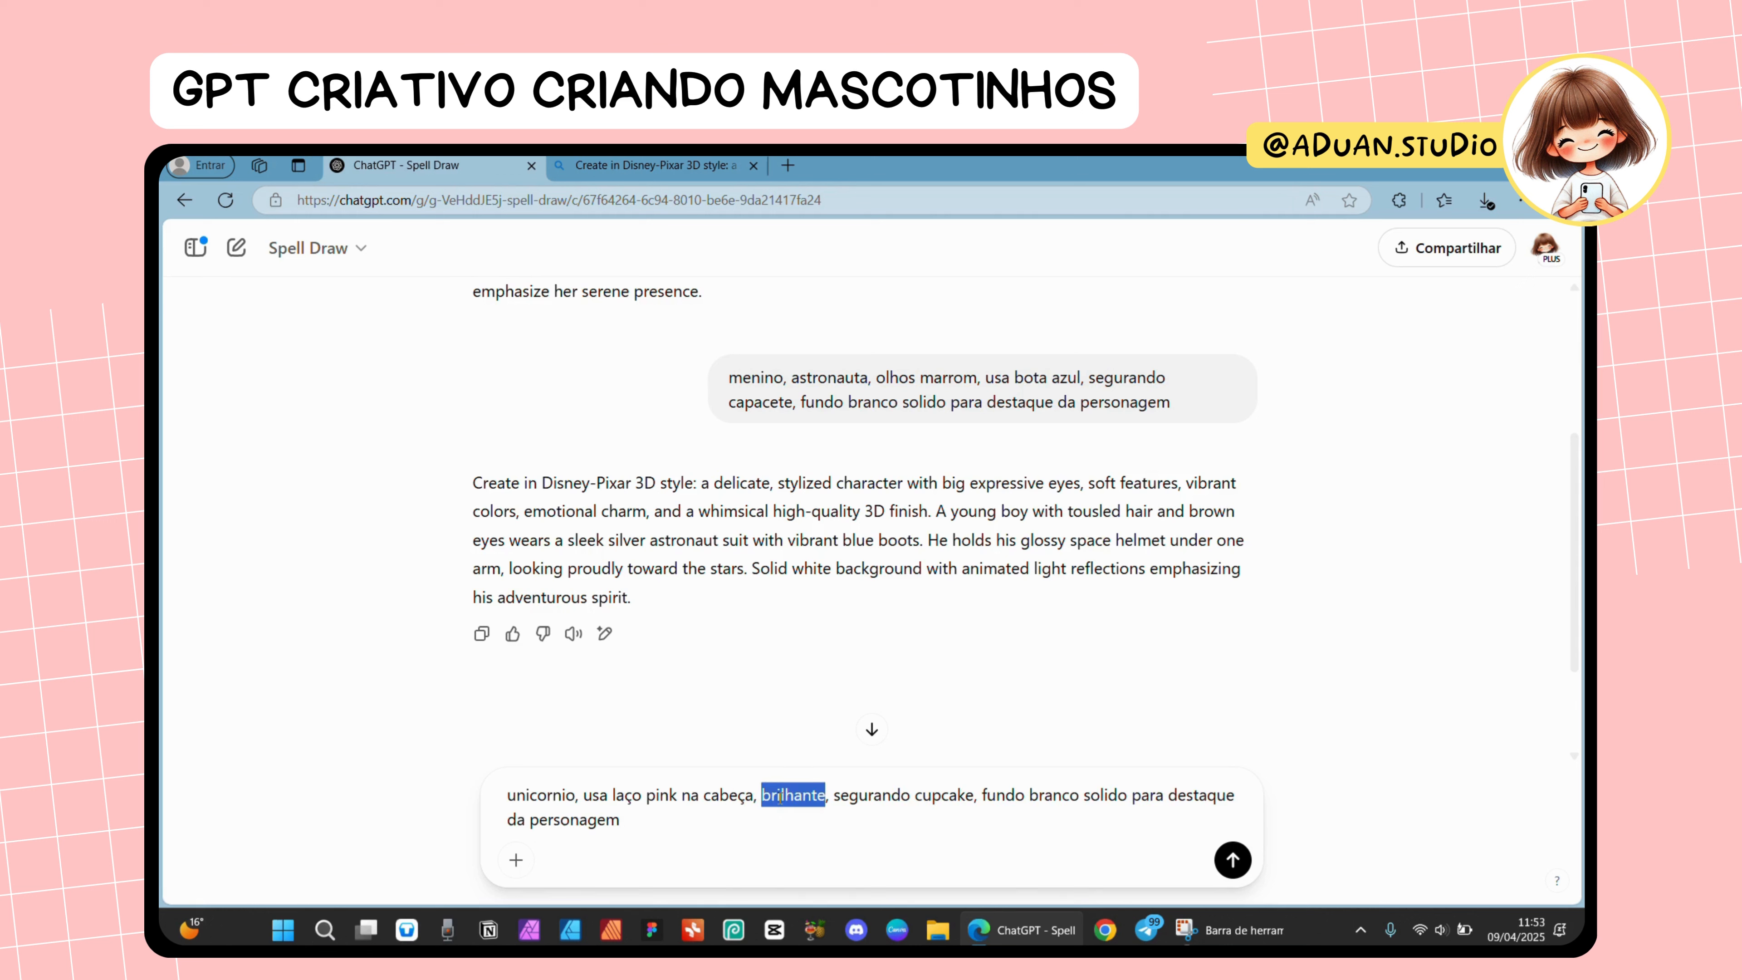
click(856, 837)
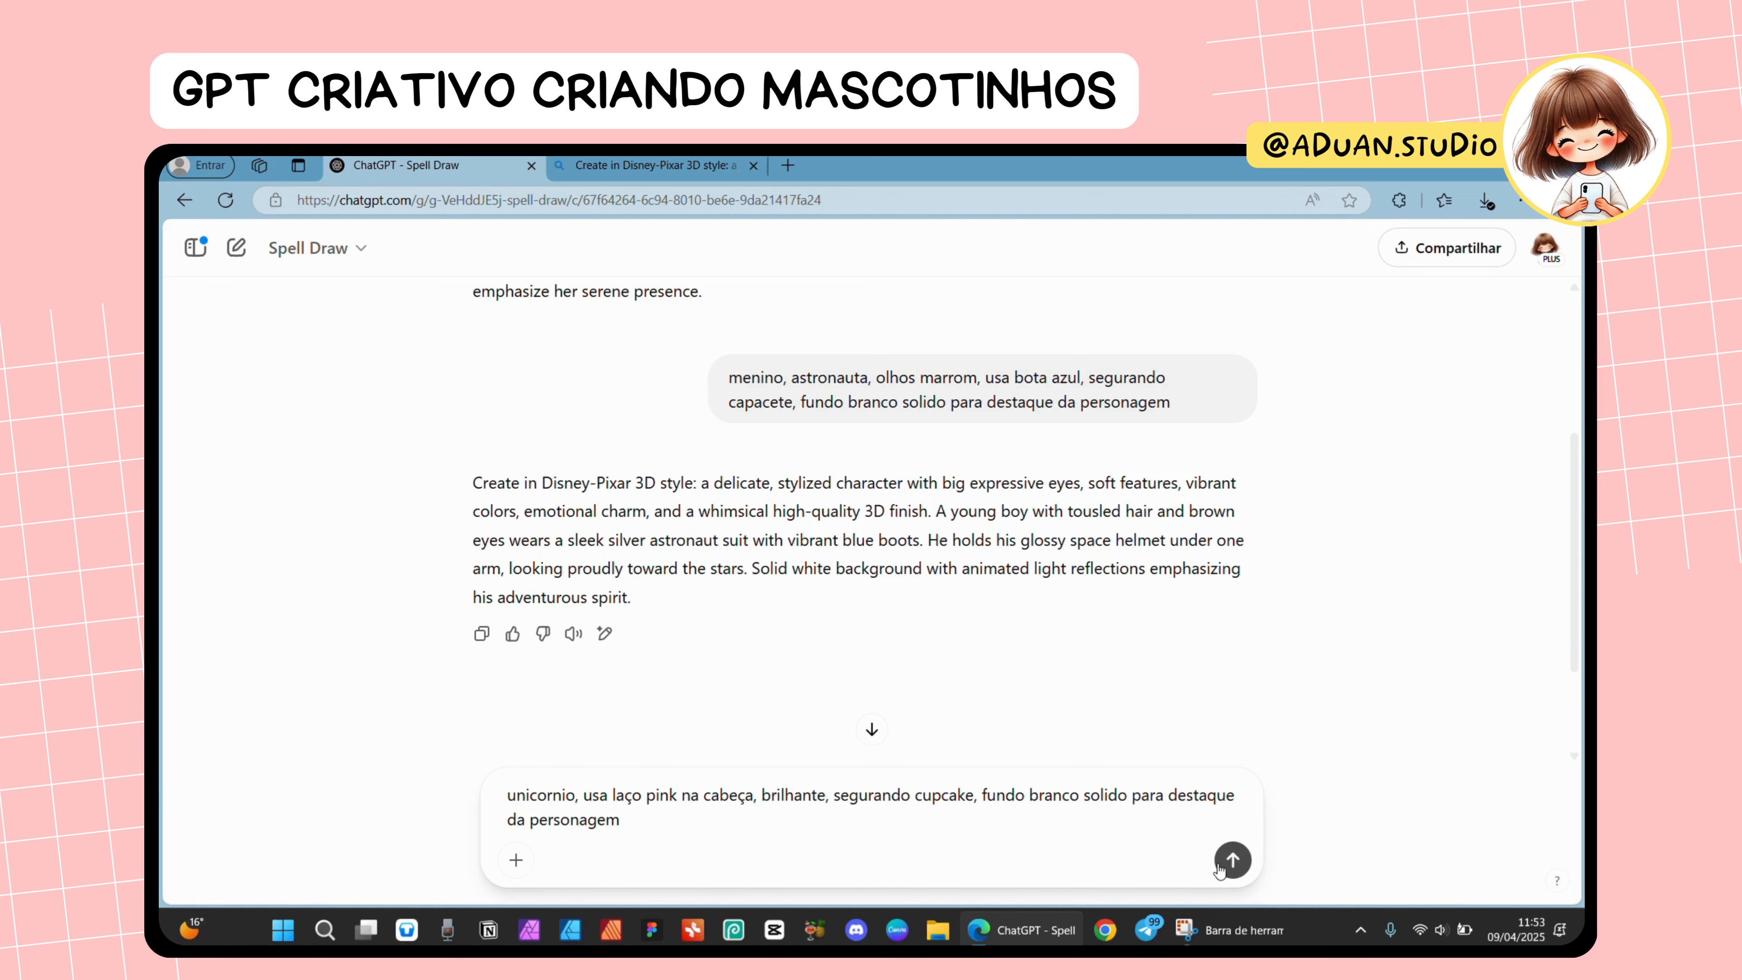
click(1232, 860)
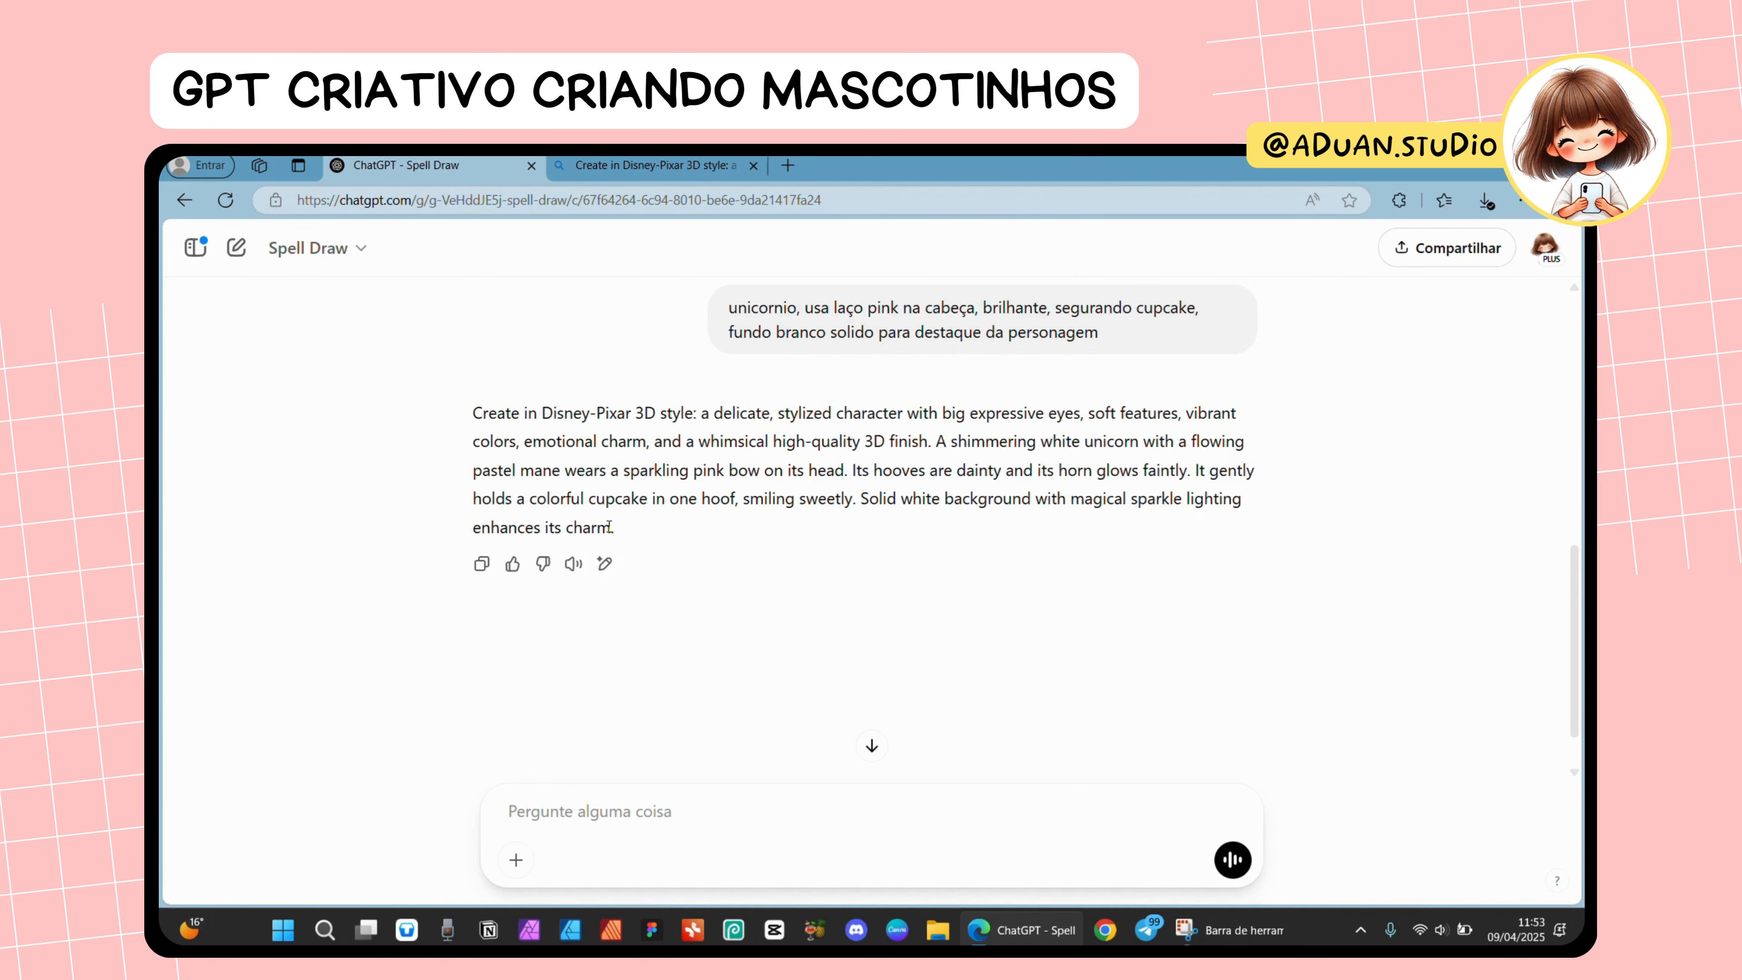
- Copy the generated unicorn prompt and create images from it in Bing Image Creator, replacing the astronaut prompt
click(483, 565)
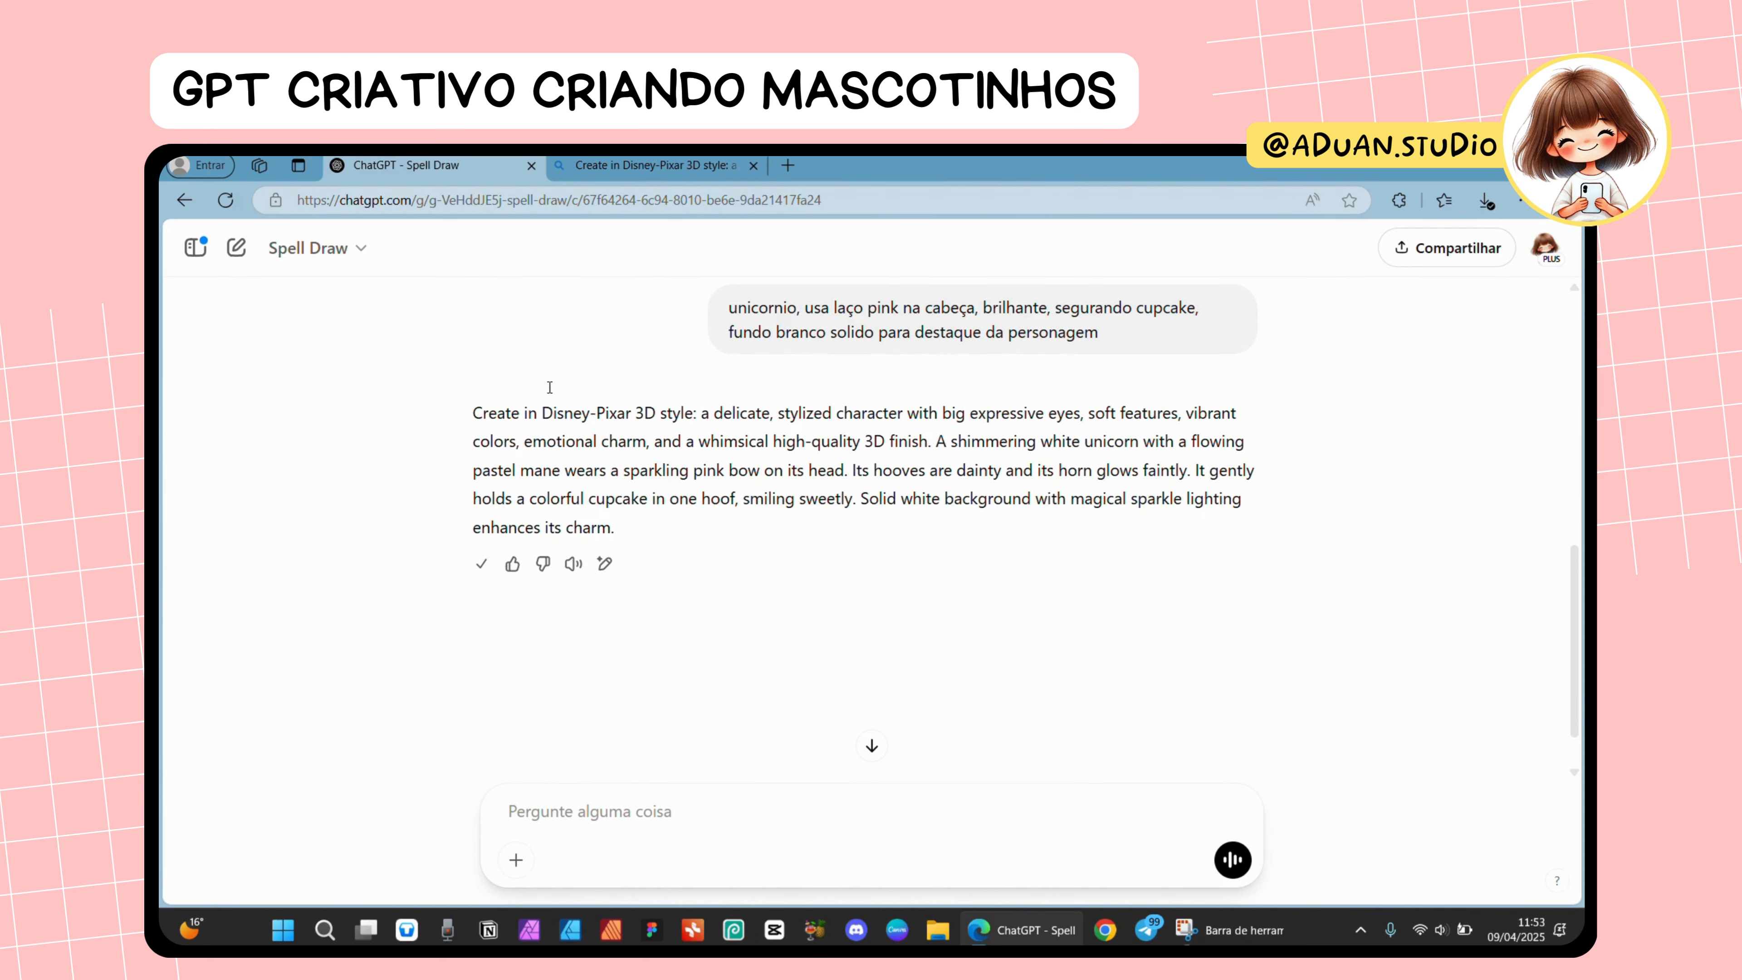
click(630, 170)
click(980, 404)
key(ctrl+v)
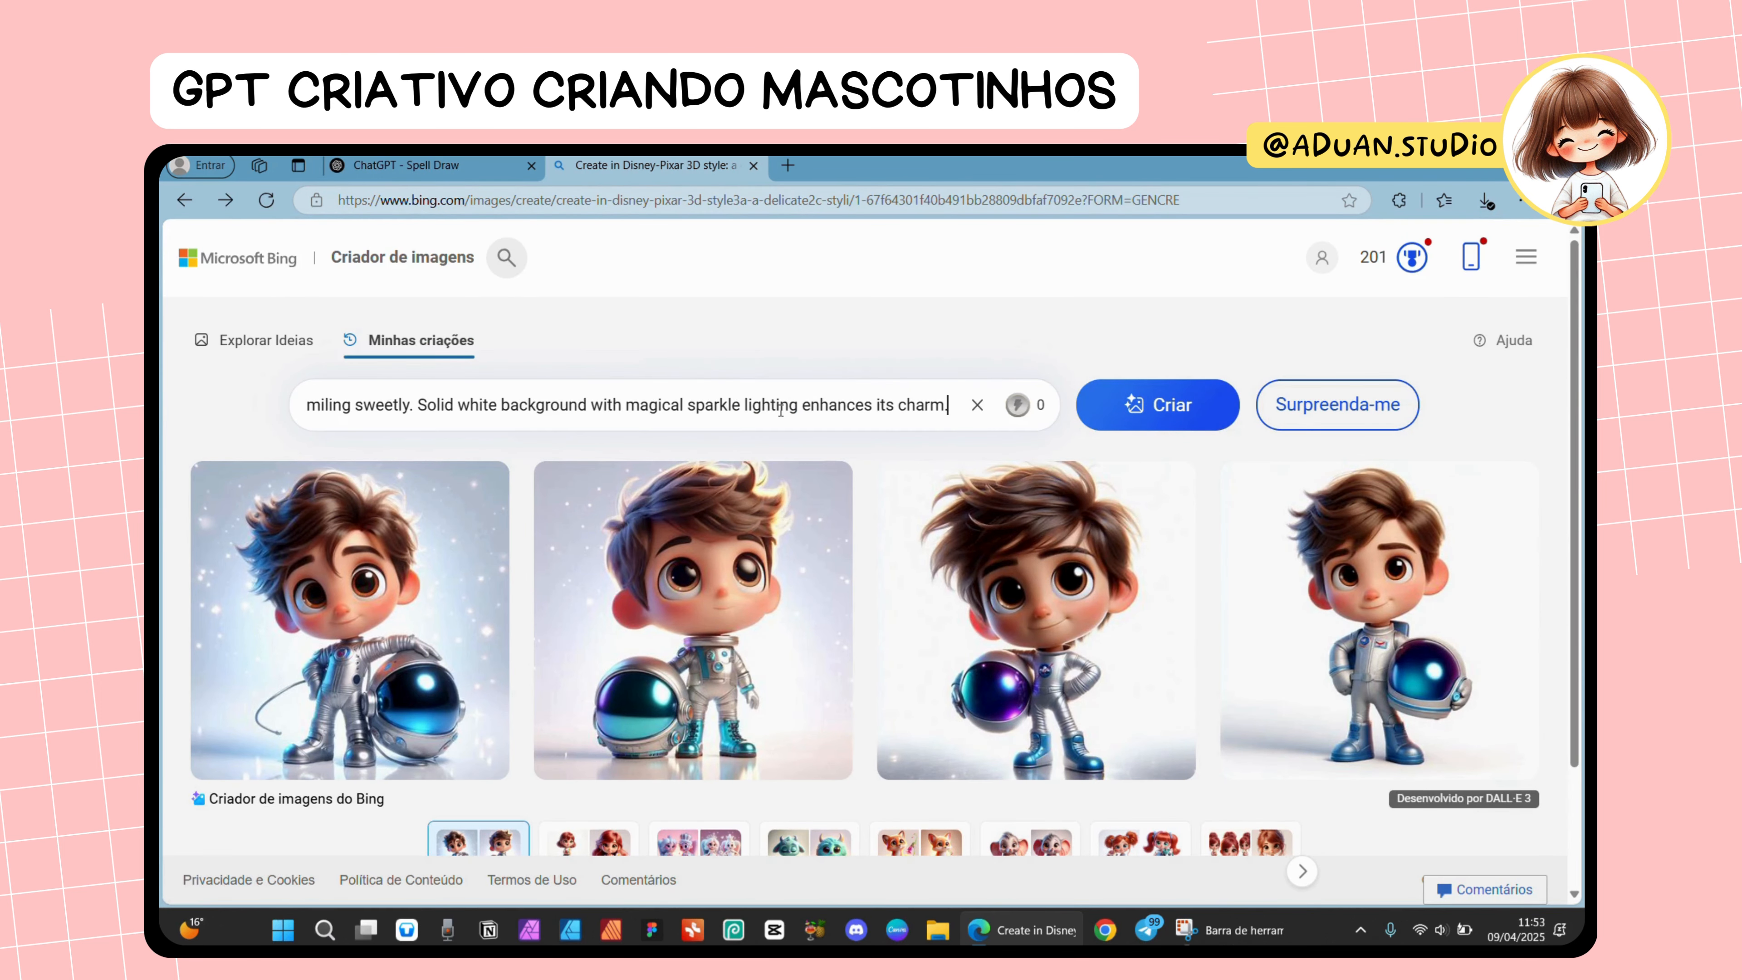
click(1166, 408)
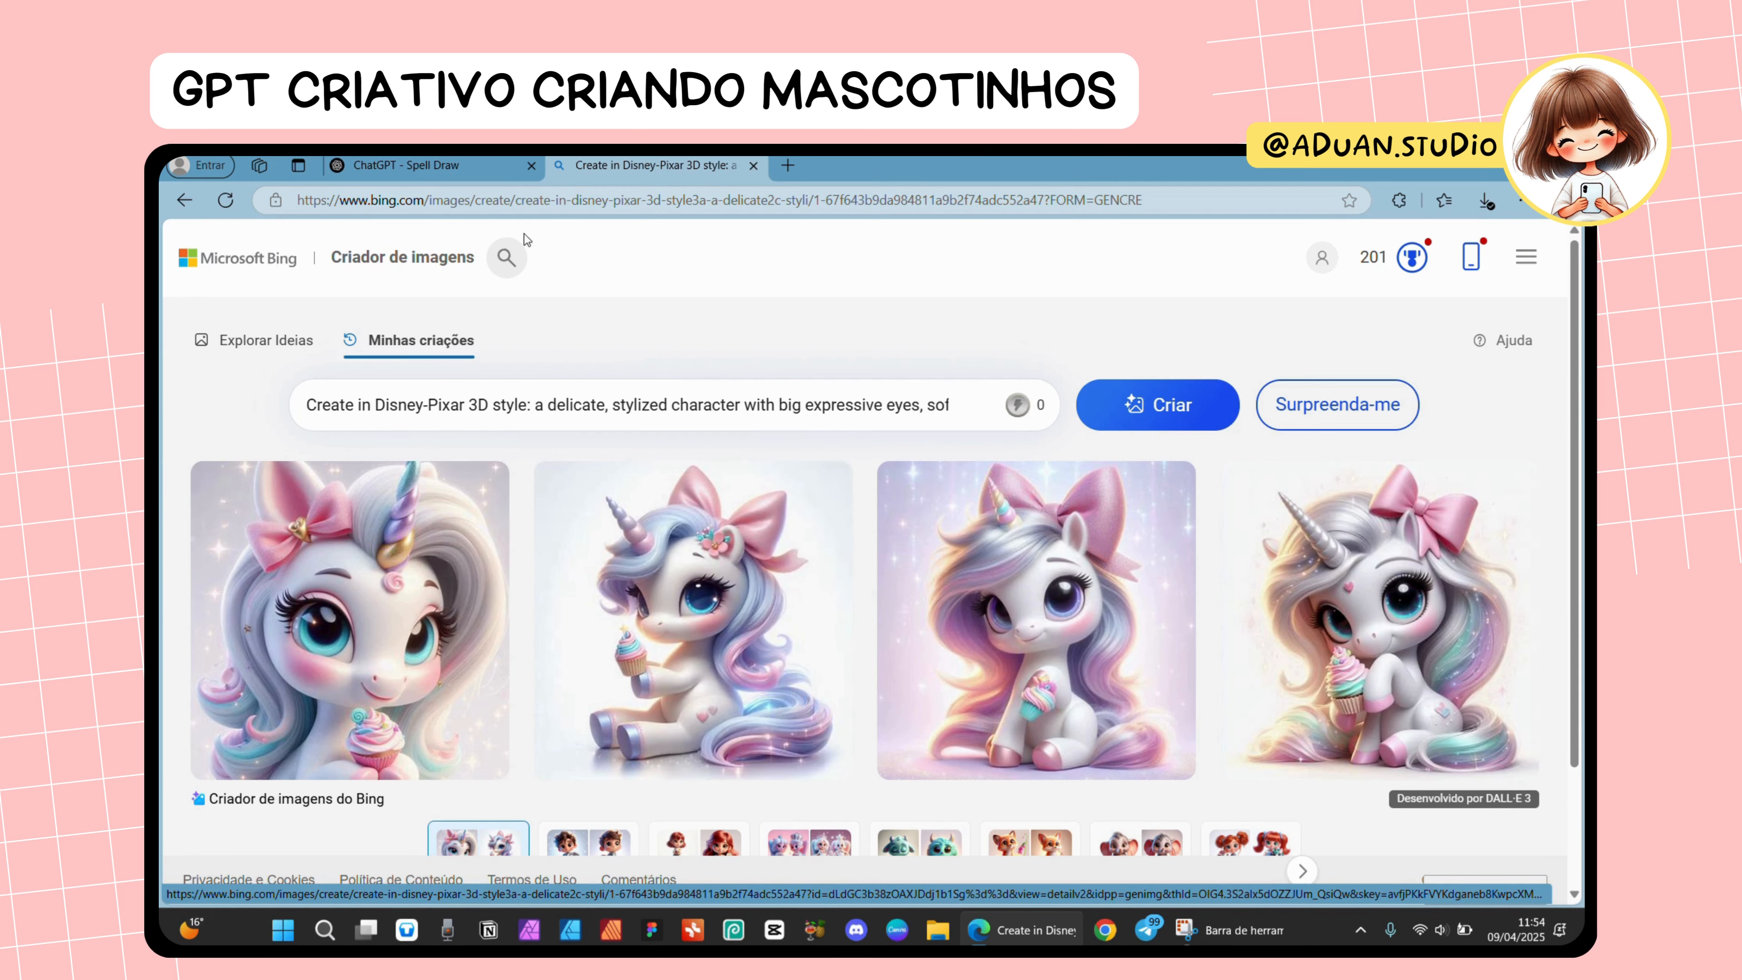
- Reuse the sent unicorn description in a new Spell Draw message, adding "delicado super fofo" after "unicornio"
click(488, 169)
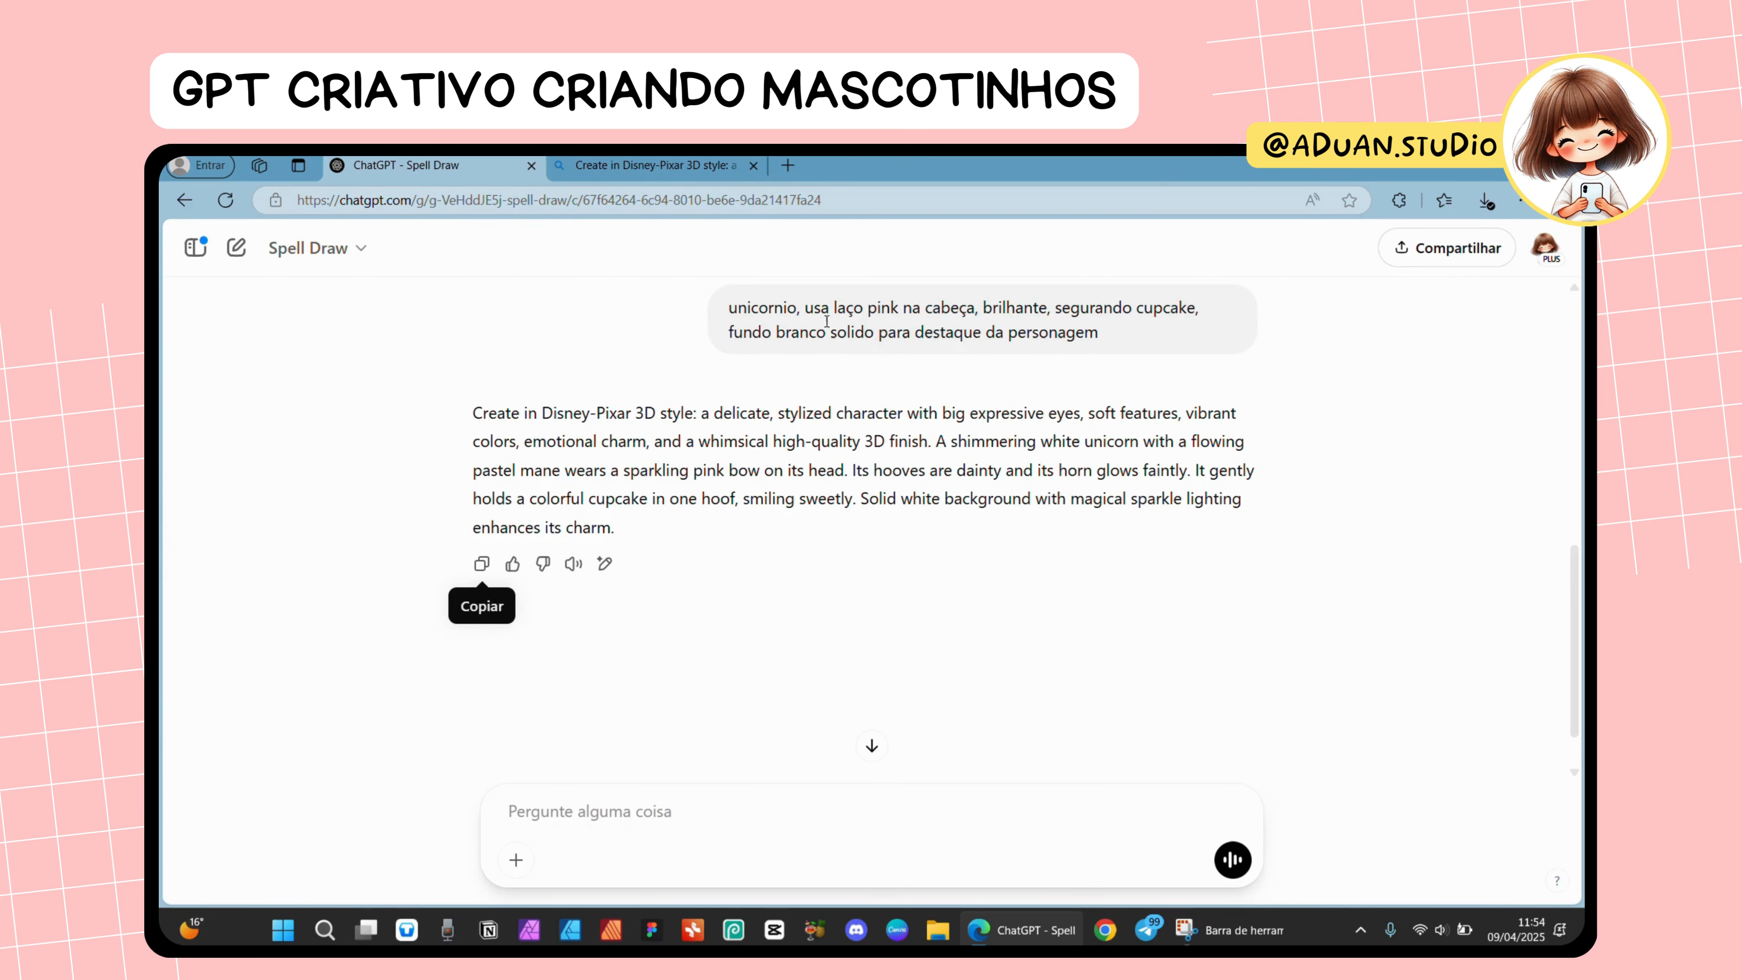
triple_click(829, 336)
click(574, 797)
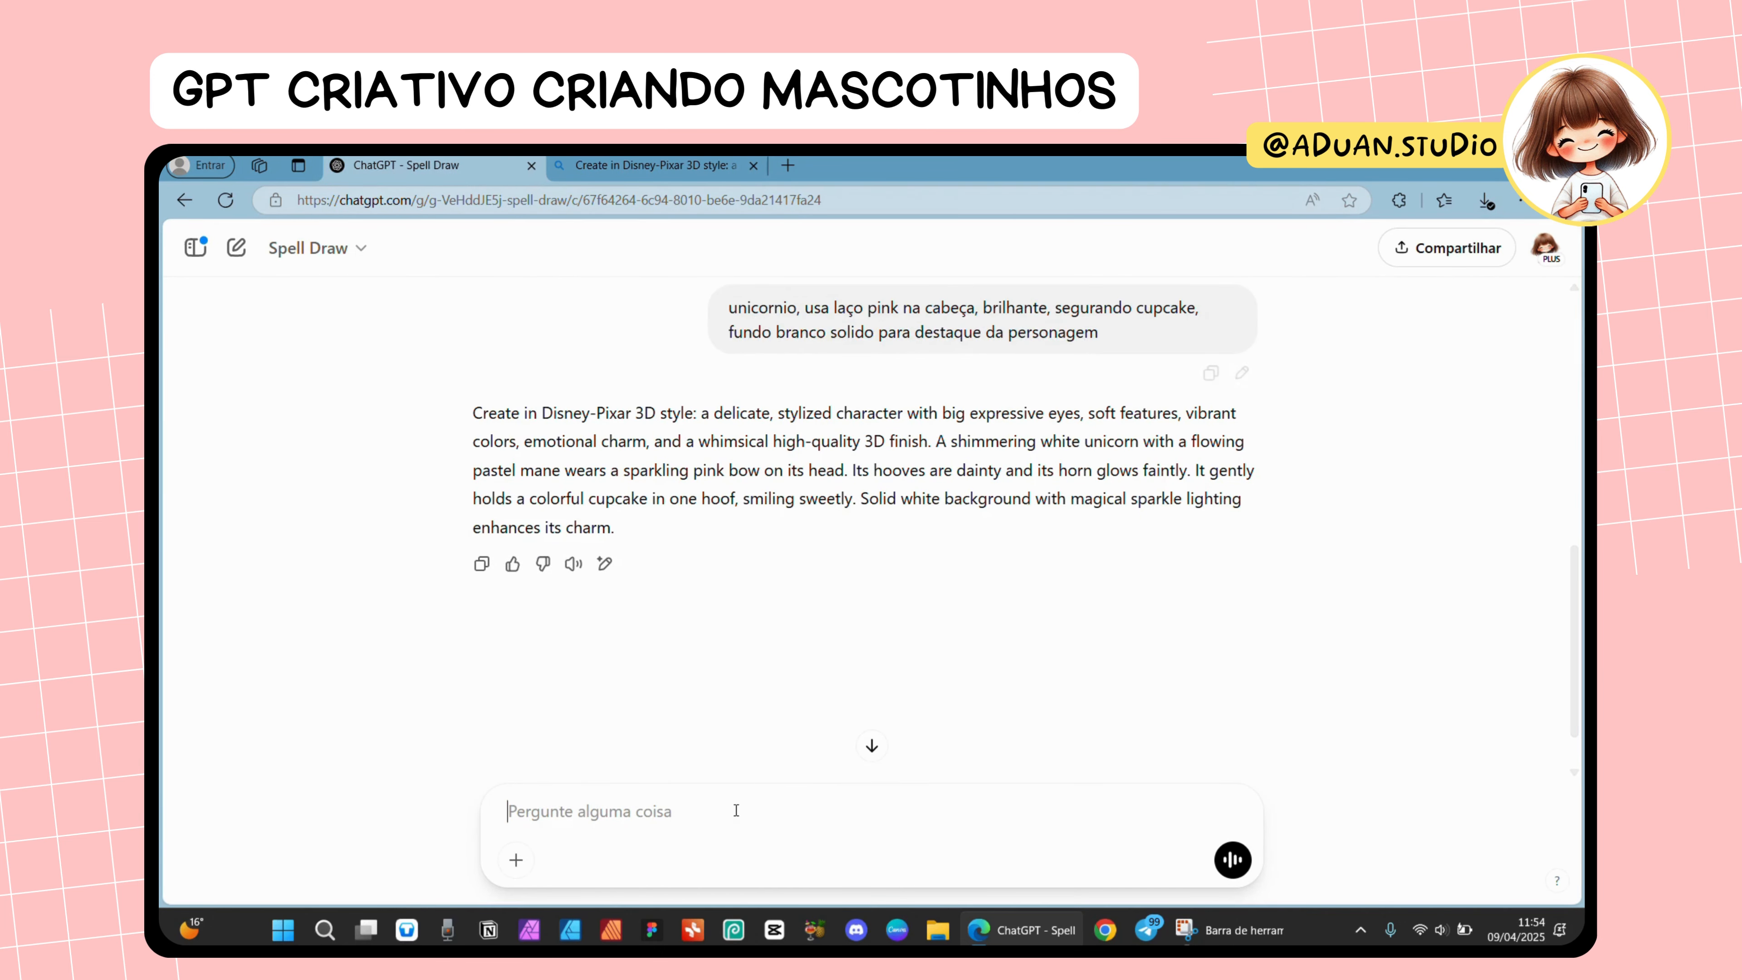
key(ctrl+v)
click(572, 747)
text(deli)
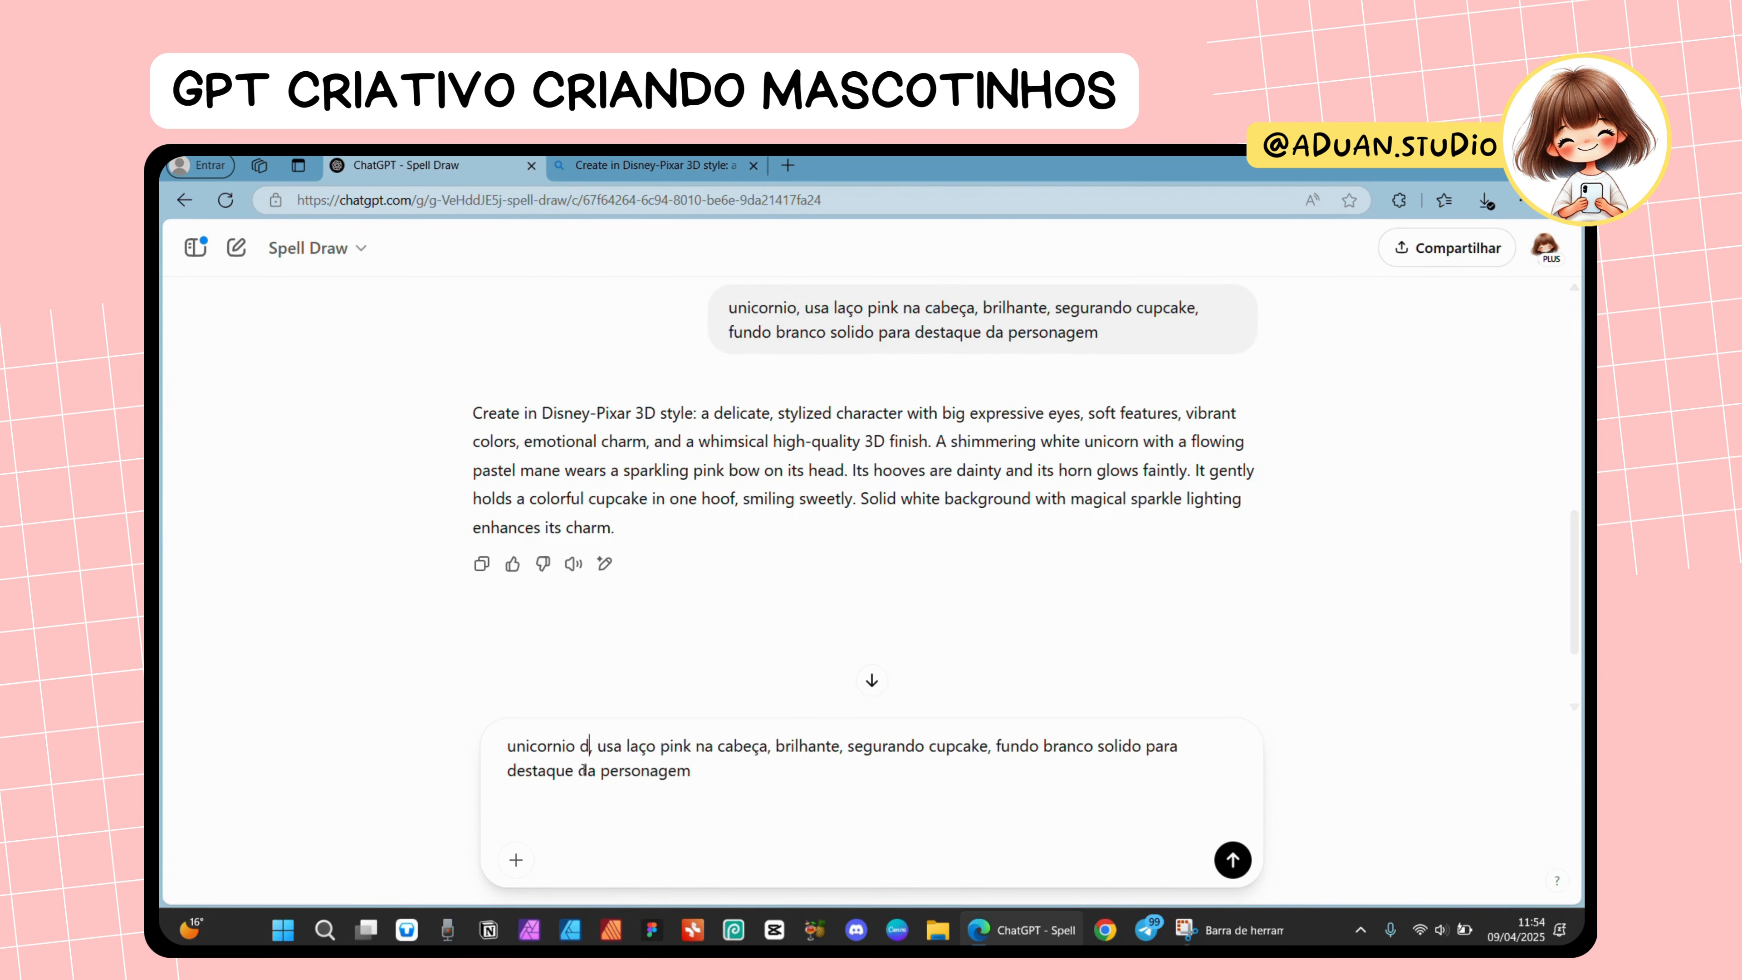
text(cado)
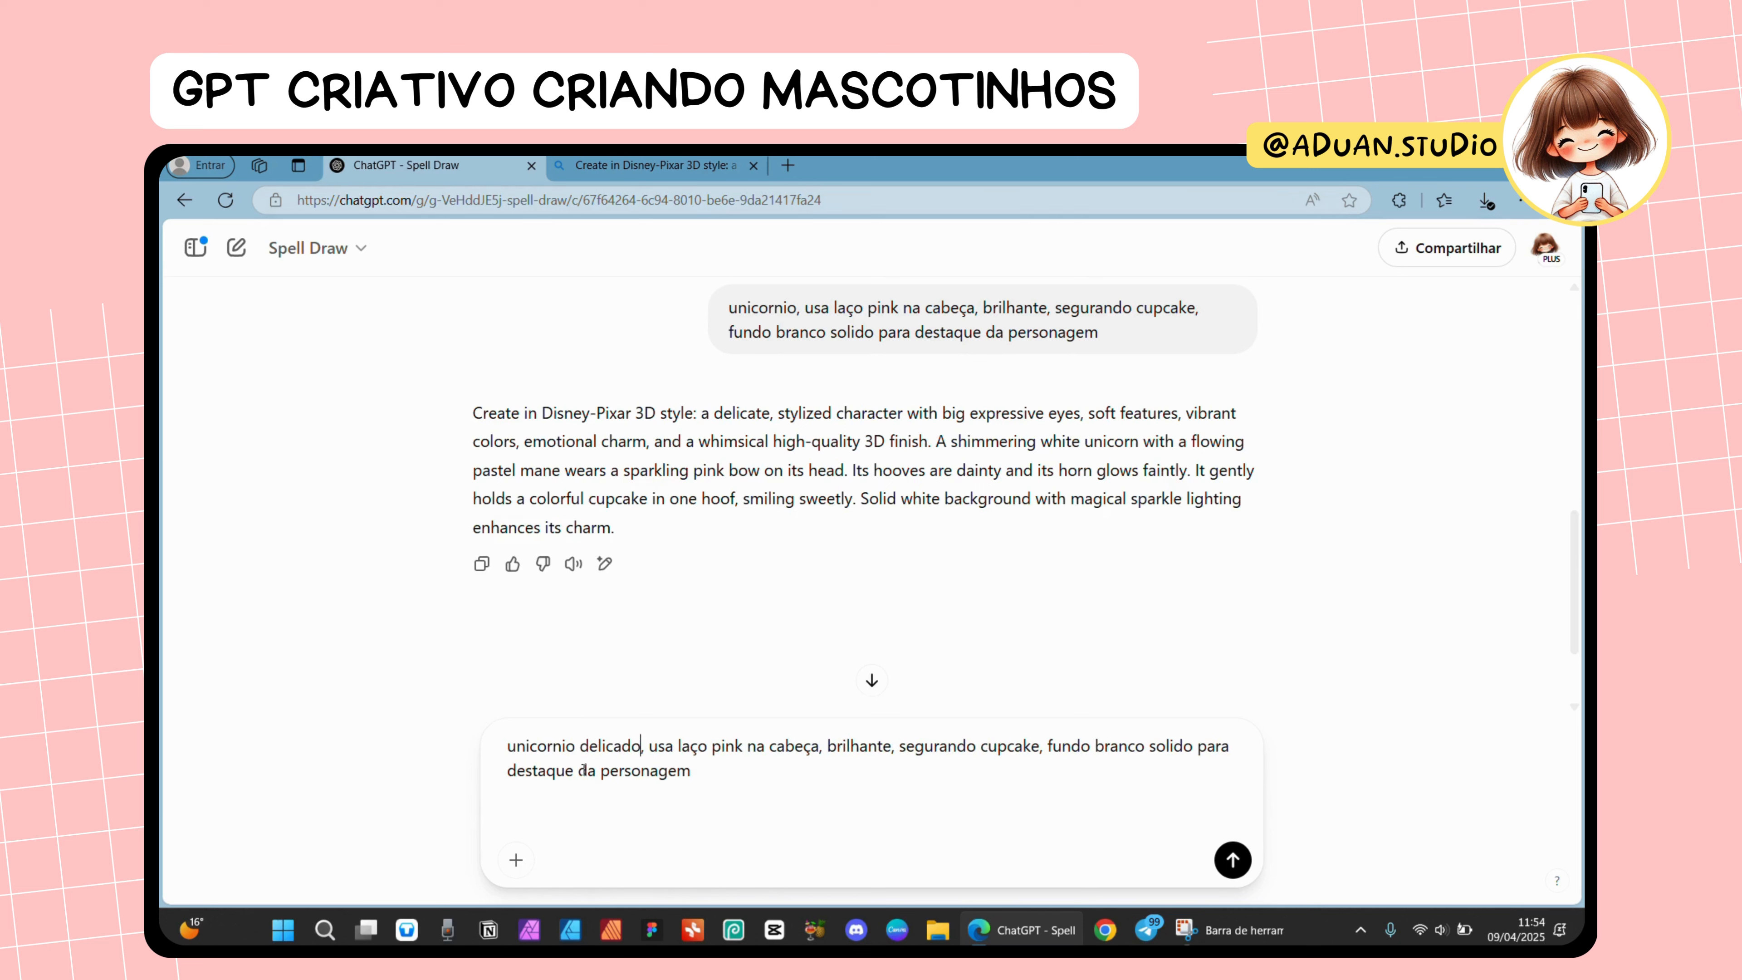
text( super f)
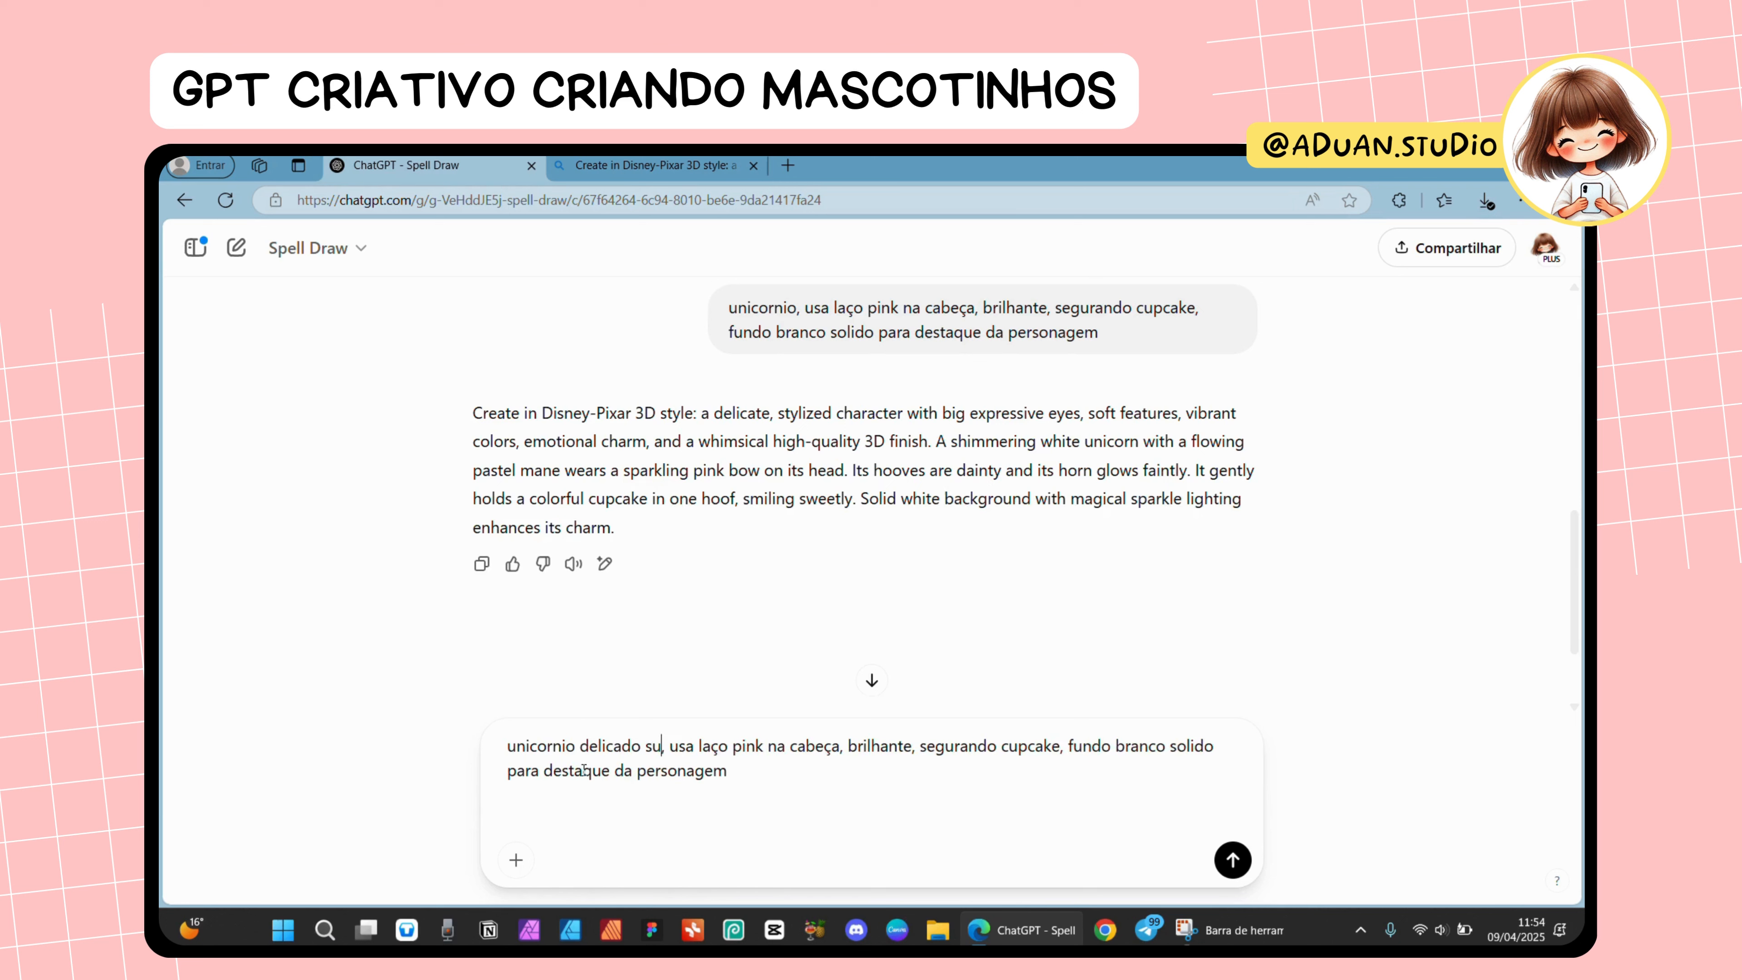
text(of)
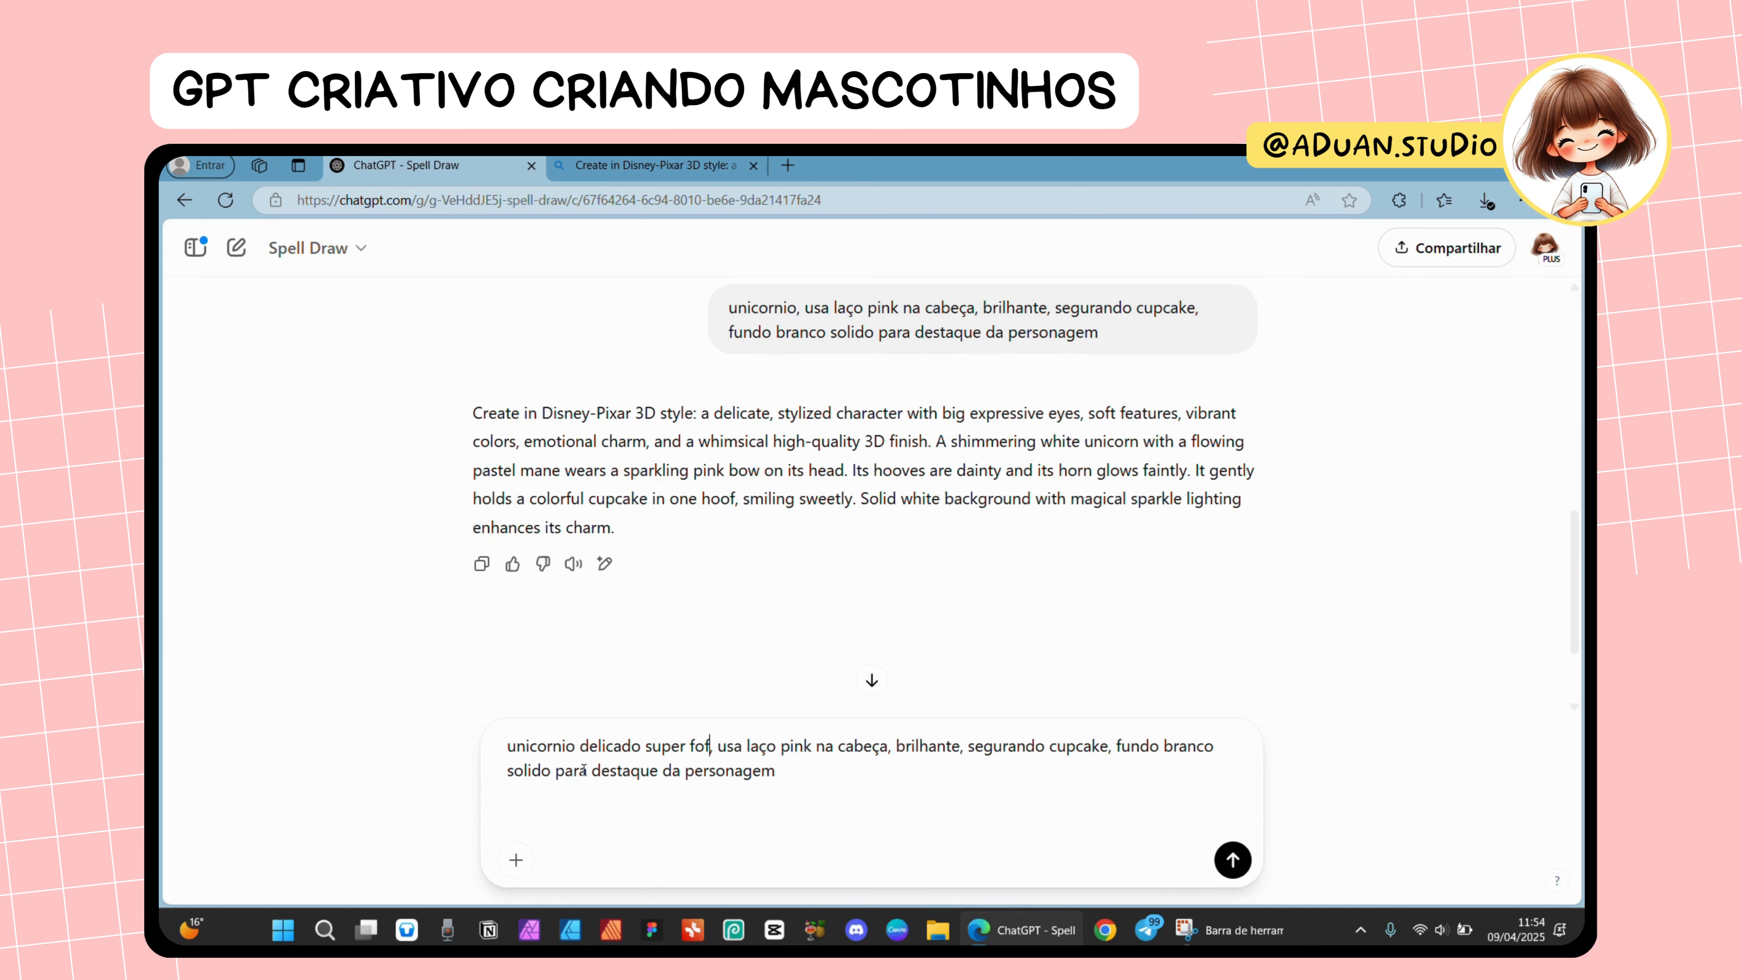
text(o)
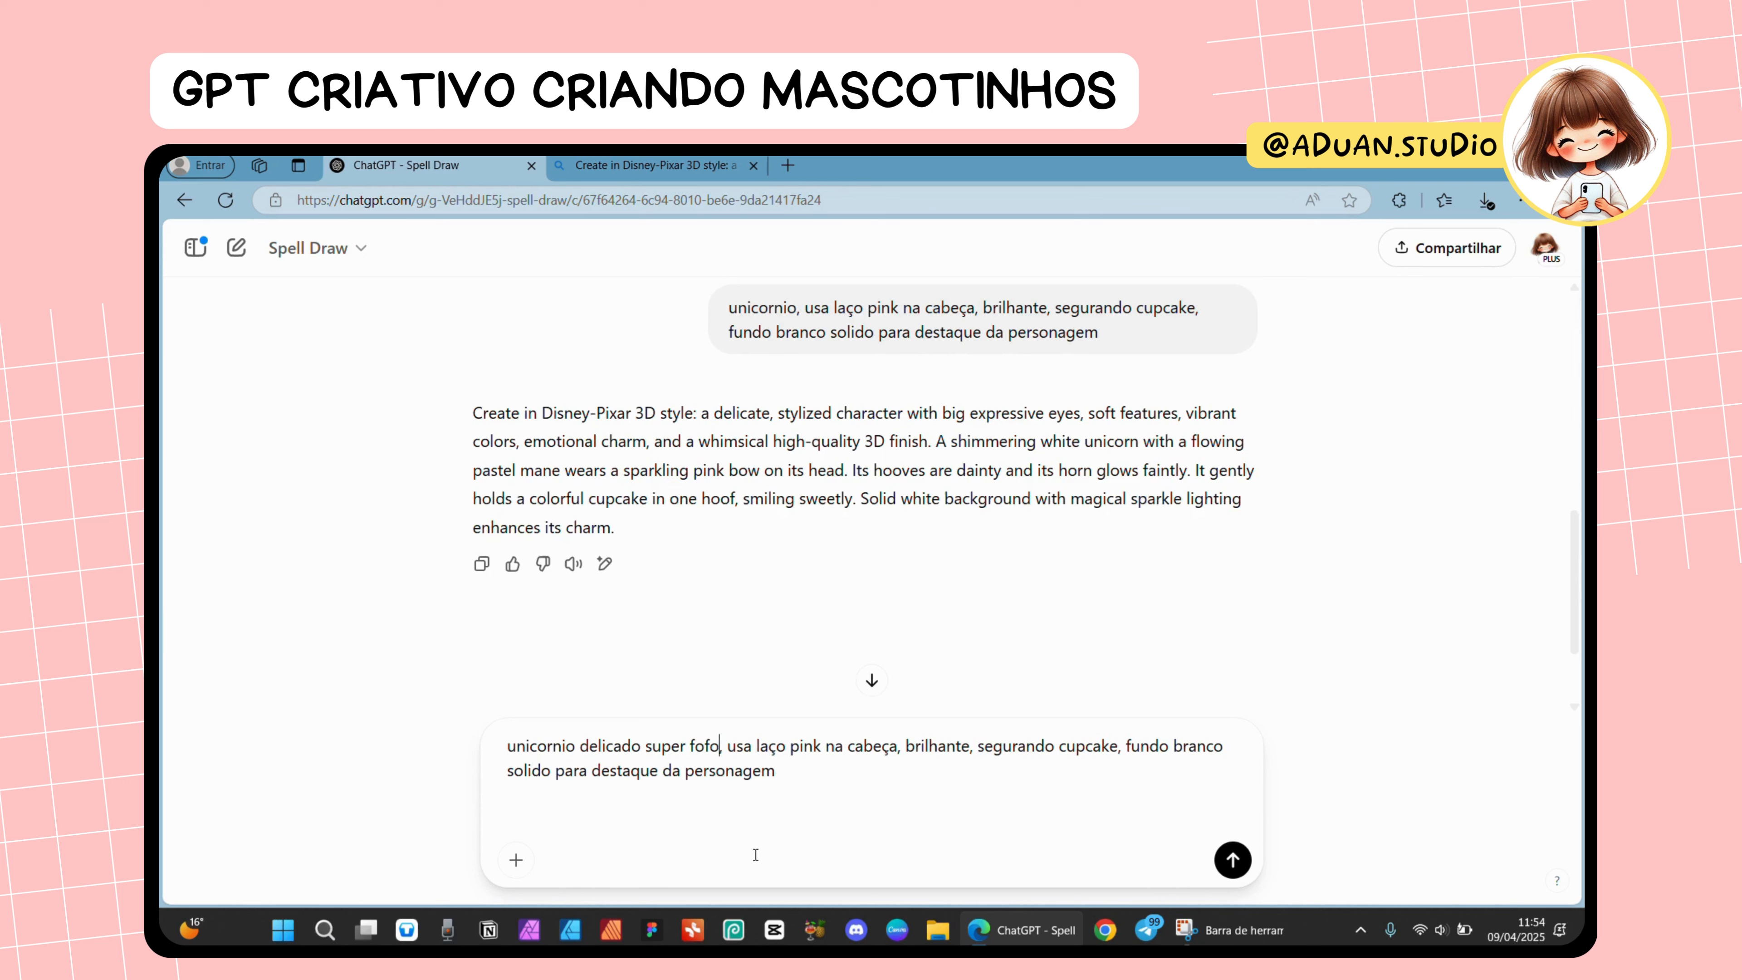
- Remove "usa laço pink na cabeça" from the new unicorn description and send the message
triple_click(856, 755)
click(855, 752)
double_click(875, 741)
key(BackSpace)
key(BackSpace)
key(BackSpace)
key(BackSpace)
key(BackSpace)
key(BackSpace)
key(BackSpace)
key(BackSpace)
key(BackSpace)
key(BackSpace)
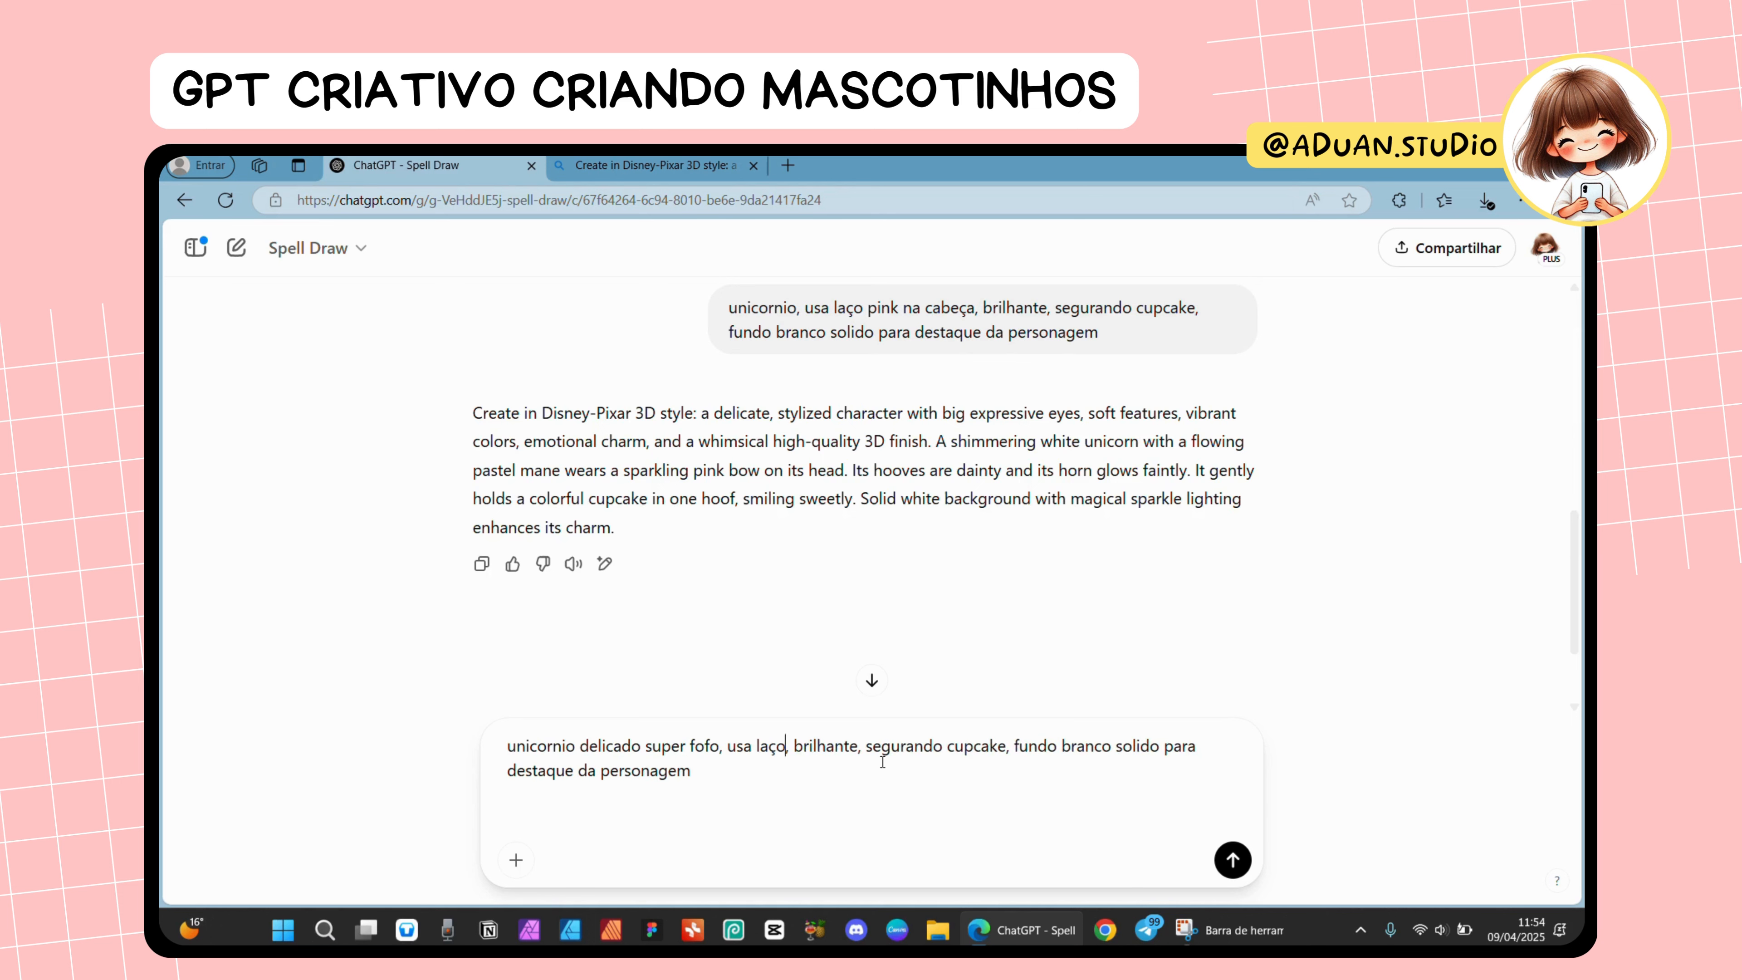
key(BackSpace)
key(BackSpace)
key(BackSpace)
key(BackSpace)
key(BackSpace)
key(BackSpace)
key(BackSpace)
key(BackSpace)
key(BackSpace)
key(BackSpace)
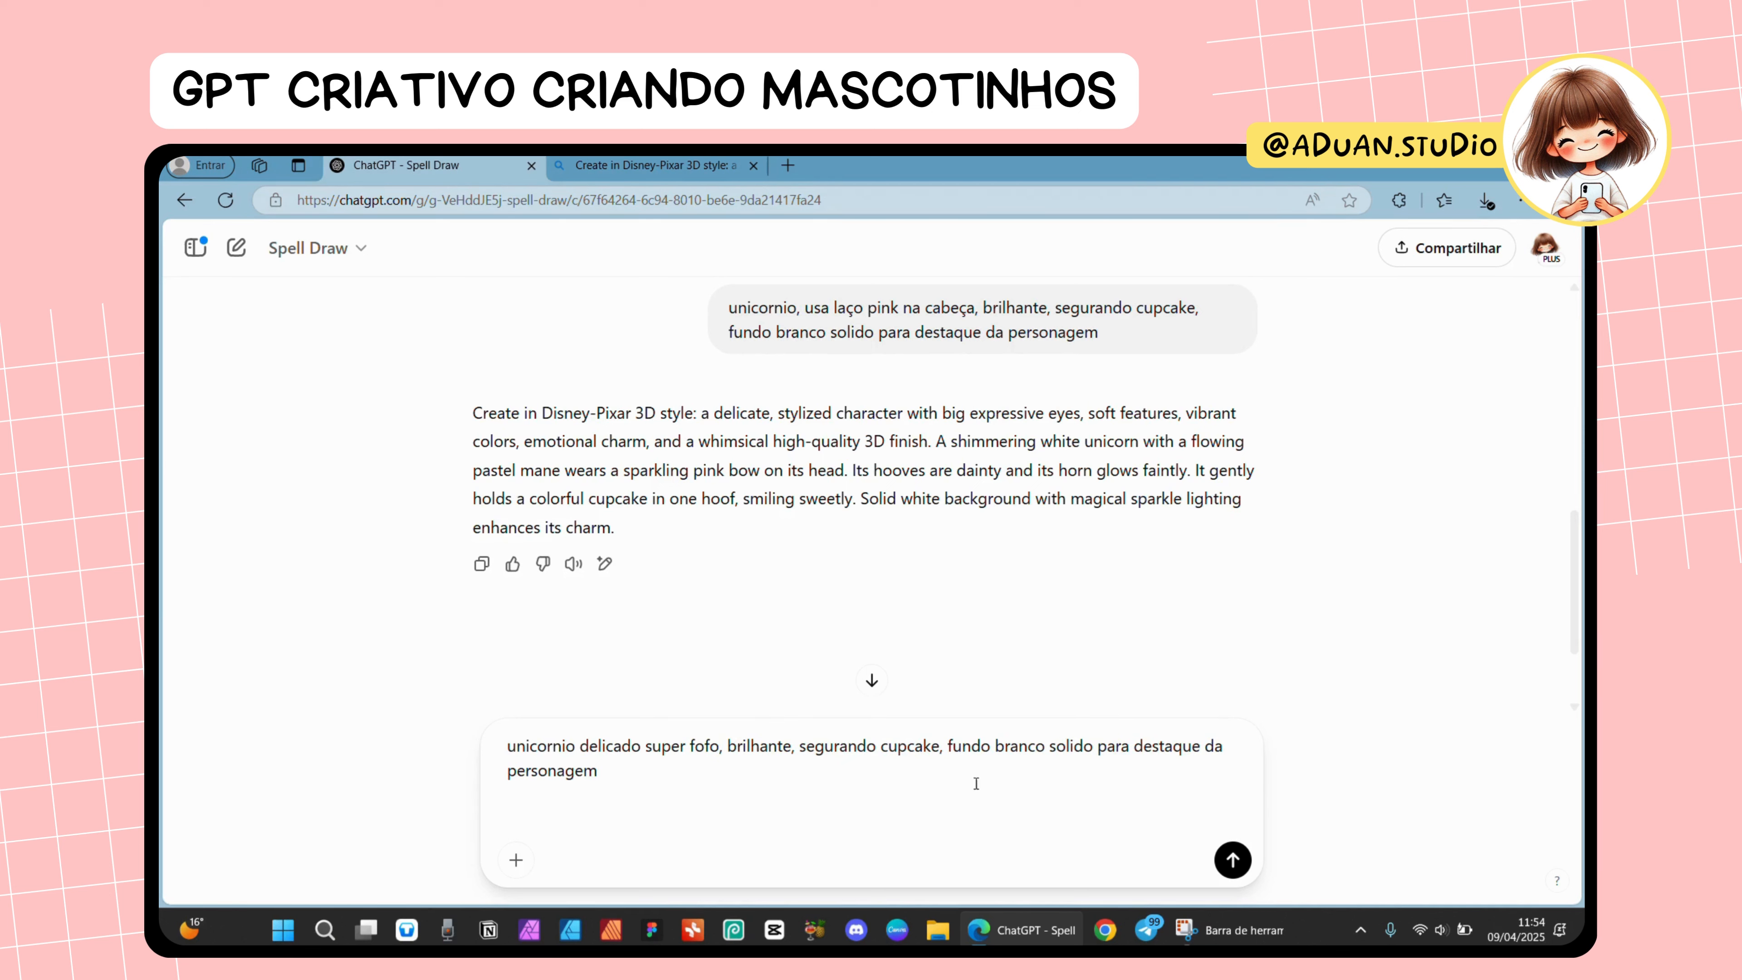
click(1233, 859)
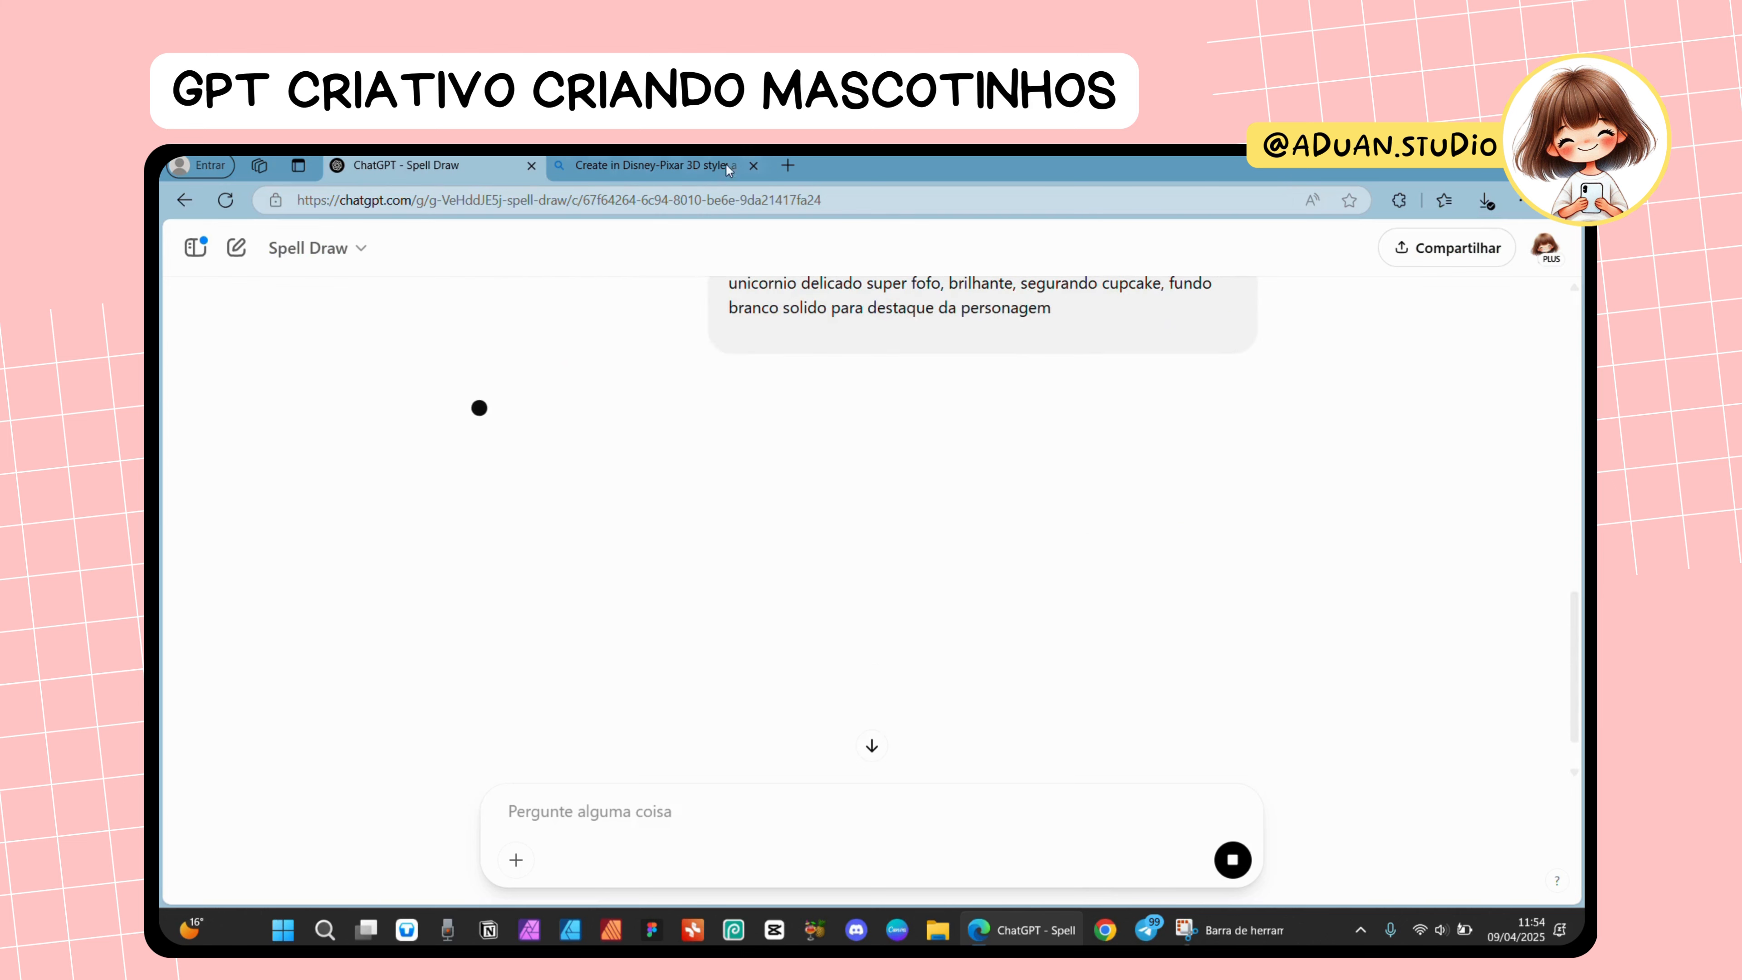
- View the unicorn images in Bing Image Creator and return to the Spell Draw chat for the new prompt
click(700, 168)
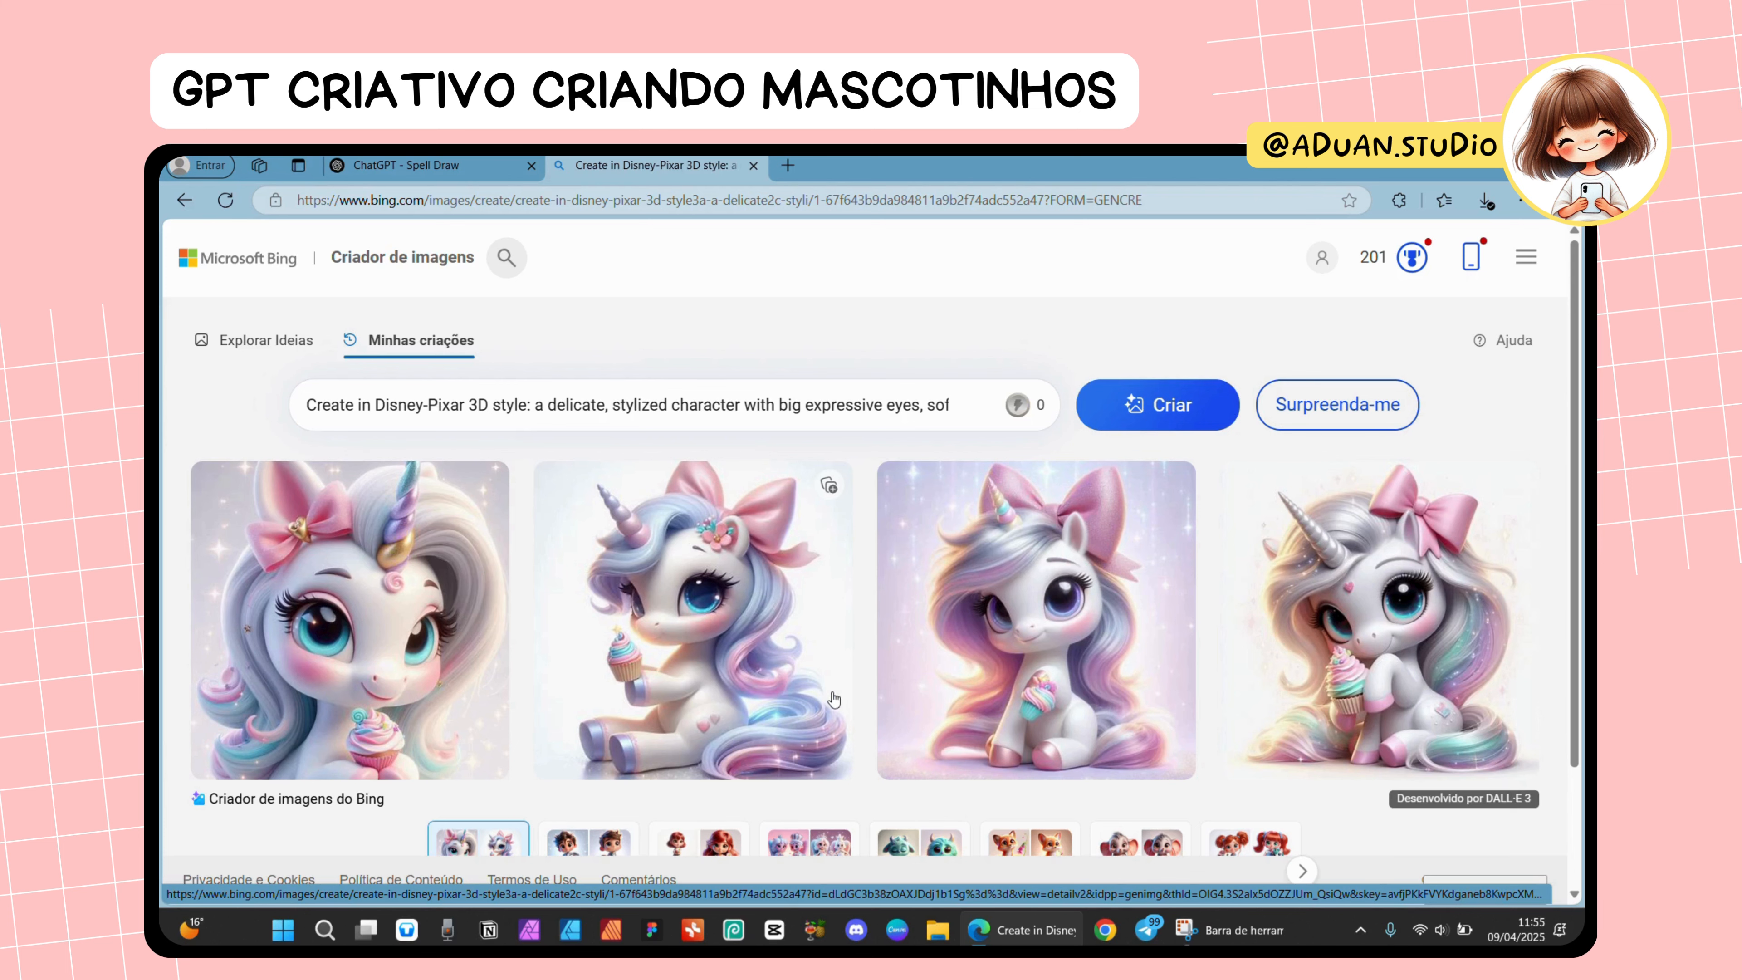
click(483, 166)
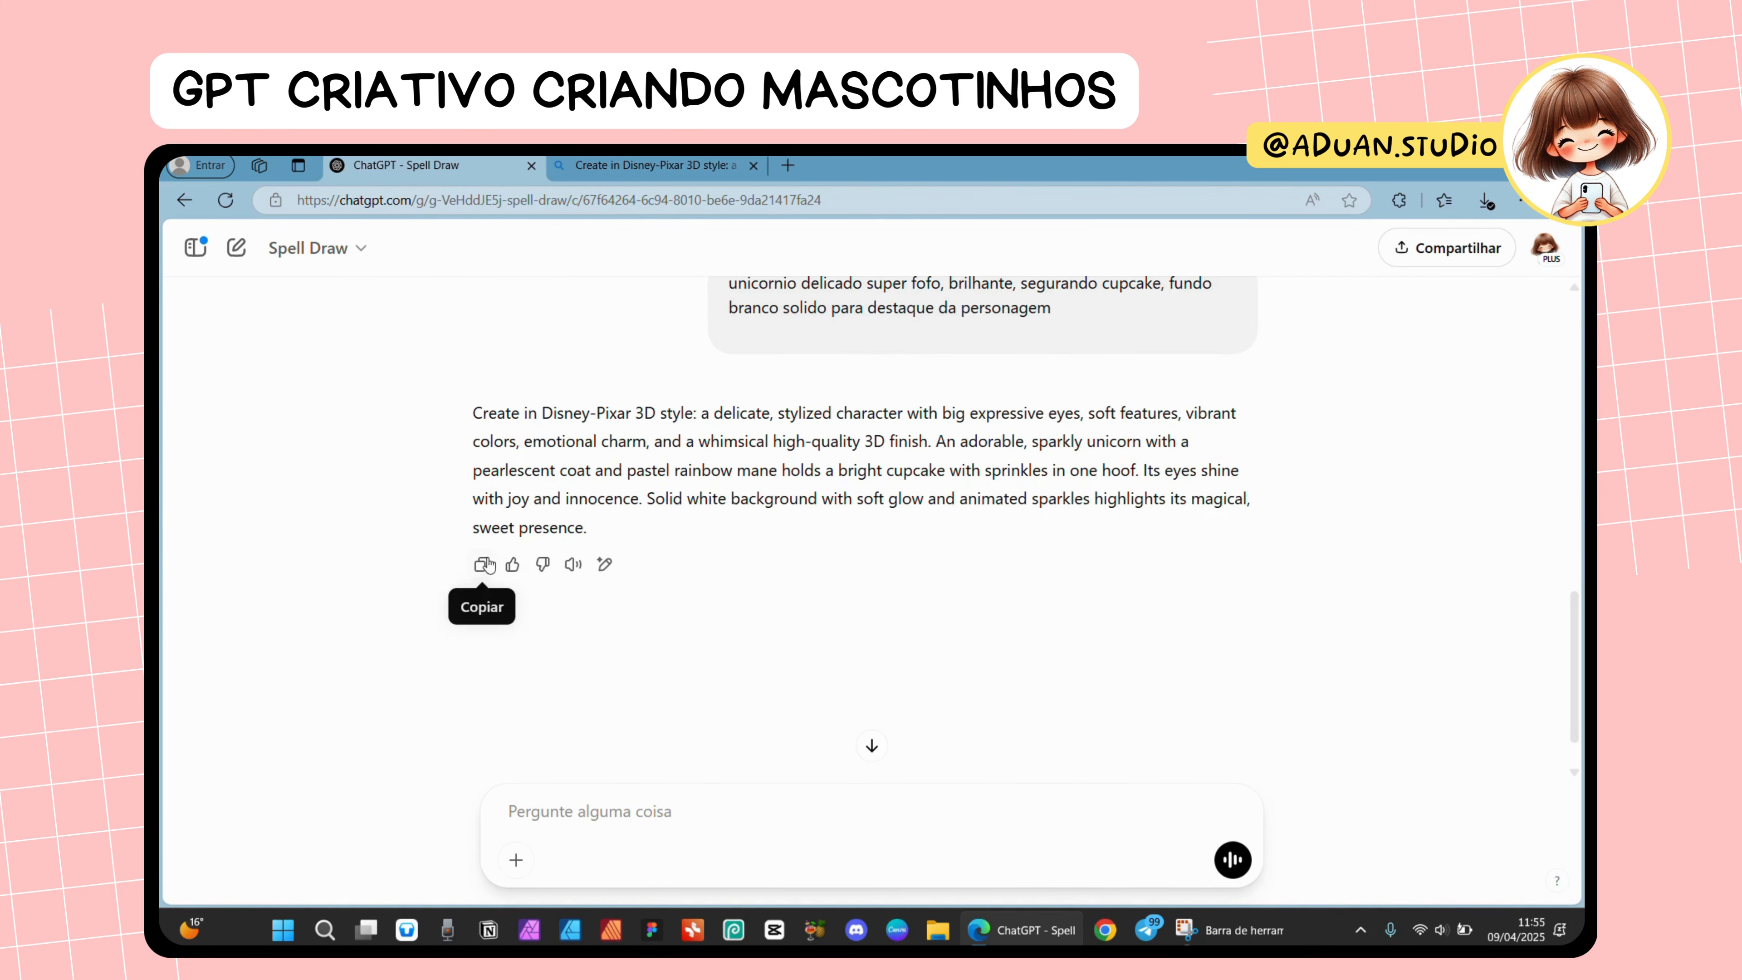
- Copy the generated cupcake unicorn prompt and try to create images from it in Bing Image Creator, replacing the previous prompt
click(484, 564)
click(645, 165)
click(977, 405)
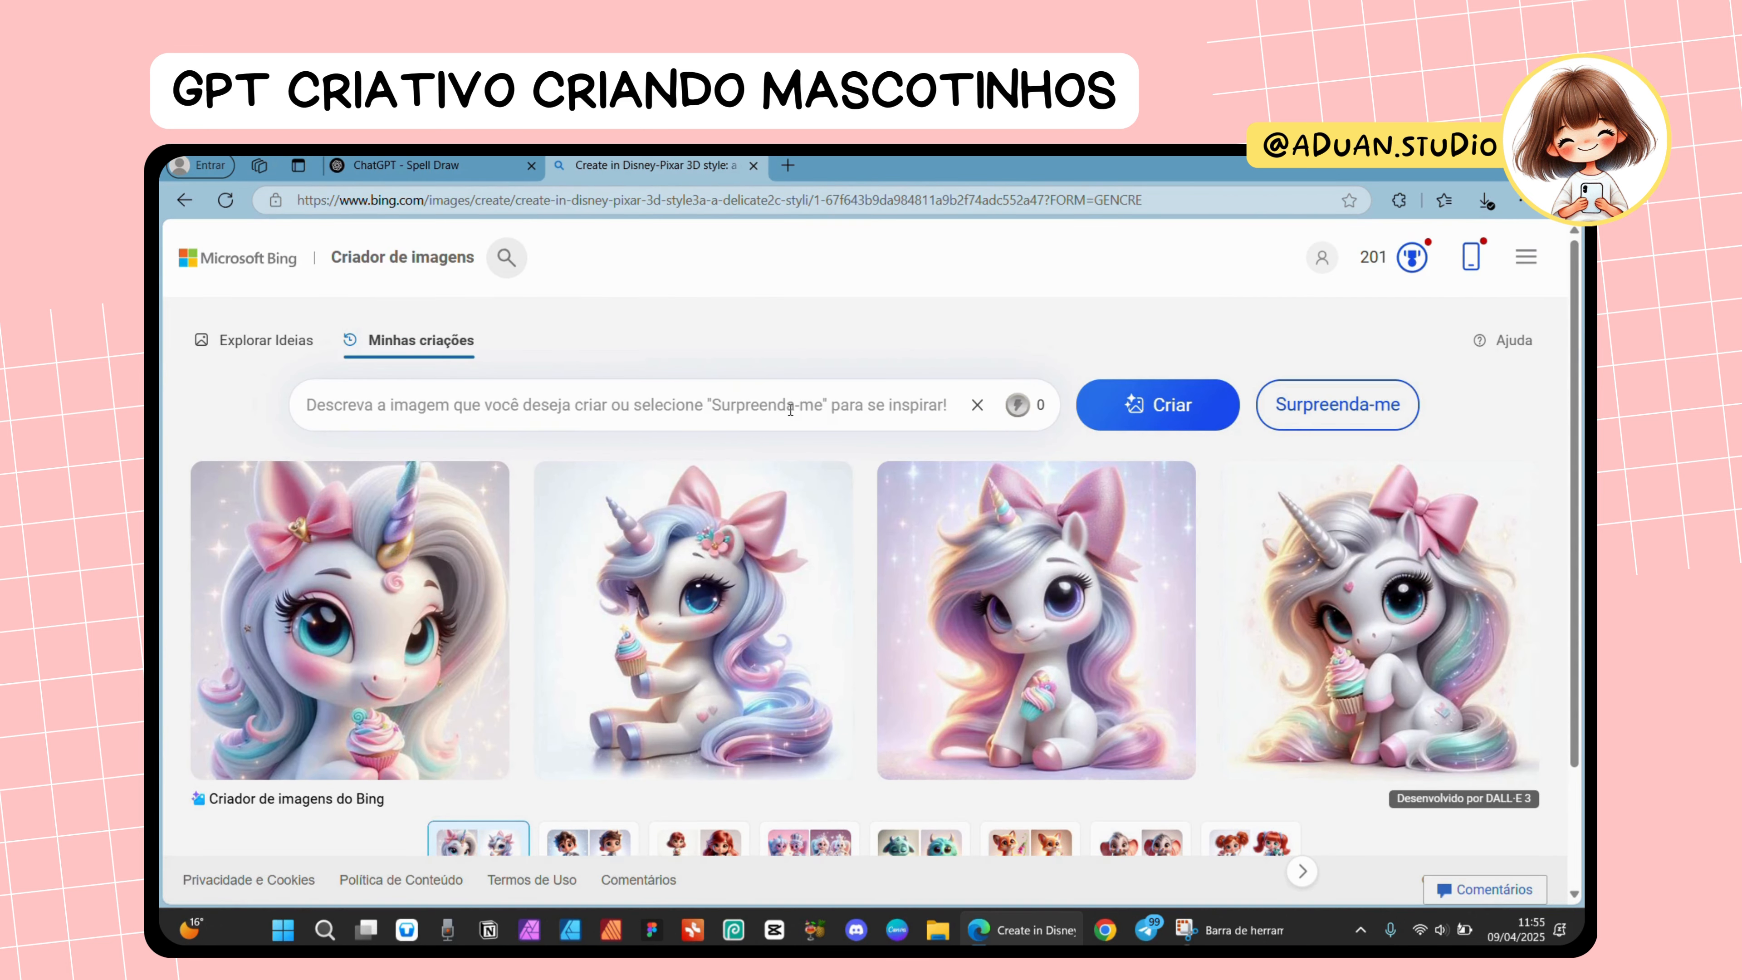
key(ctrl+v)
click(1157, 405)
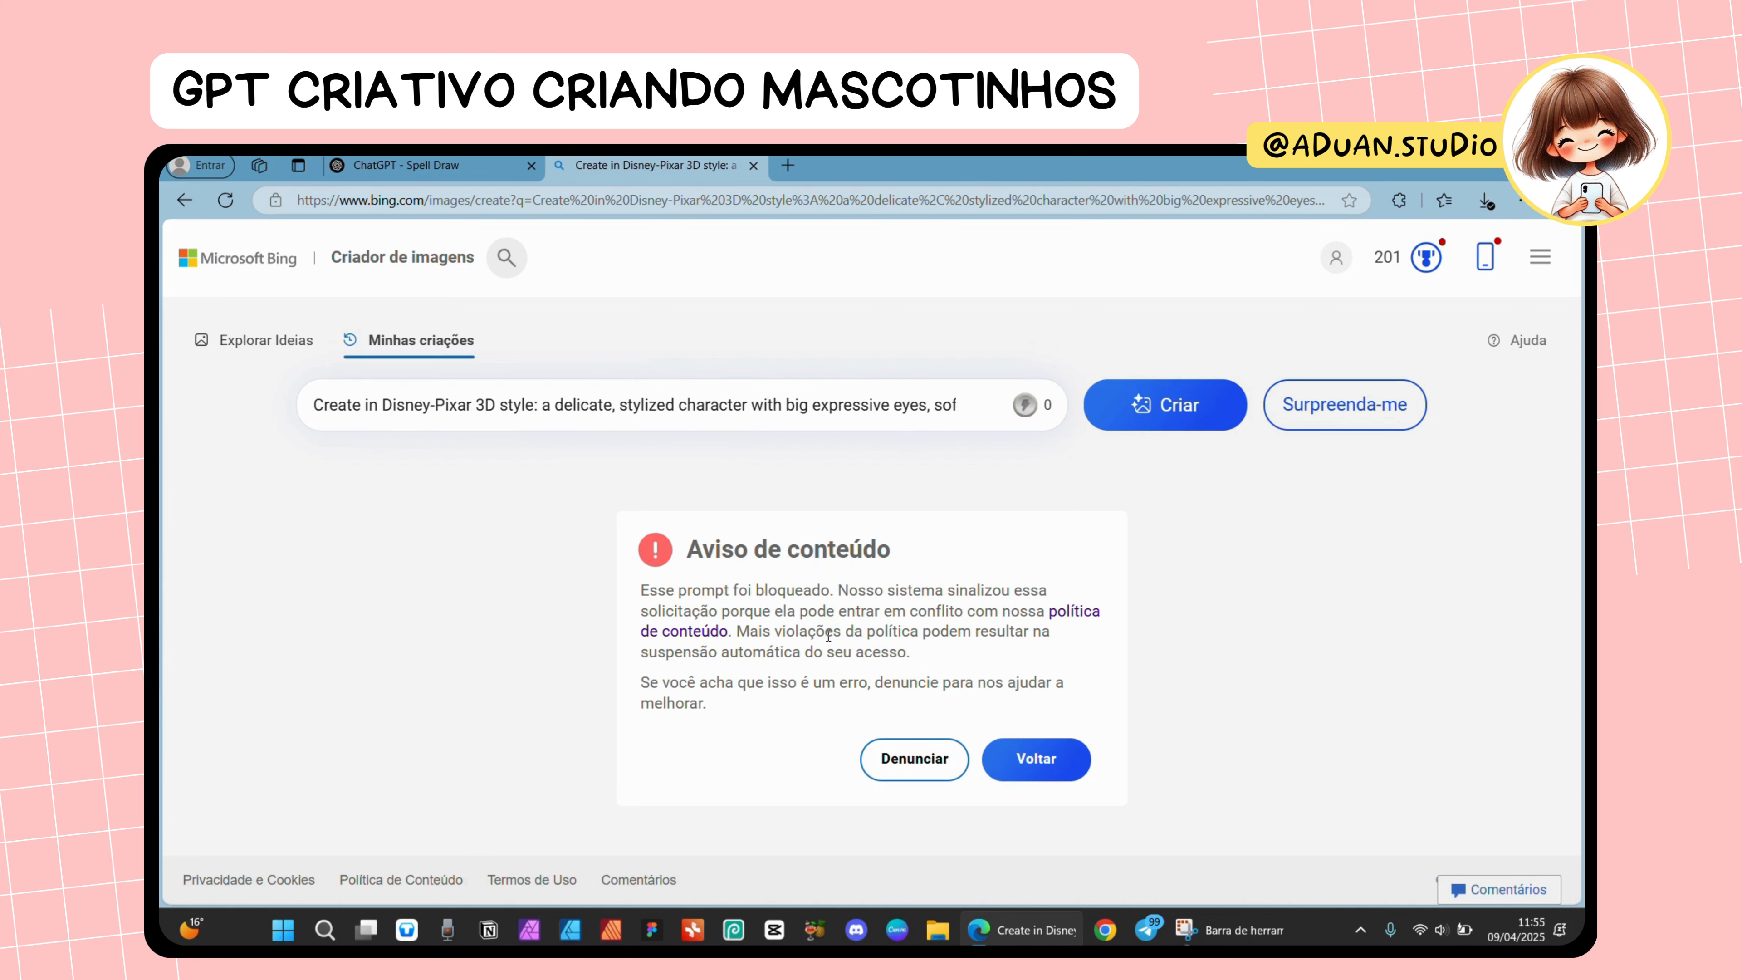
- Return to the Spell Draw chat and resend the cupcake unicorn message with its wording unchanged to generate another prompt
click(453, 167)
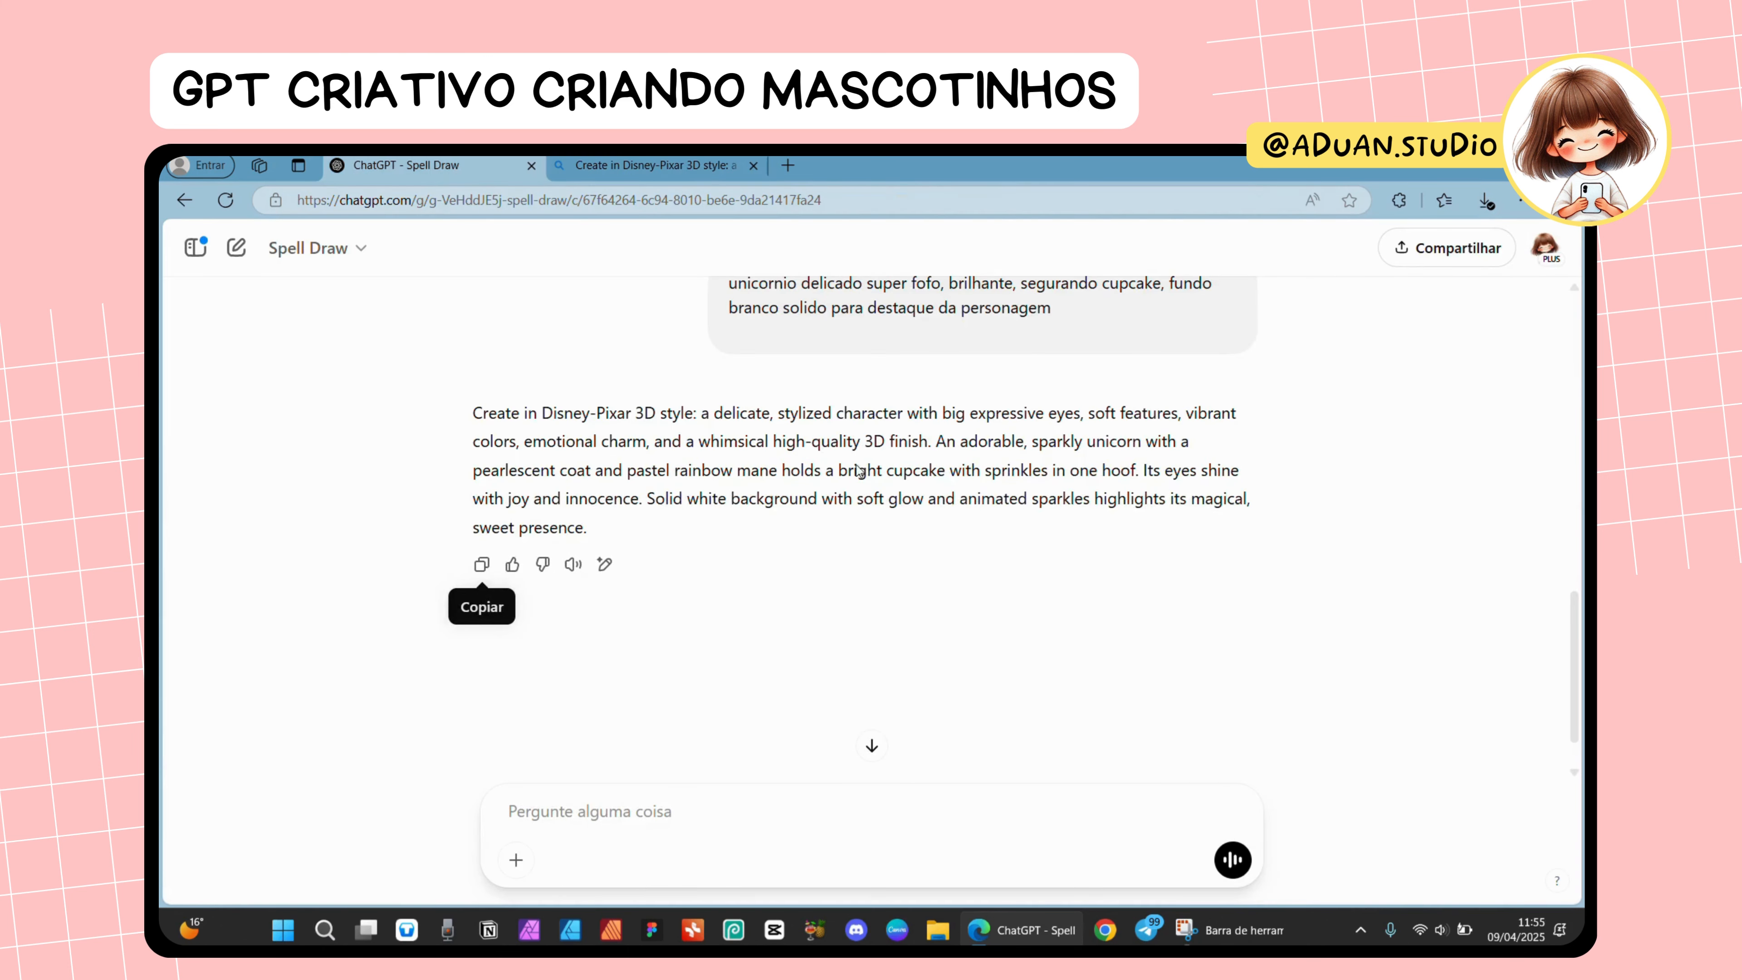
scroll(904, 528, up, 1)
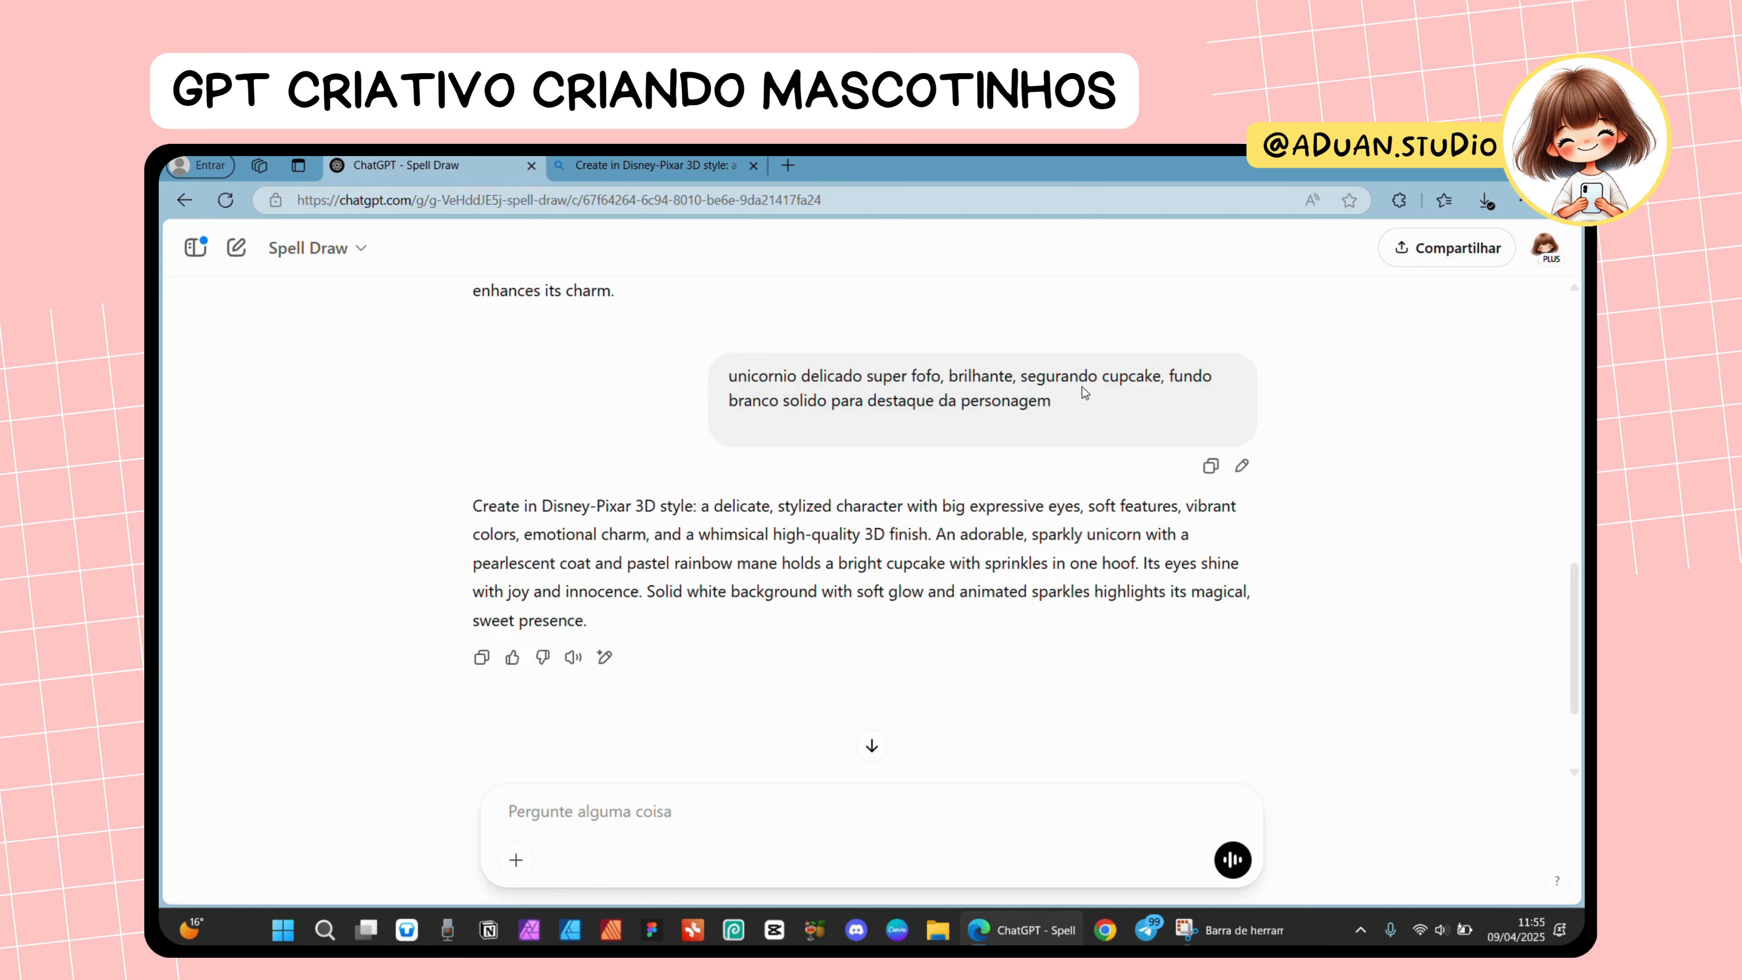
double_click(1074, 377)
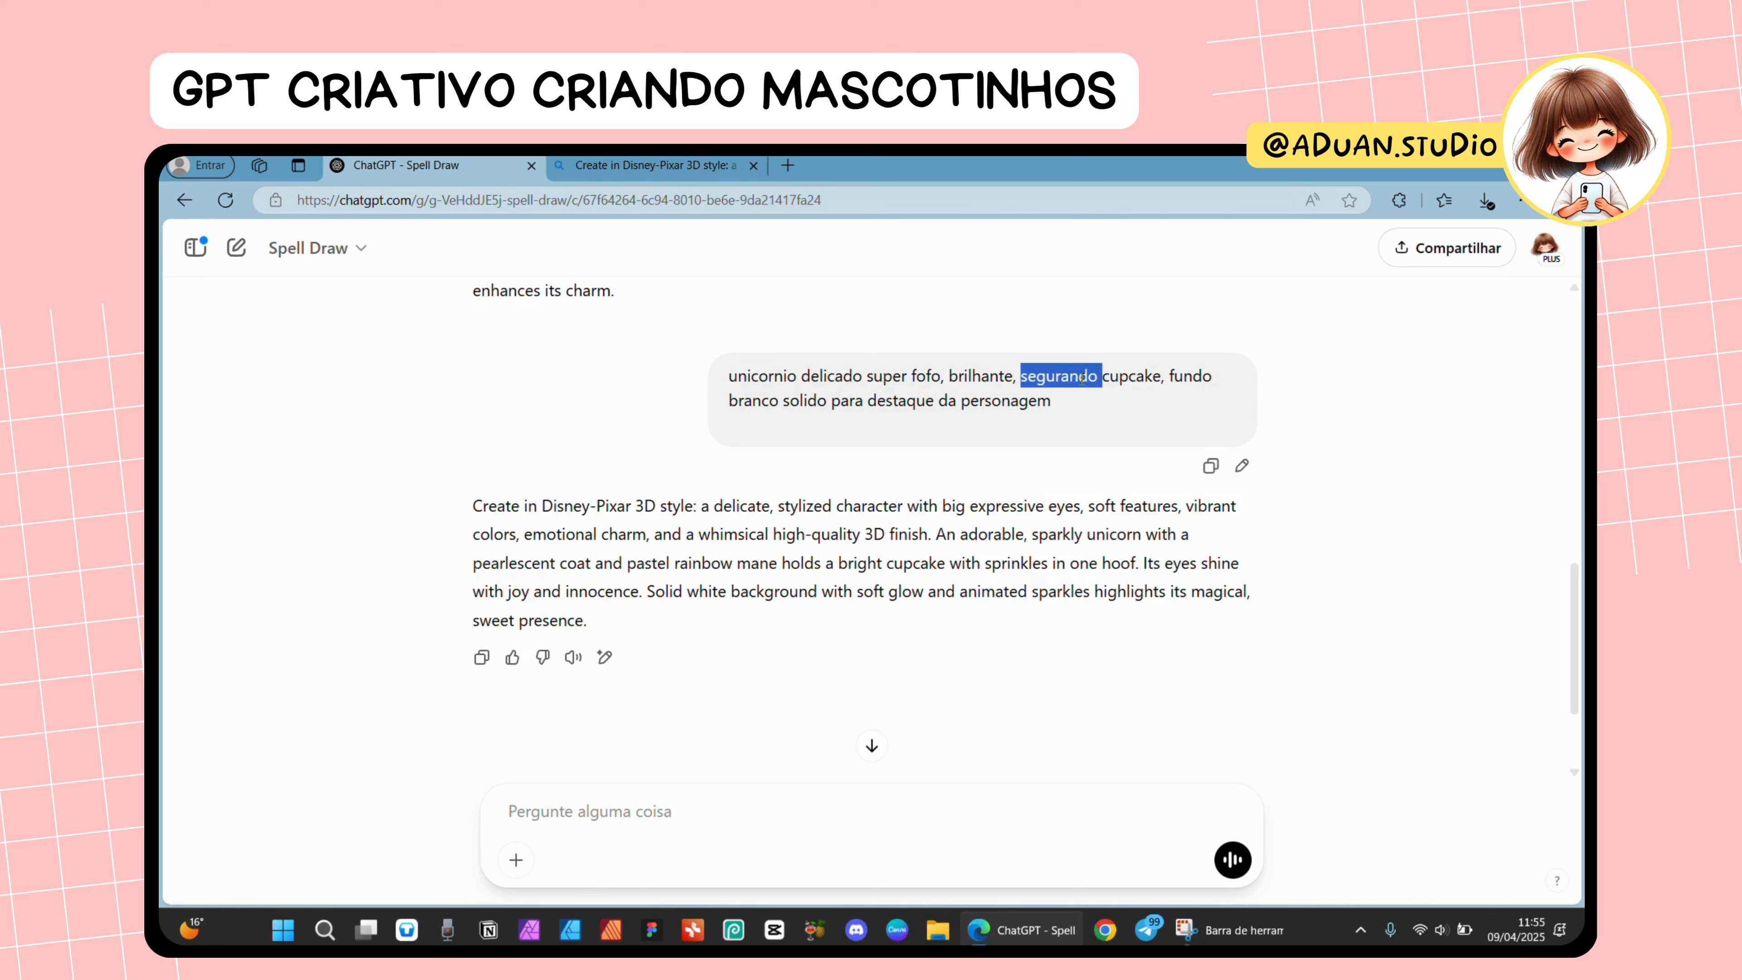
click(799, 588)
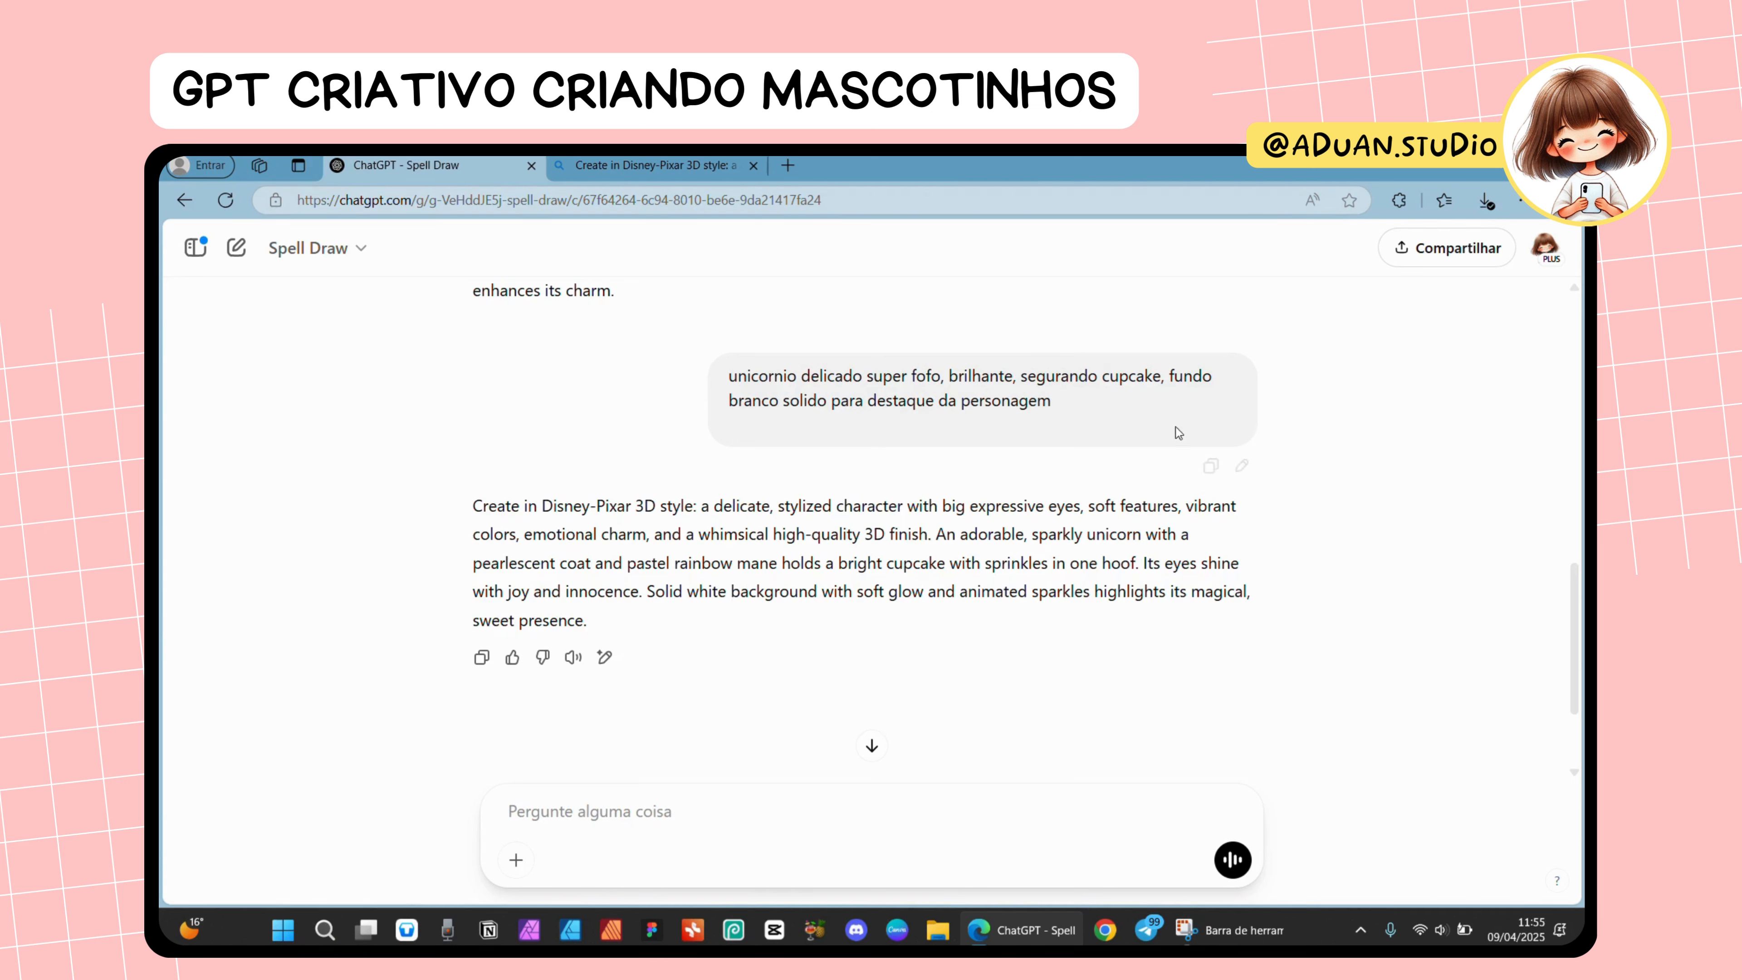
click(1241, 465)
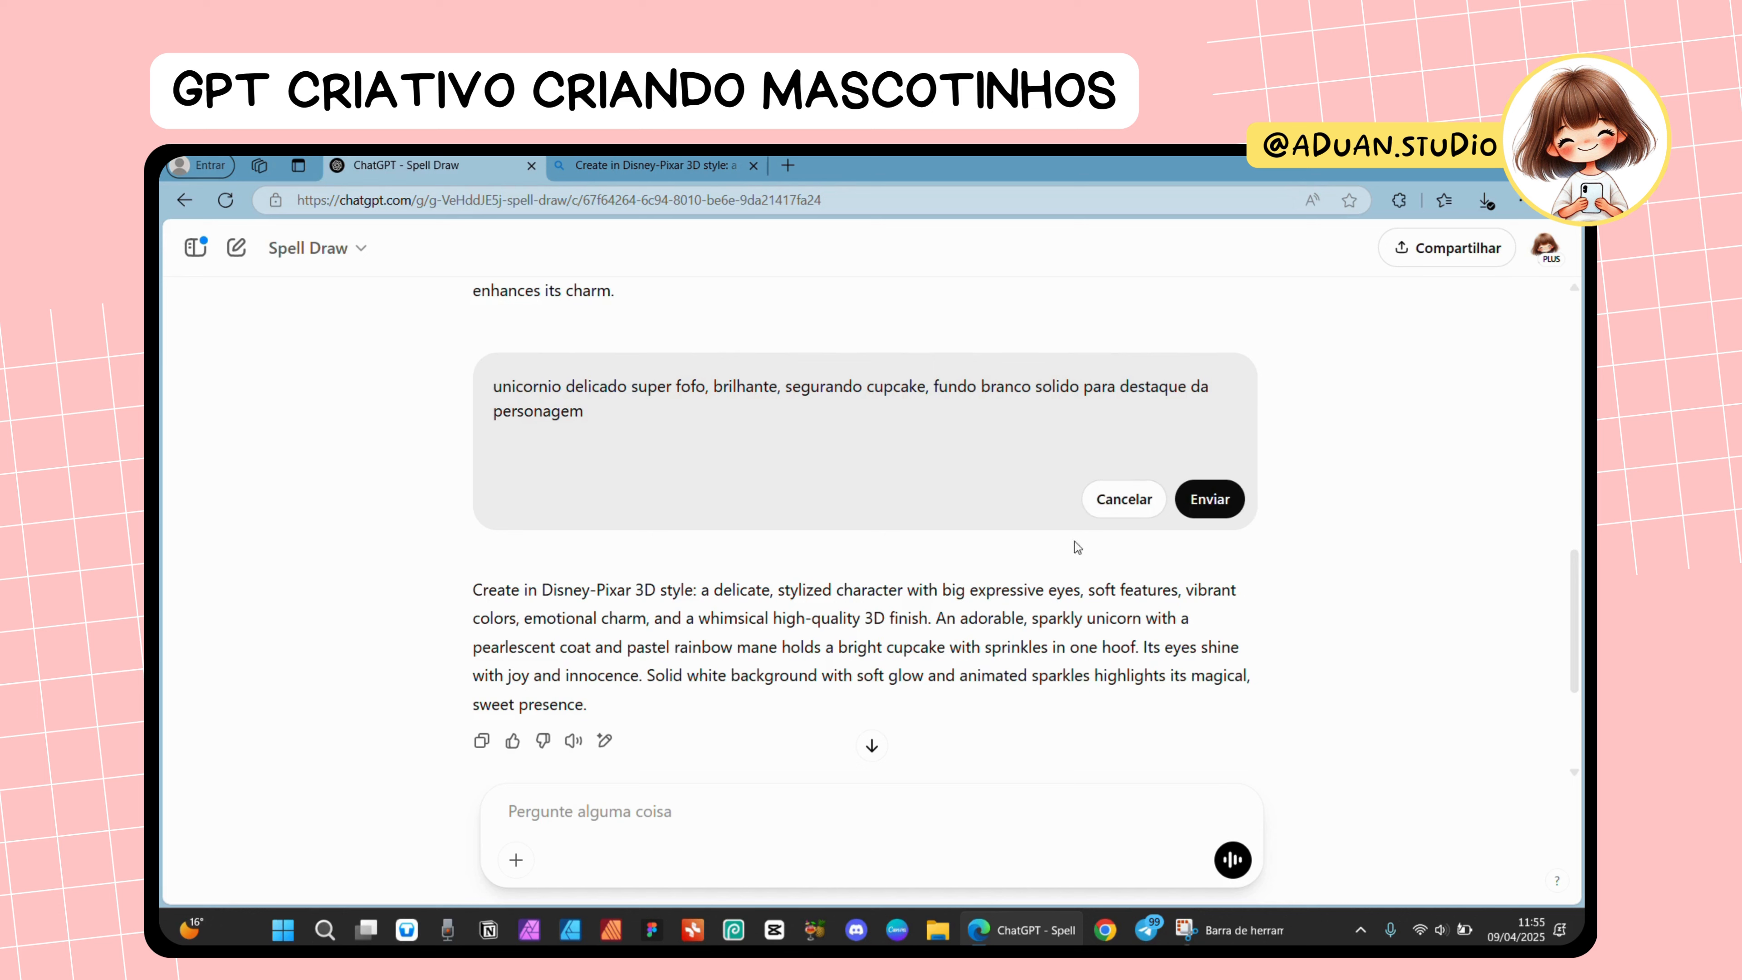
click(1209, 499)
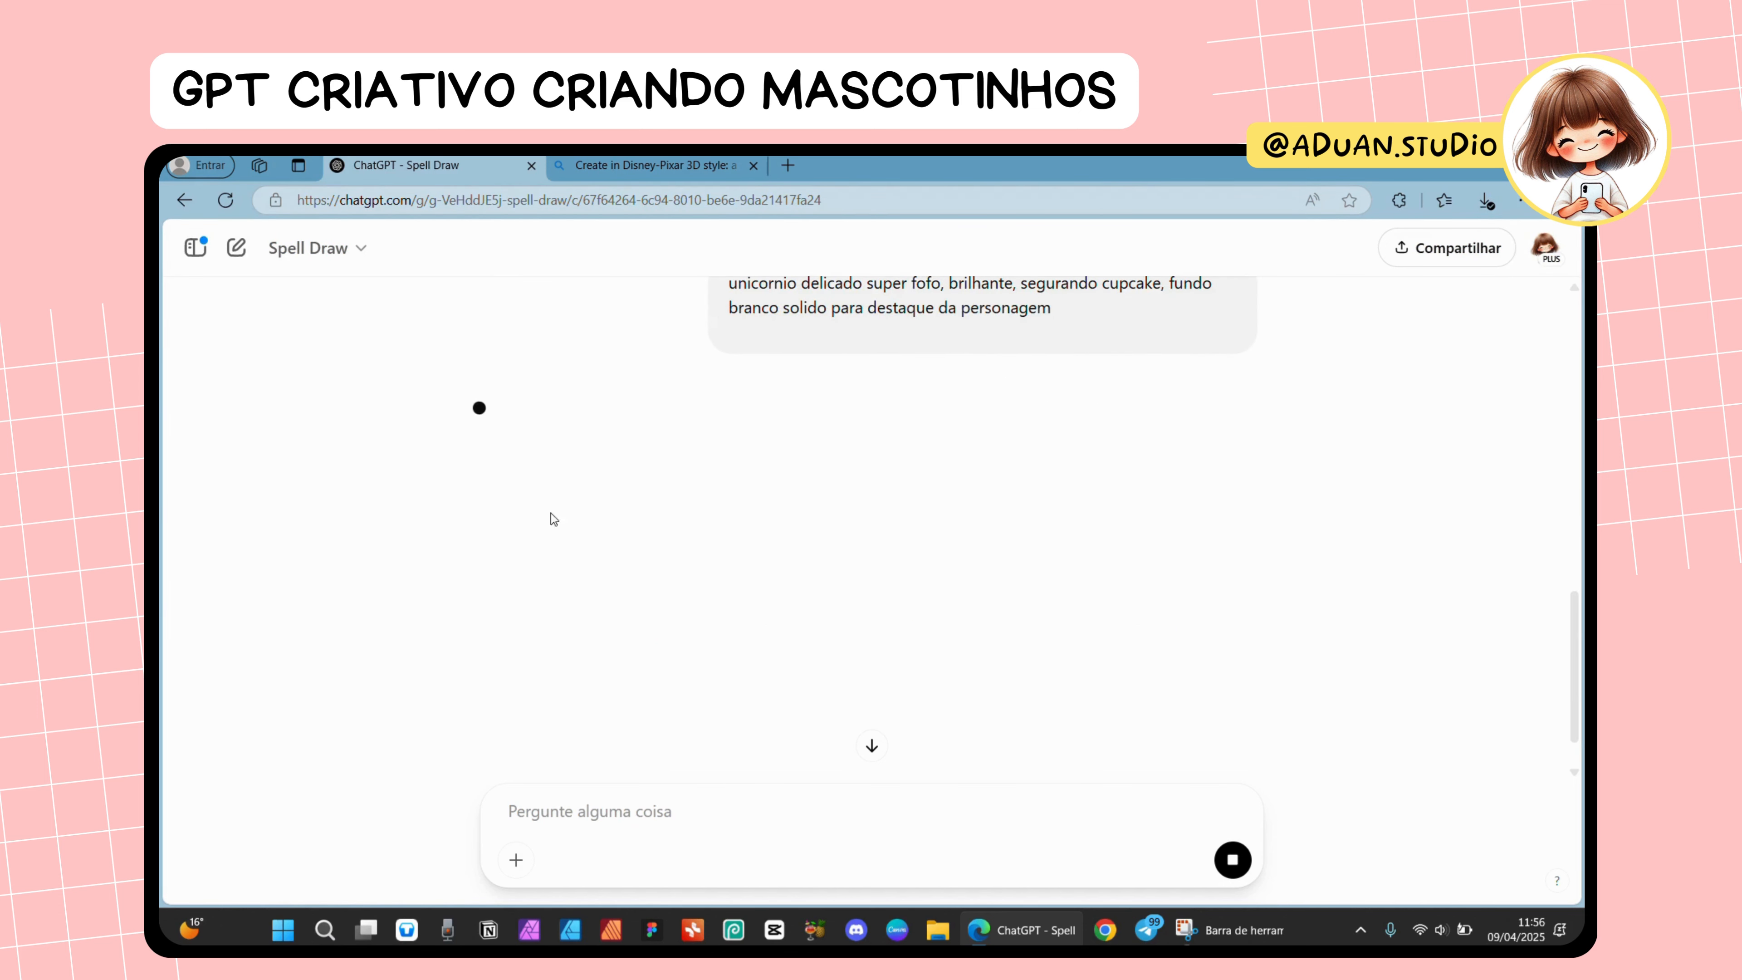
- Copy the regenerated cupcake unicorn prompt and try to create images from it in Bing Image Creator in place of the old prompt
scroll(919, 404, up, 1)
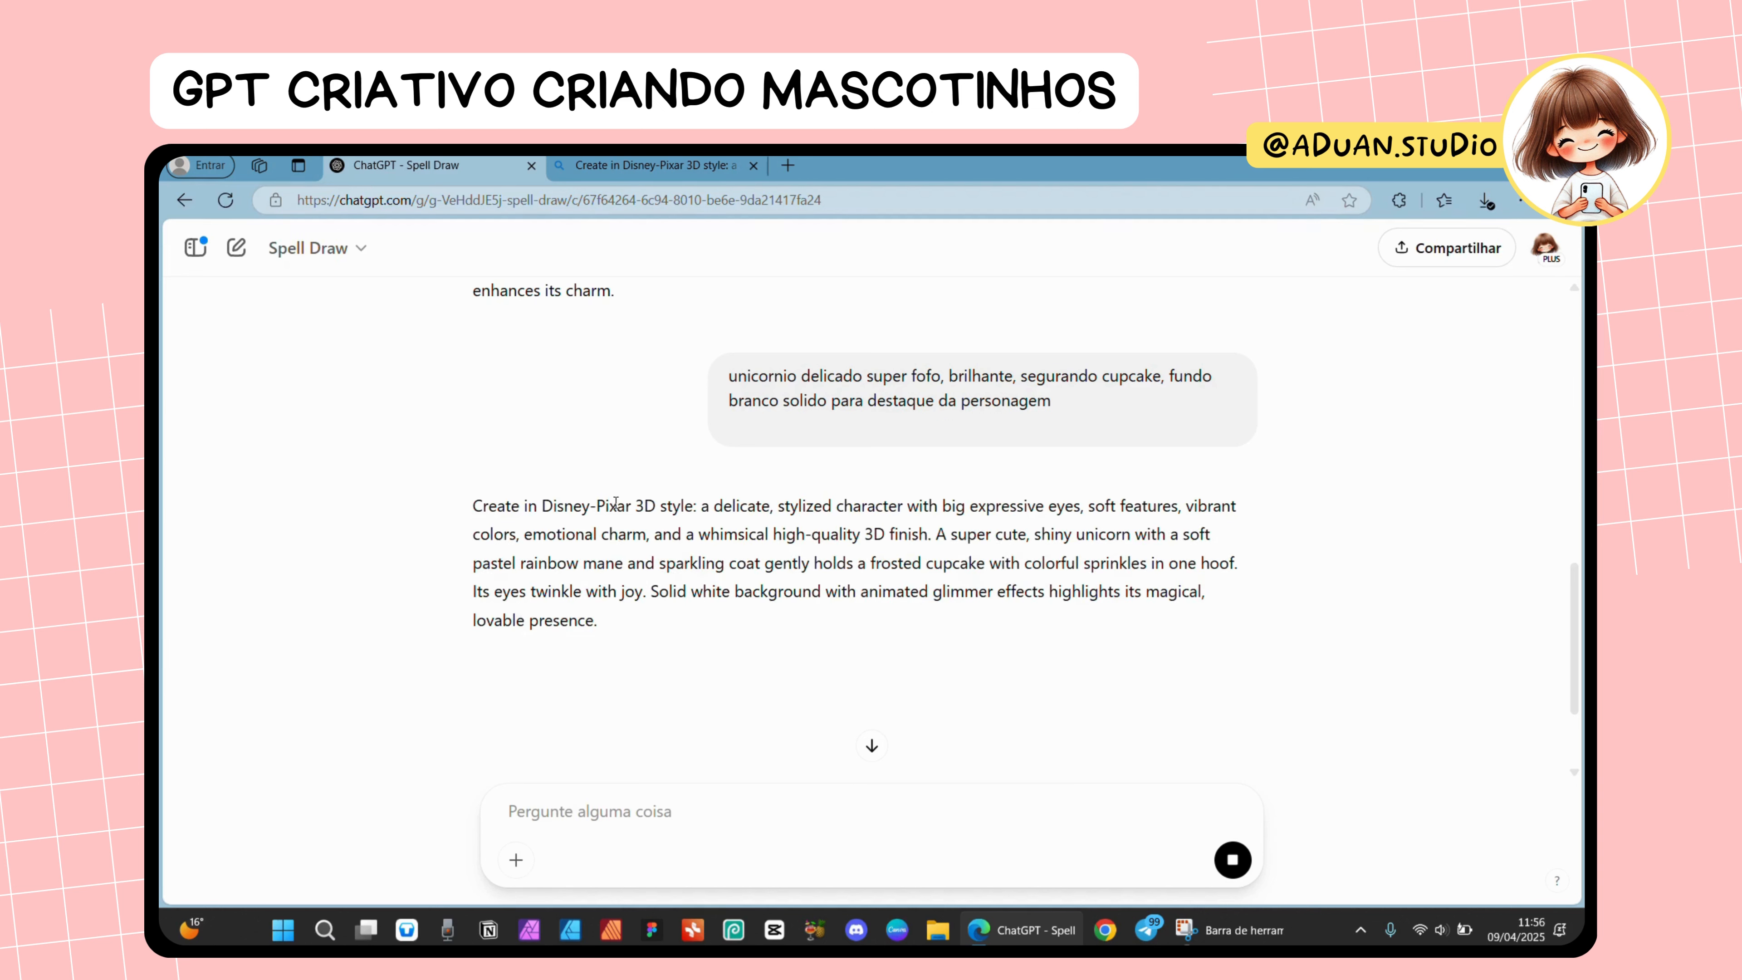
triple_click(648, 534)
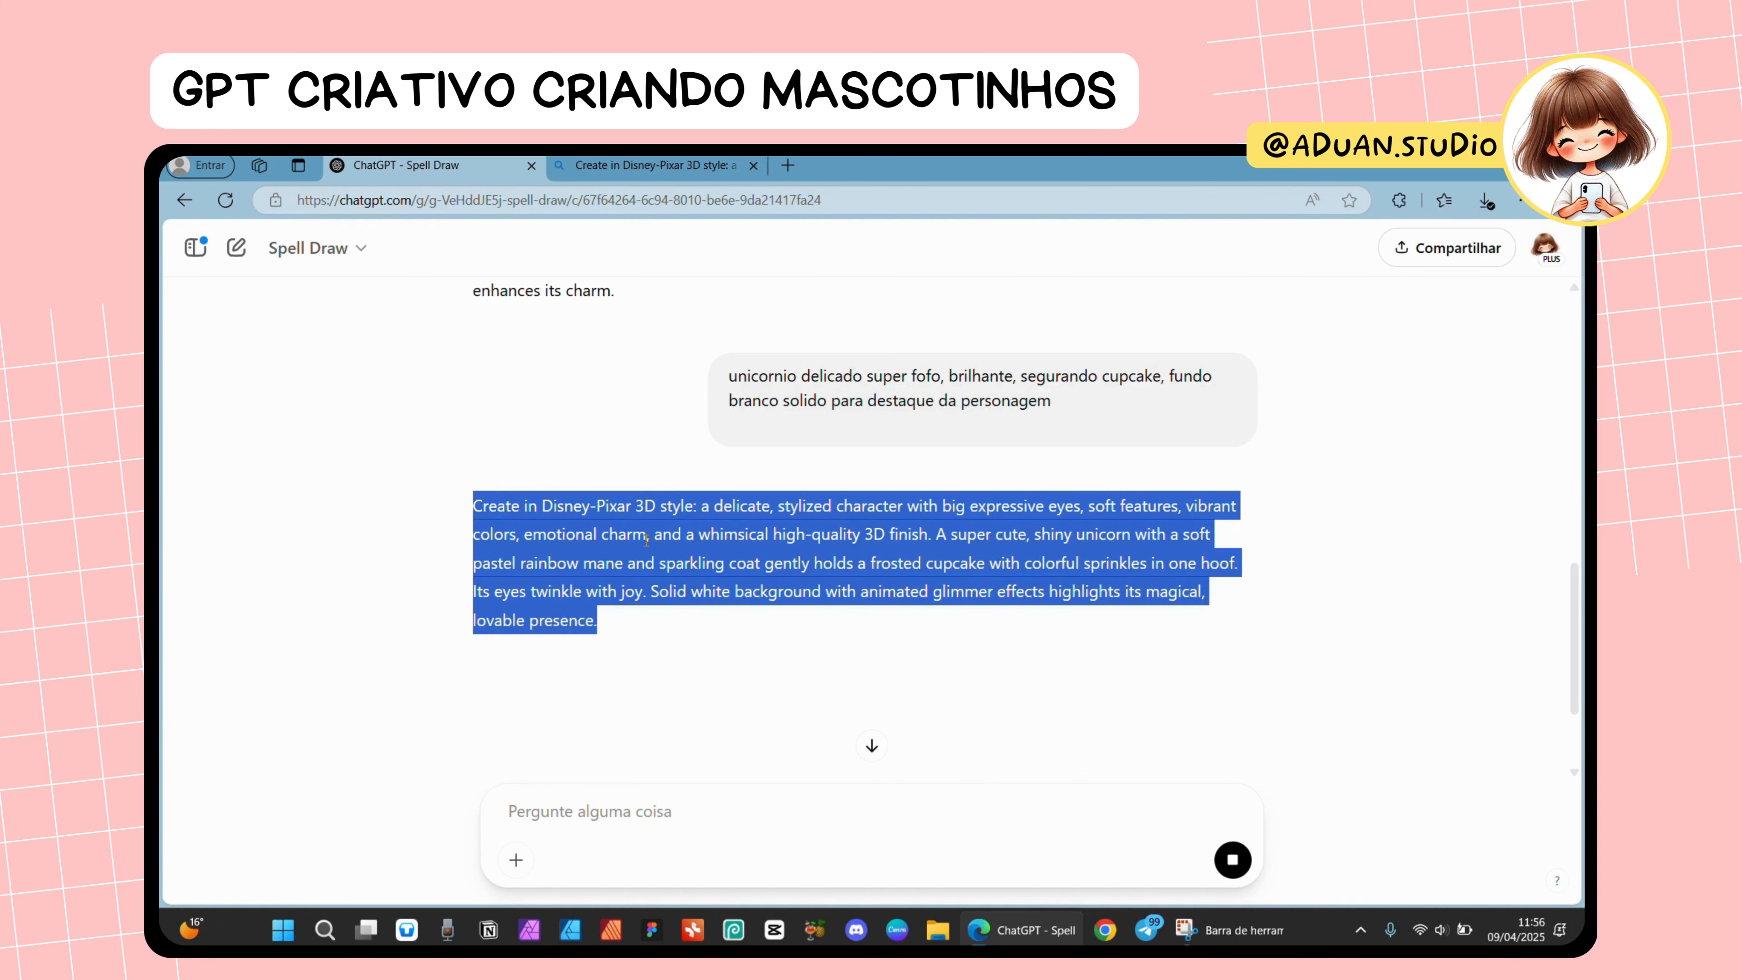
click(647, 173)
click(984, 405)
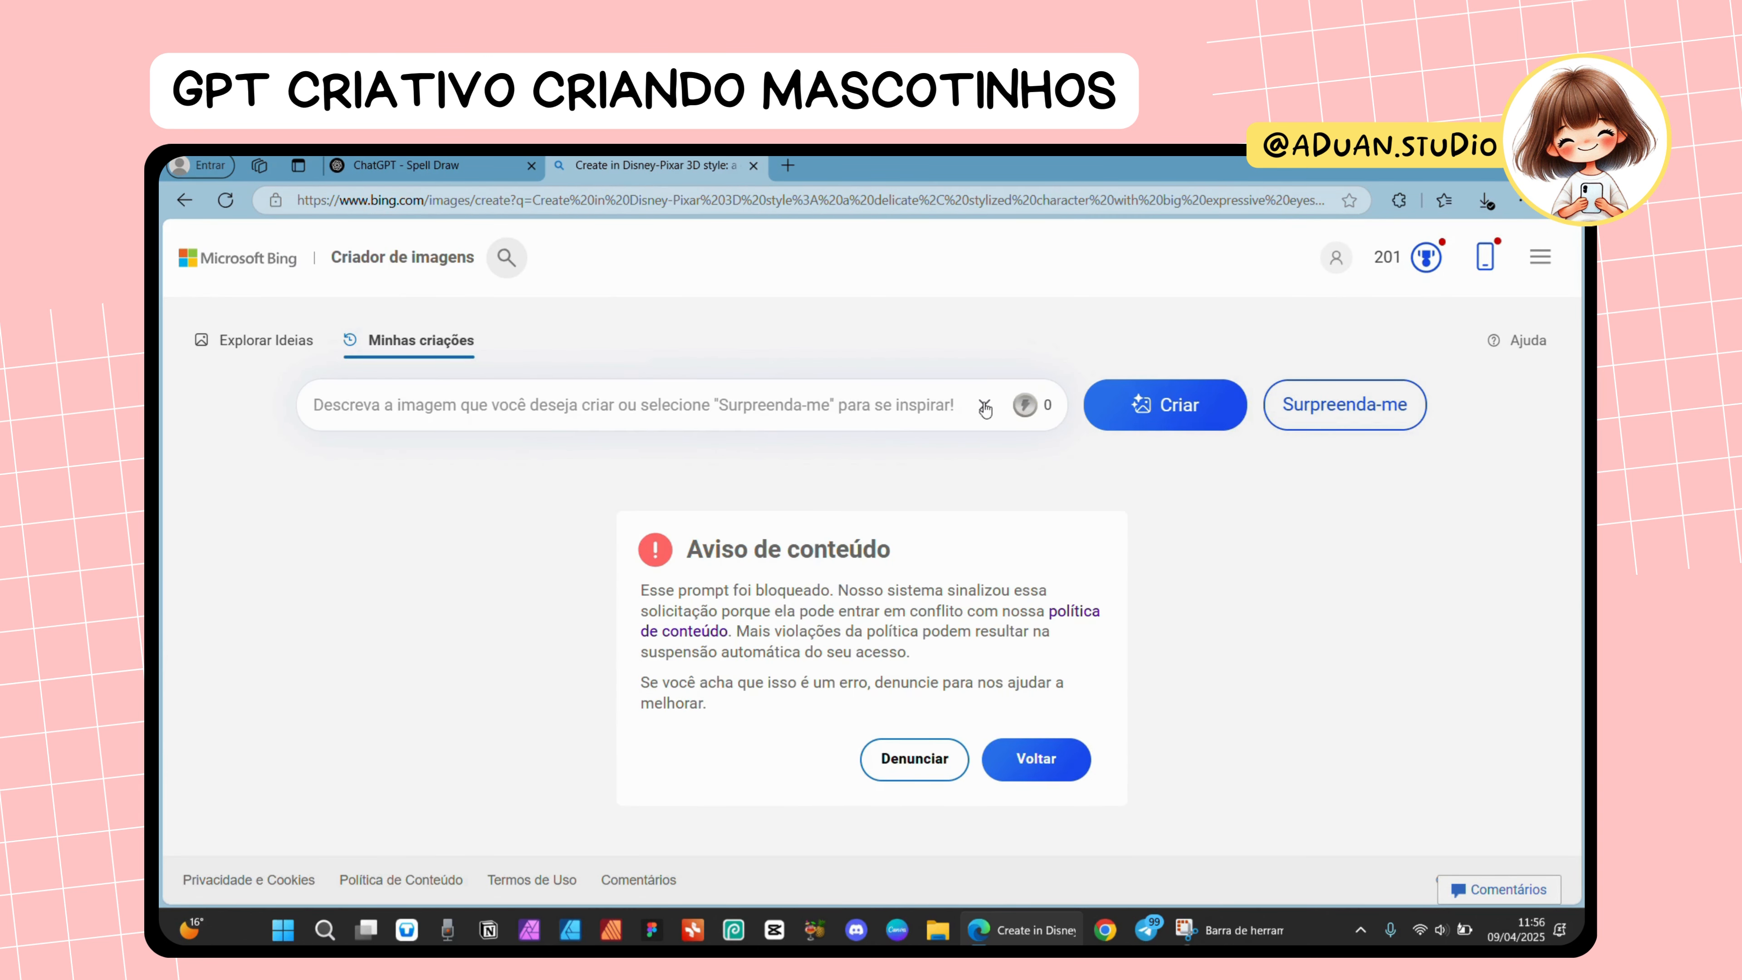
key(ctrl+v)
click(1149, 415)
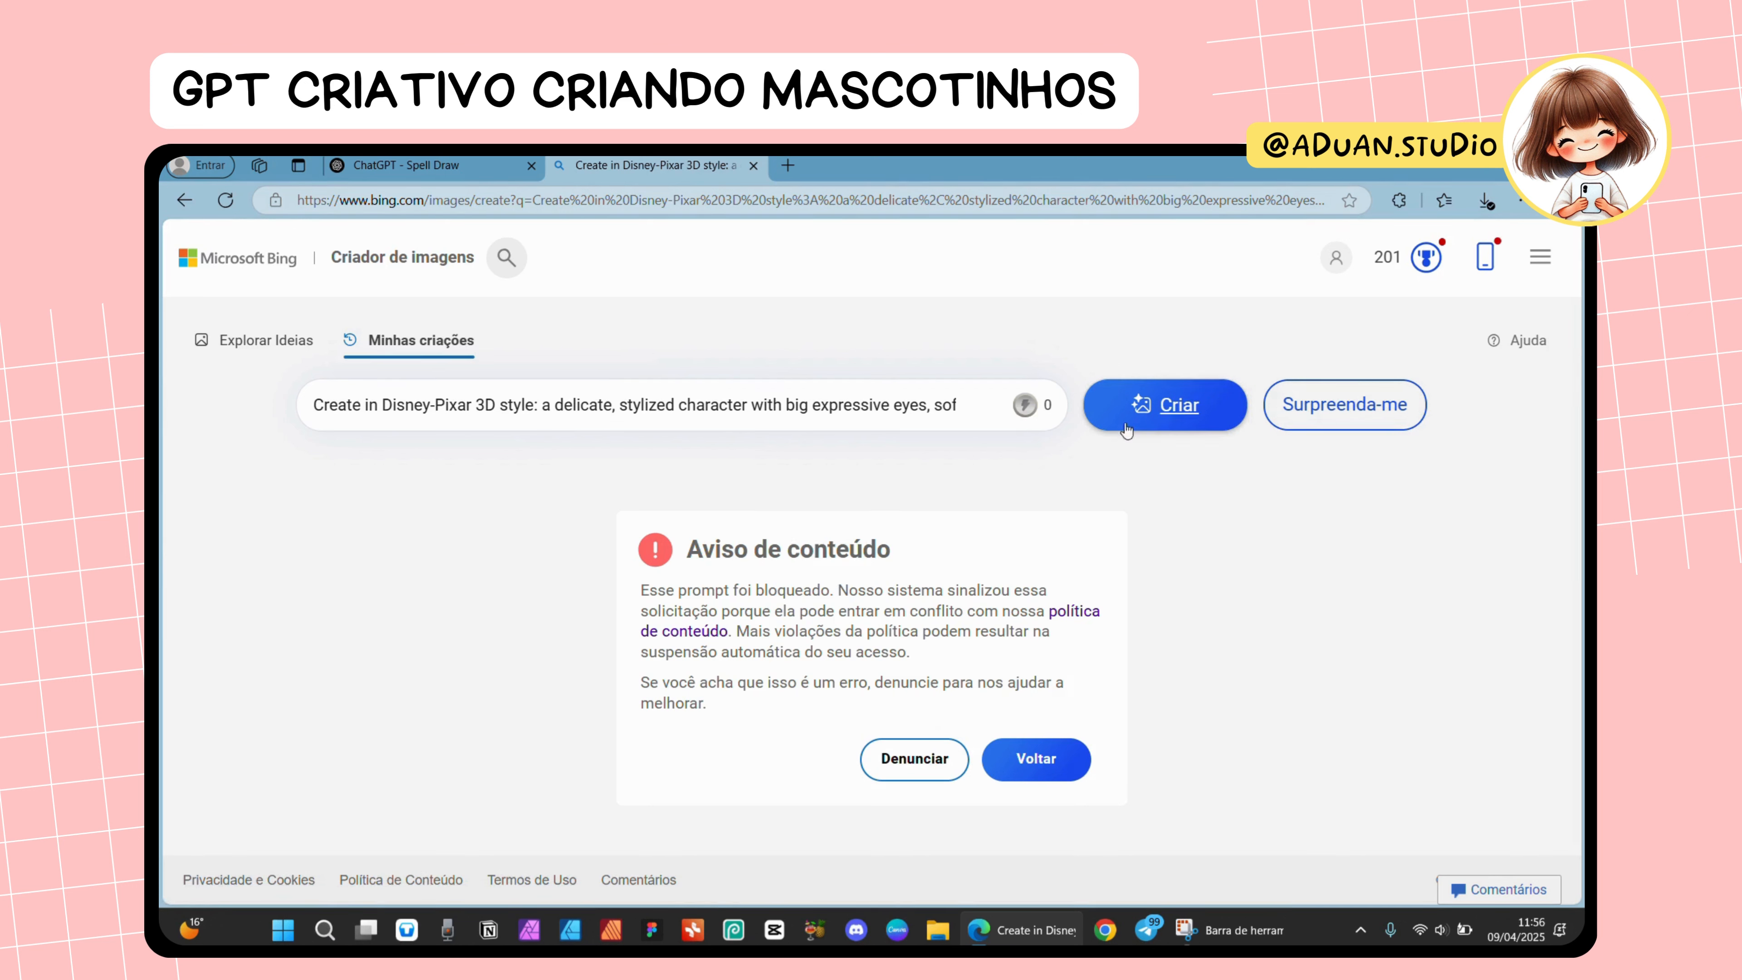
click(1180, 405)
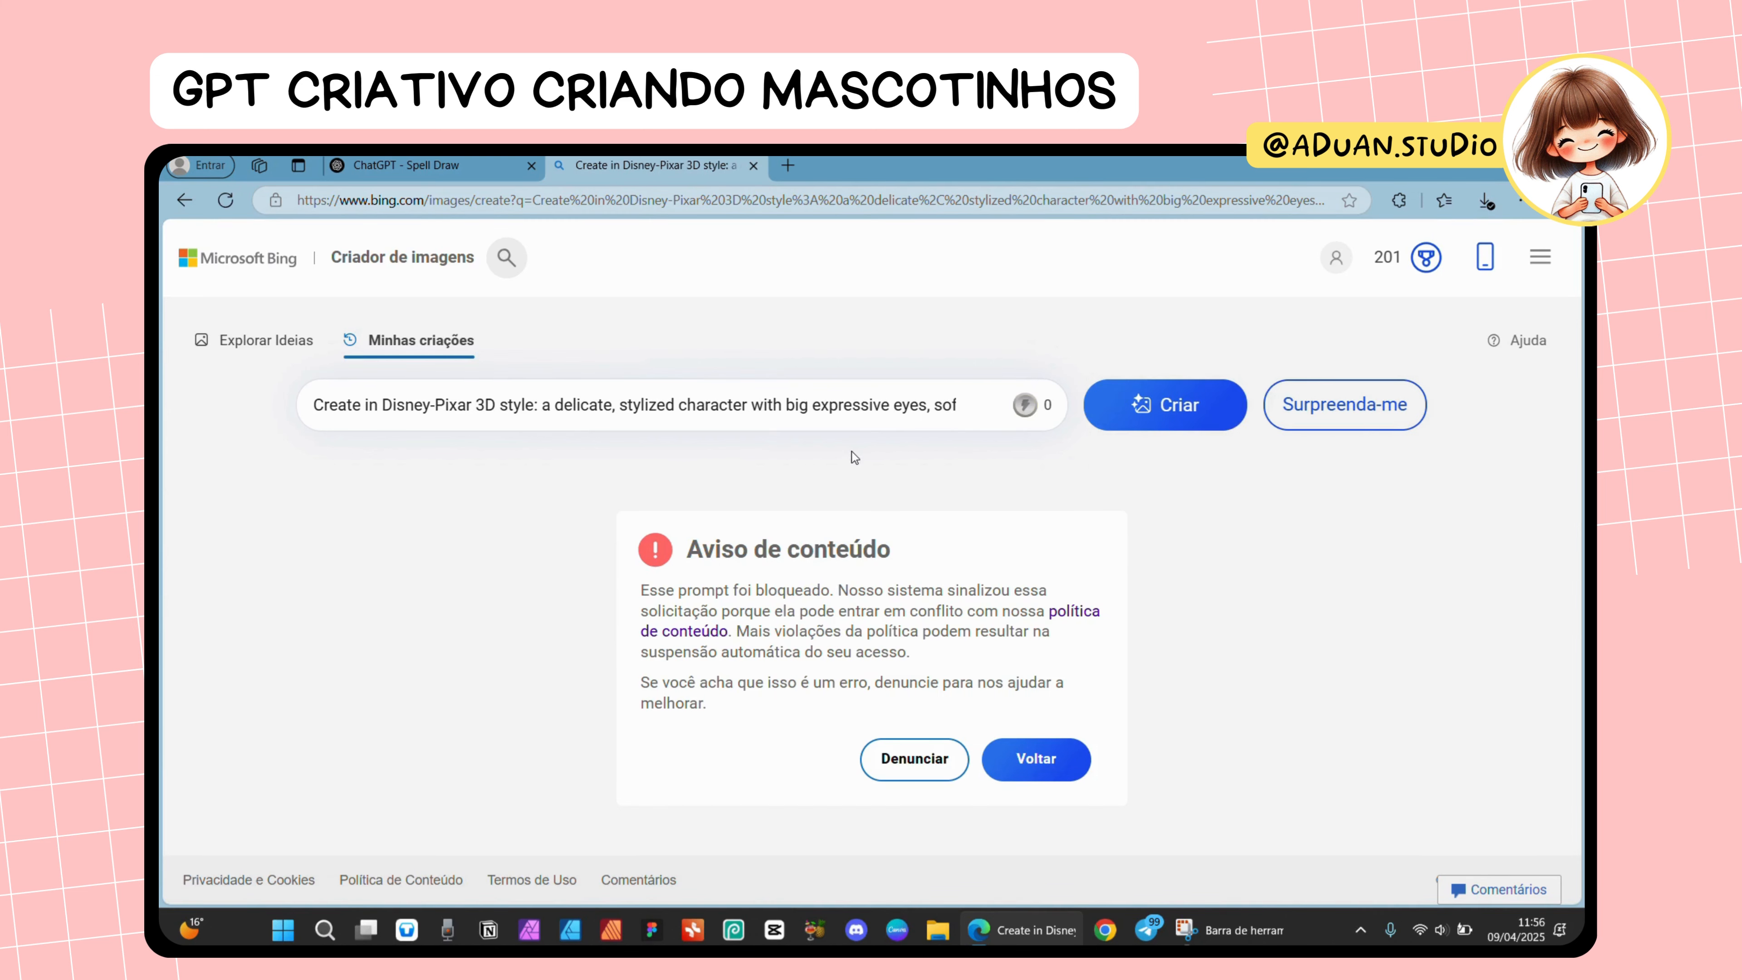
- Dismiss the content warning, copy the same unicorn prompt again from Spell Draw and retry creating images in Bing Image Creator
click(1035, 759)
click(447, 167)
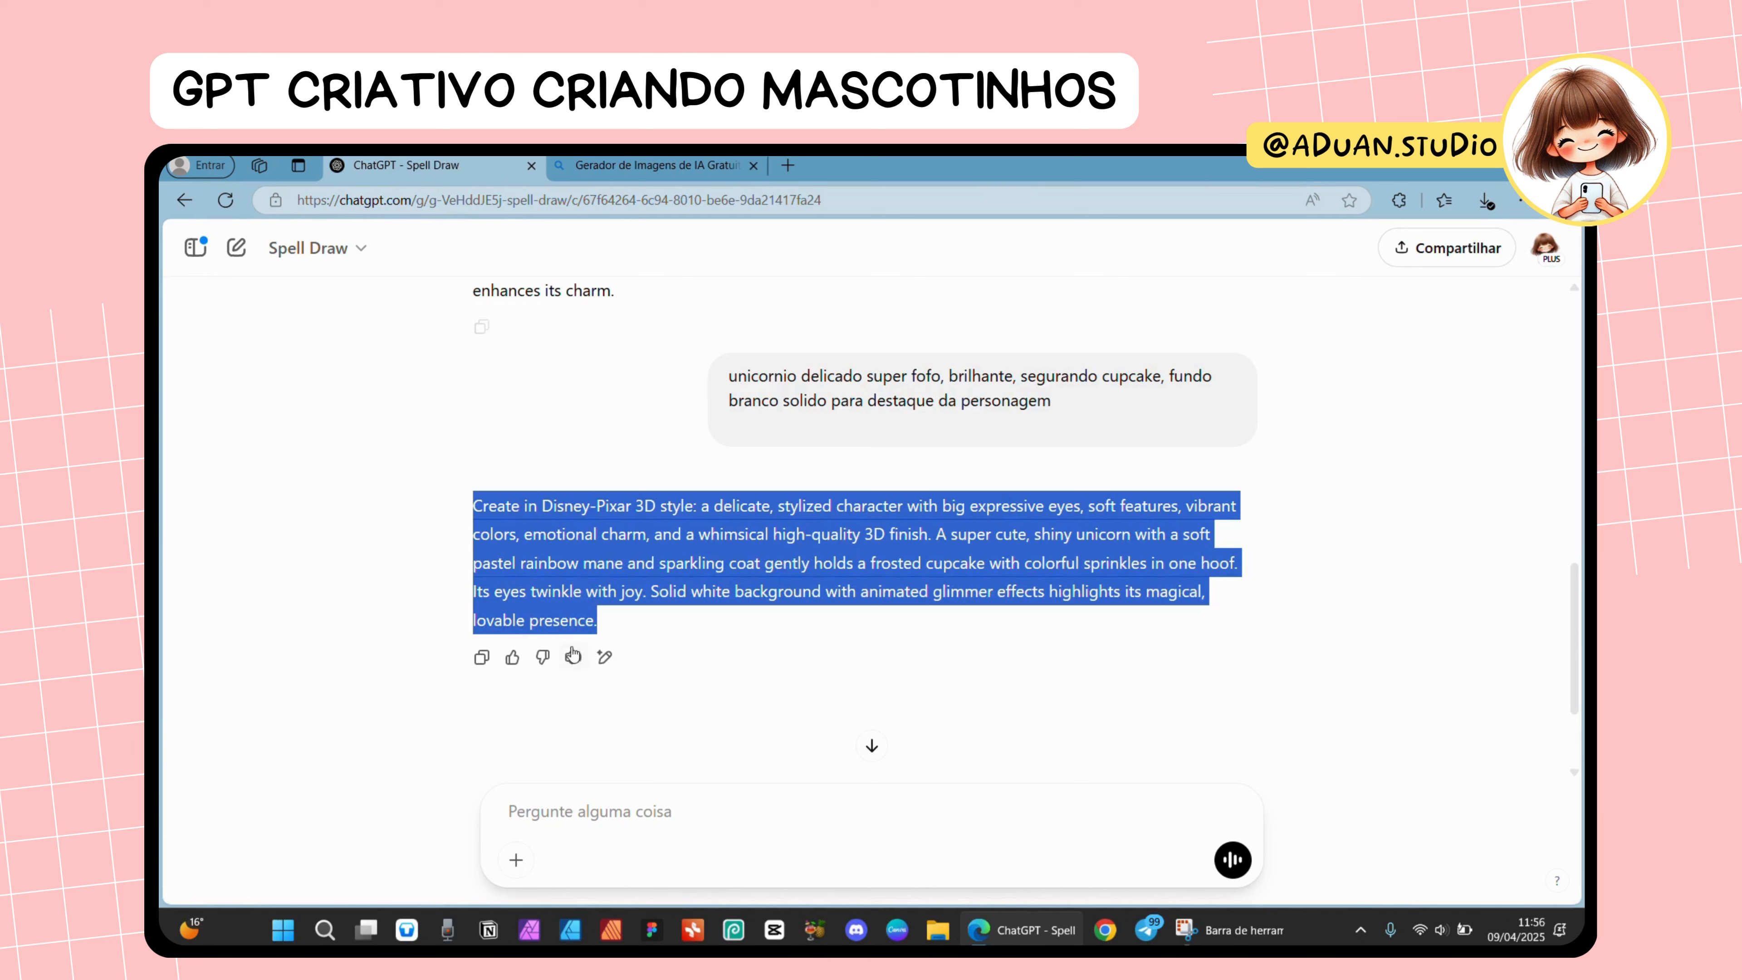
click(487, 657)
click(632, 168)
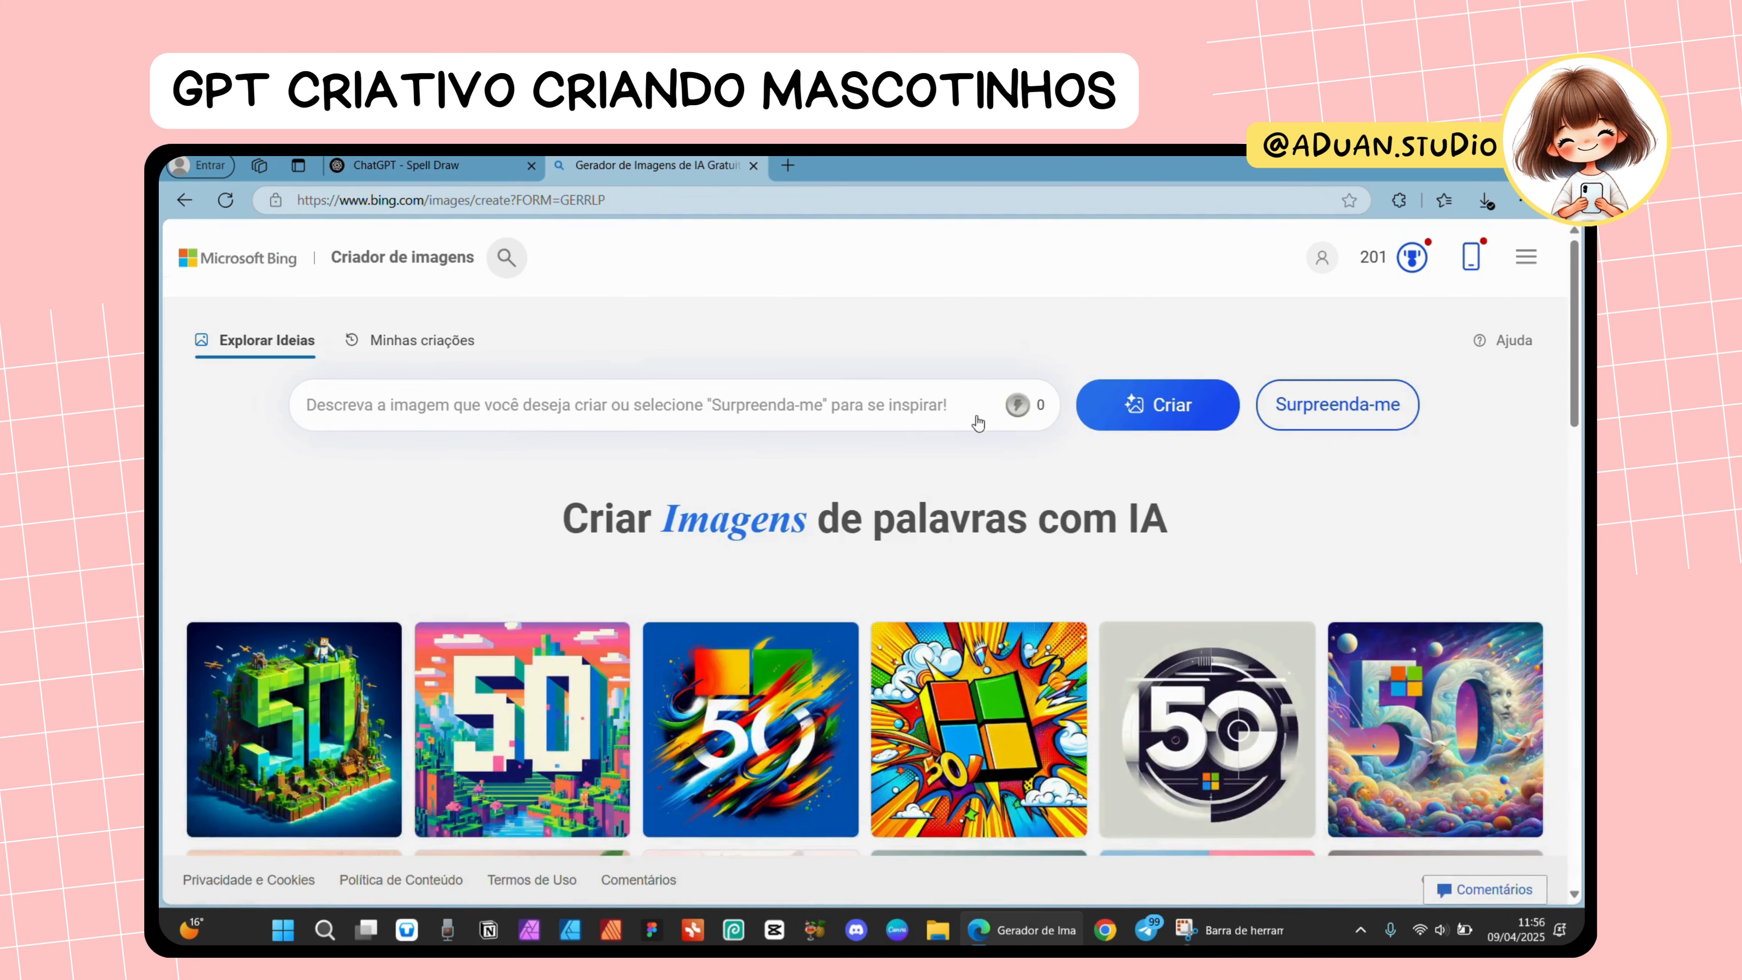
key(ctrl+v)
click(1139, 412)
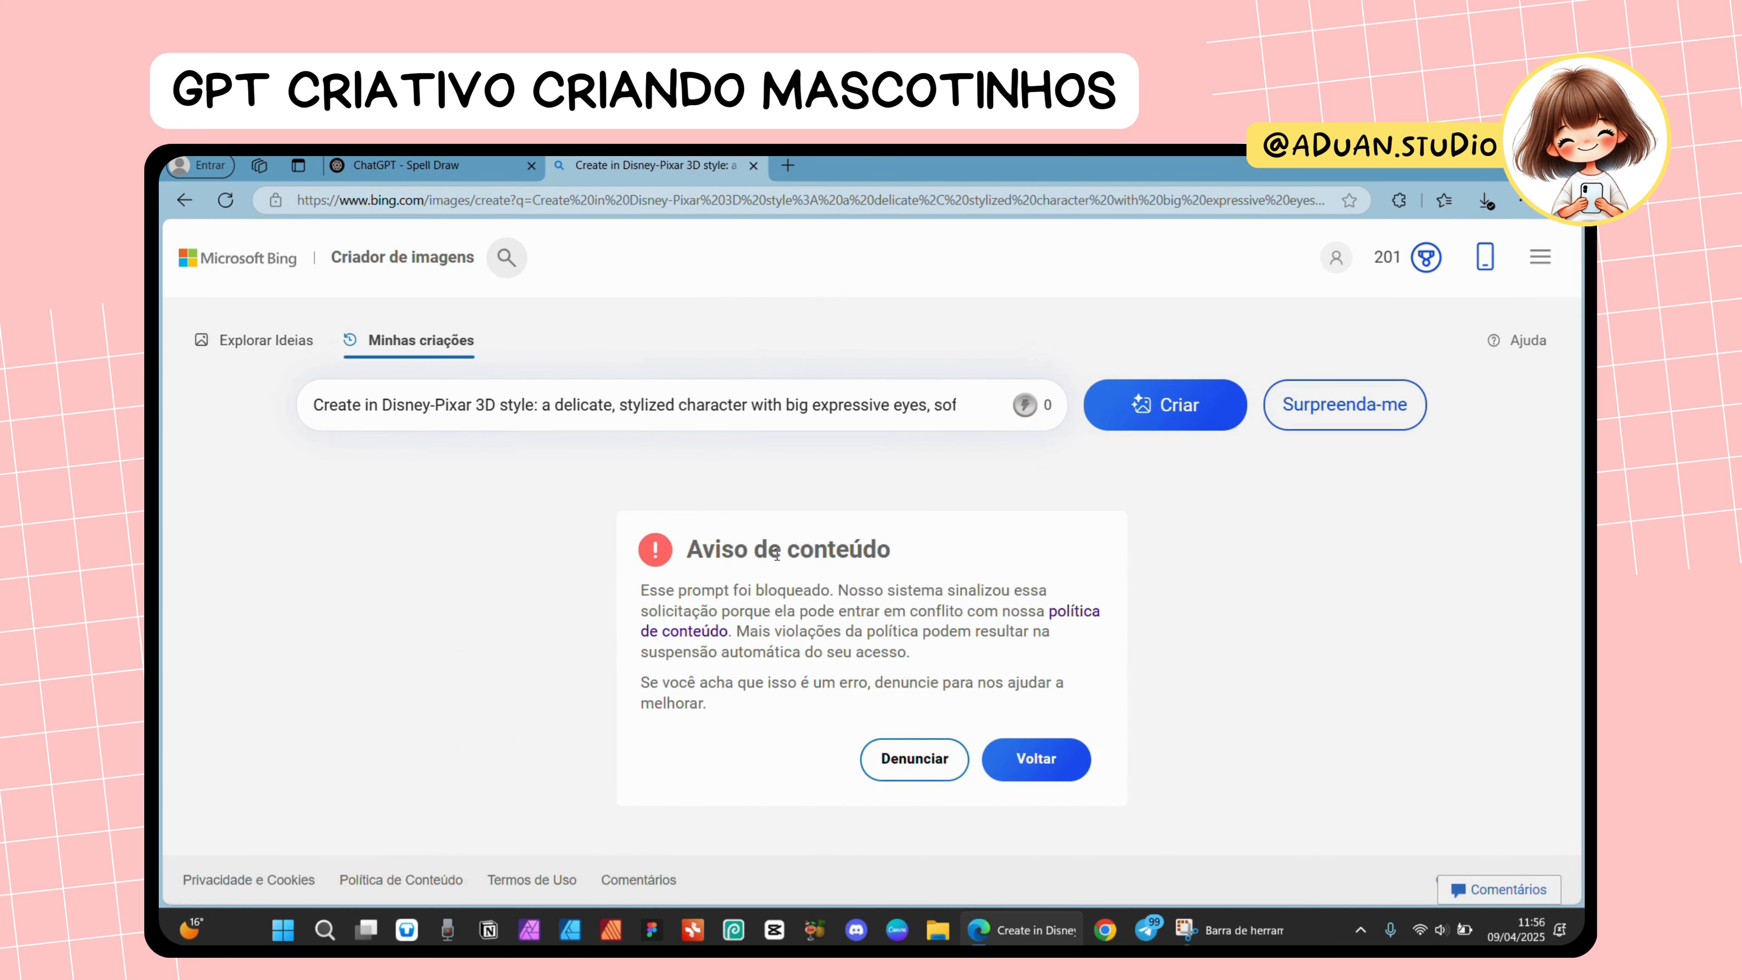
- Edit the sent unicorn message in Spell Draw, replacing "segurando cupcake" with "ao lado de margarida", and resend it
click(490, 168)
click(887, 418)
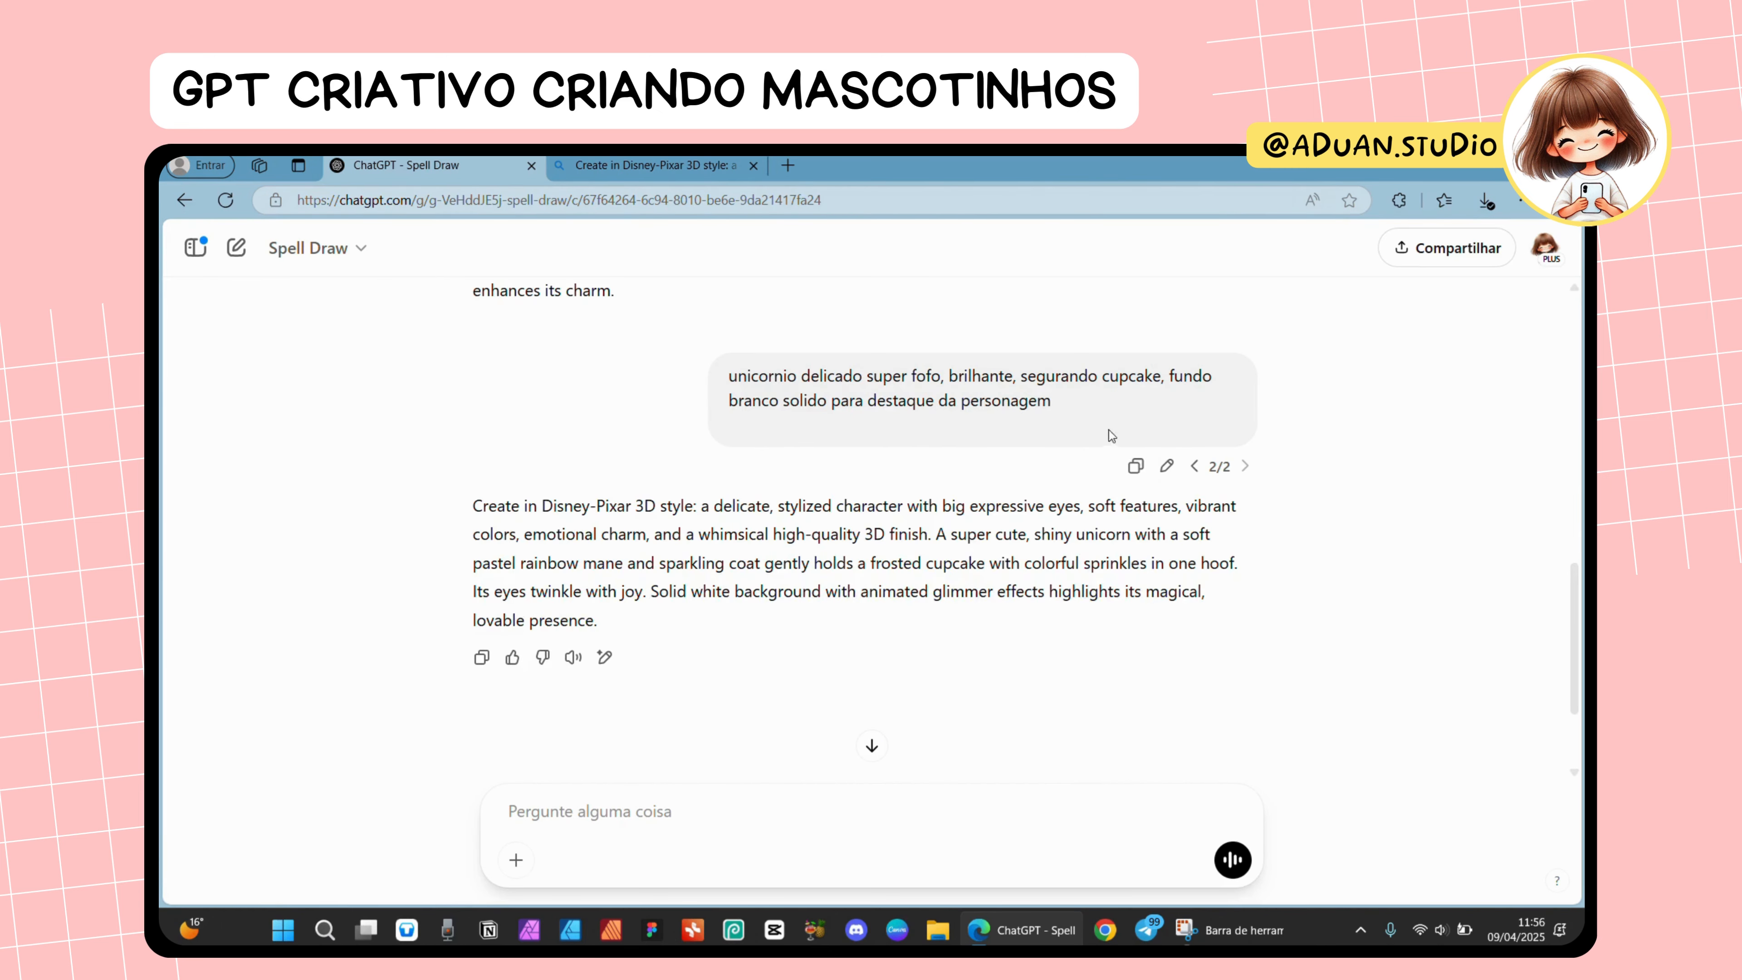
click(1168, 465)
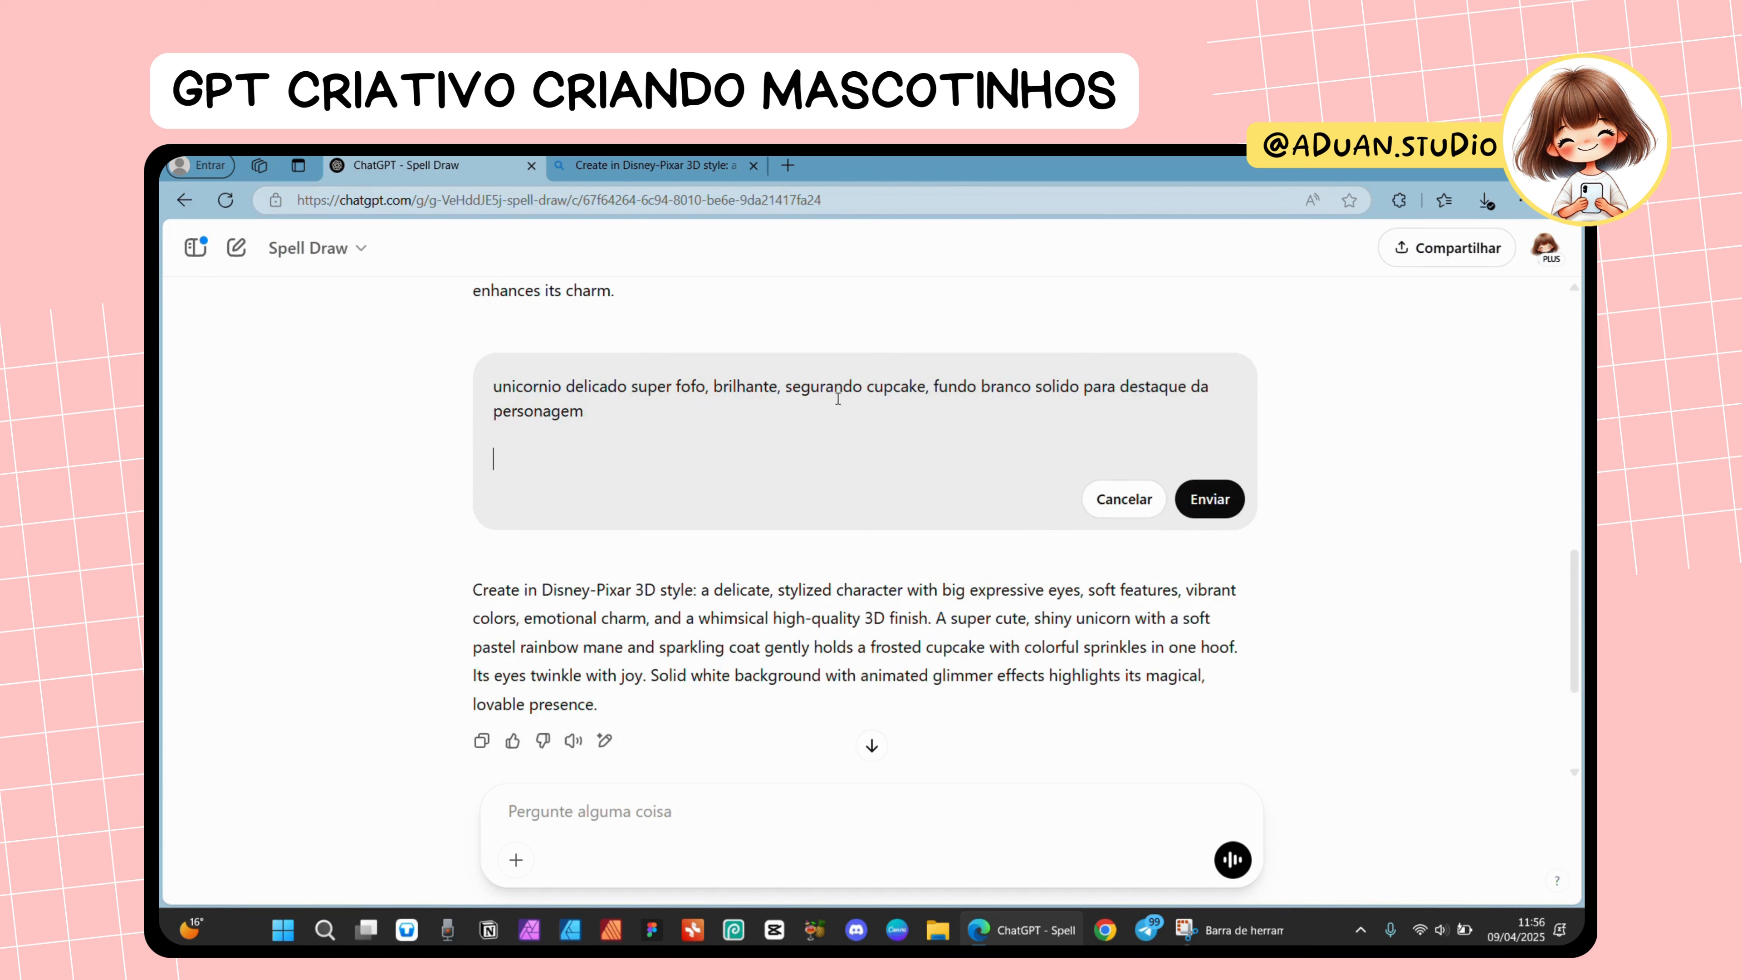
double_click(893, 386)
key(BackSpace)
key(BackSpace)
key(BackSpace)
key(BackSpace)
key(BackSpace)
key(BackSpace)
key(BackSpace)
key(BackSpace)
key(BackSpace)
key(BackSpace)
key(BackSpace)
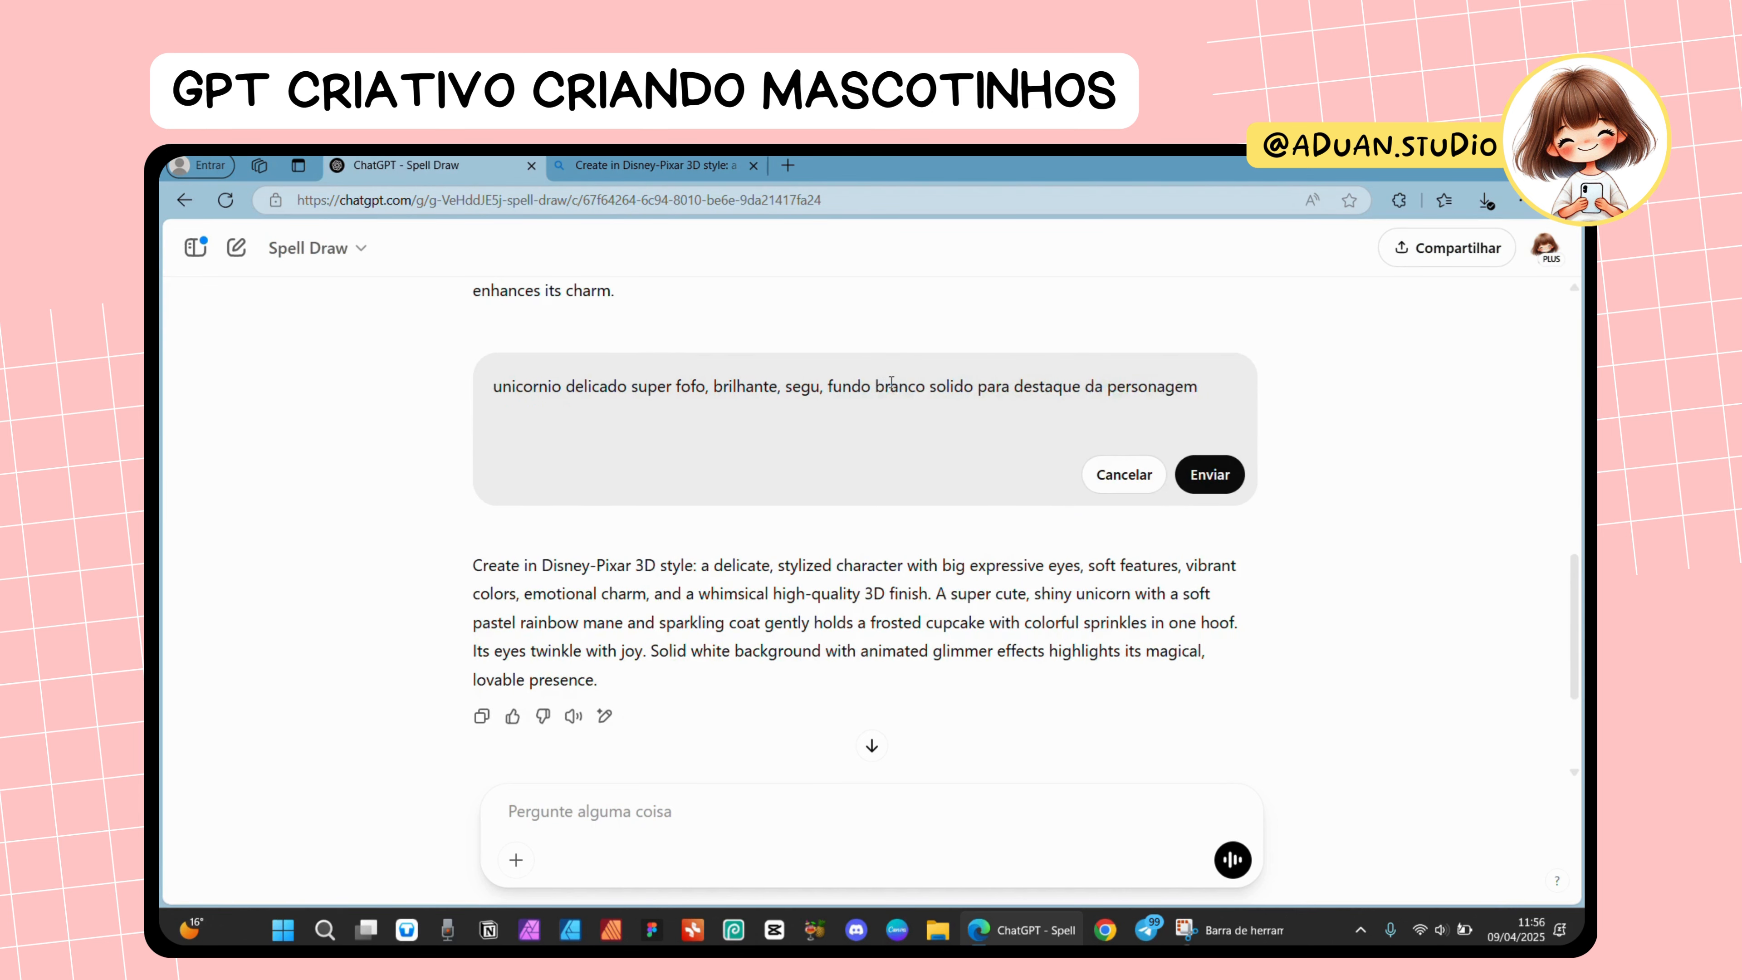
text(ao lado de m)
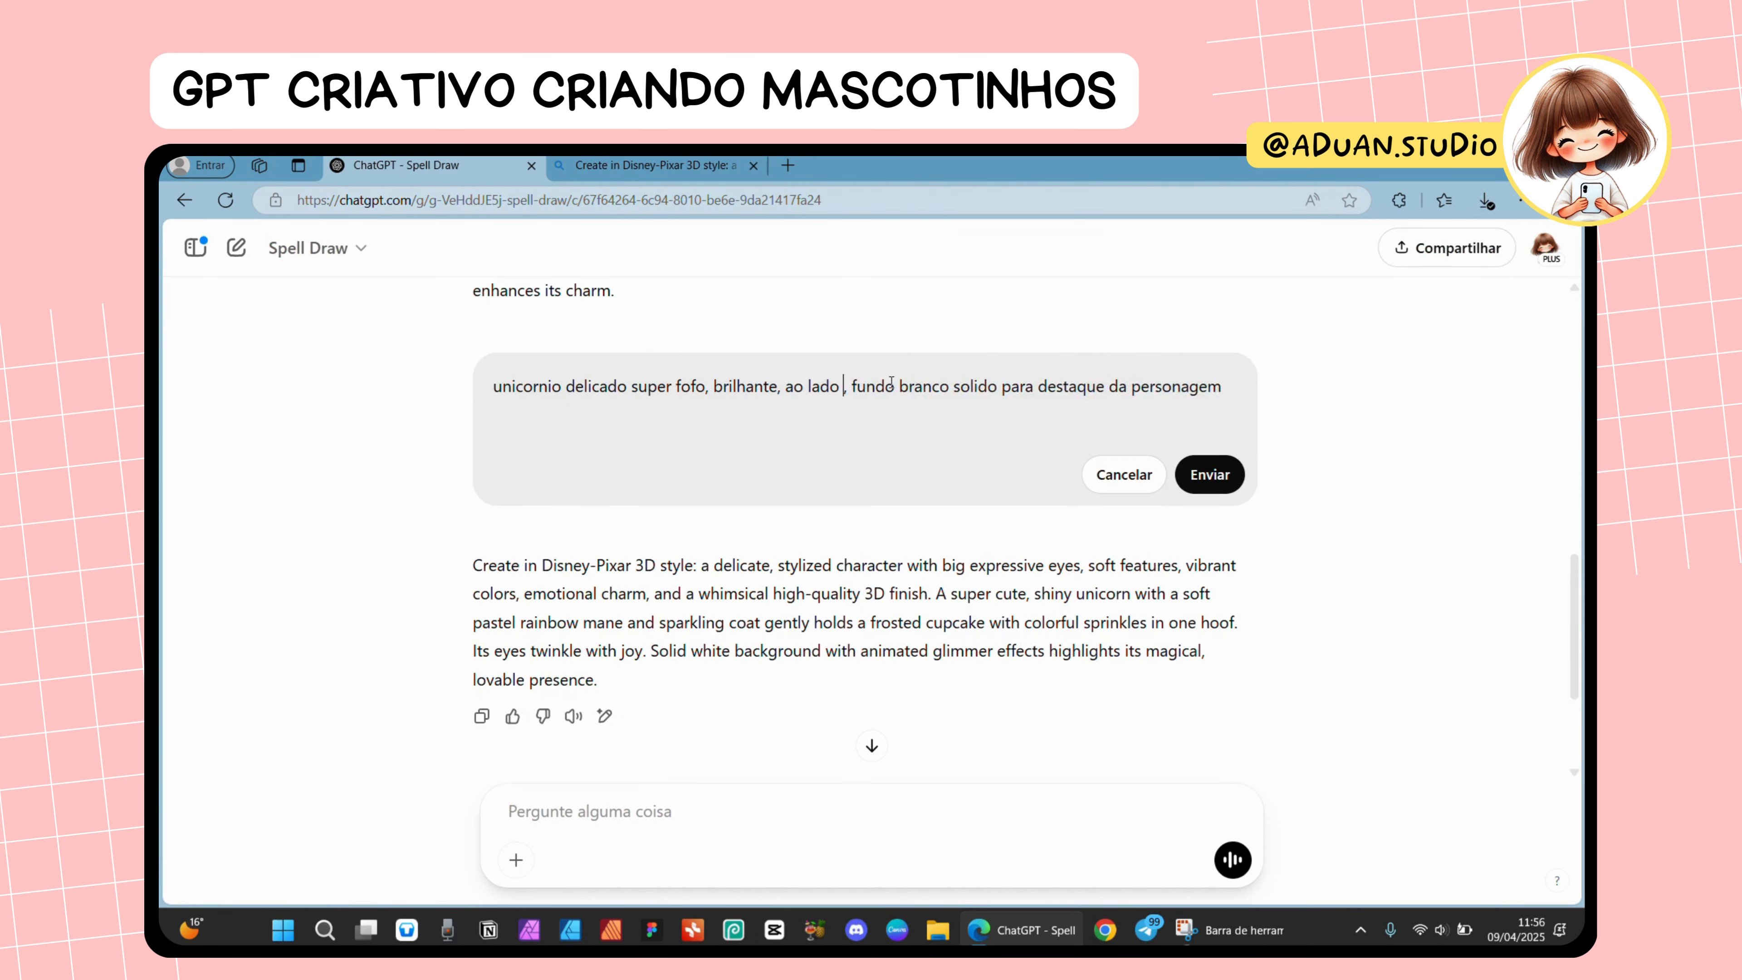
text(argarida)
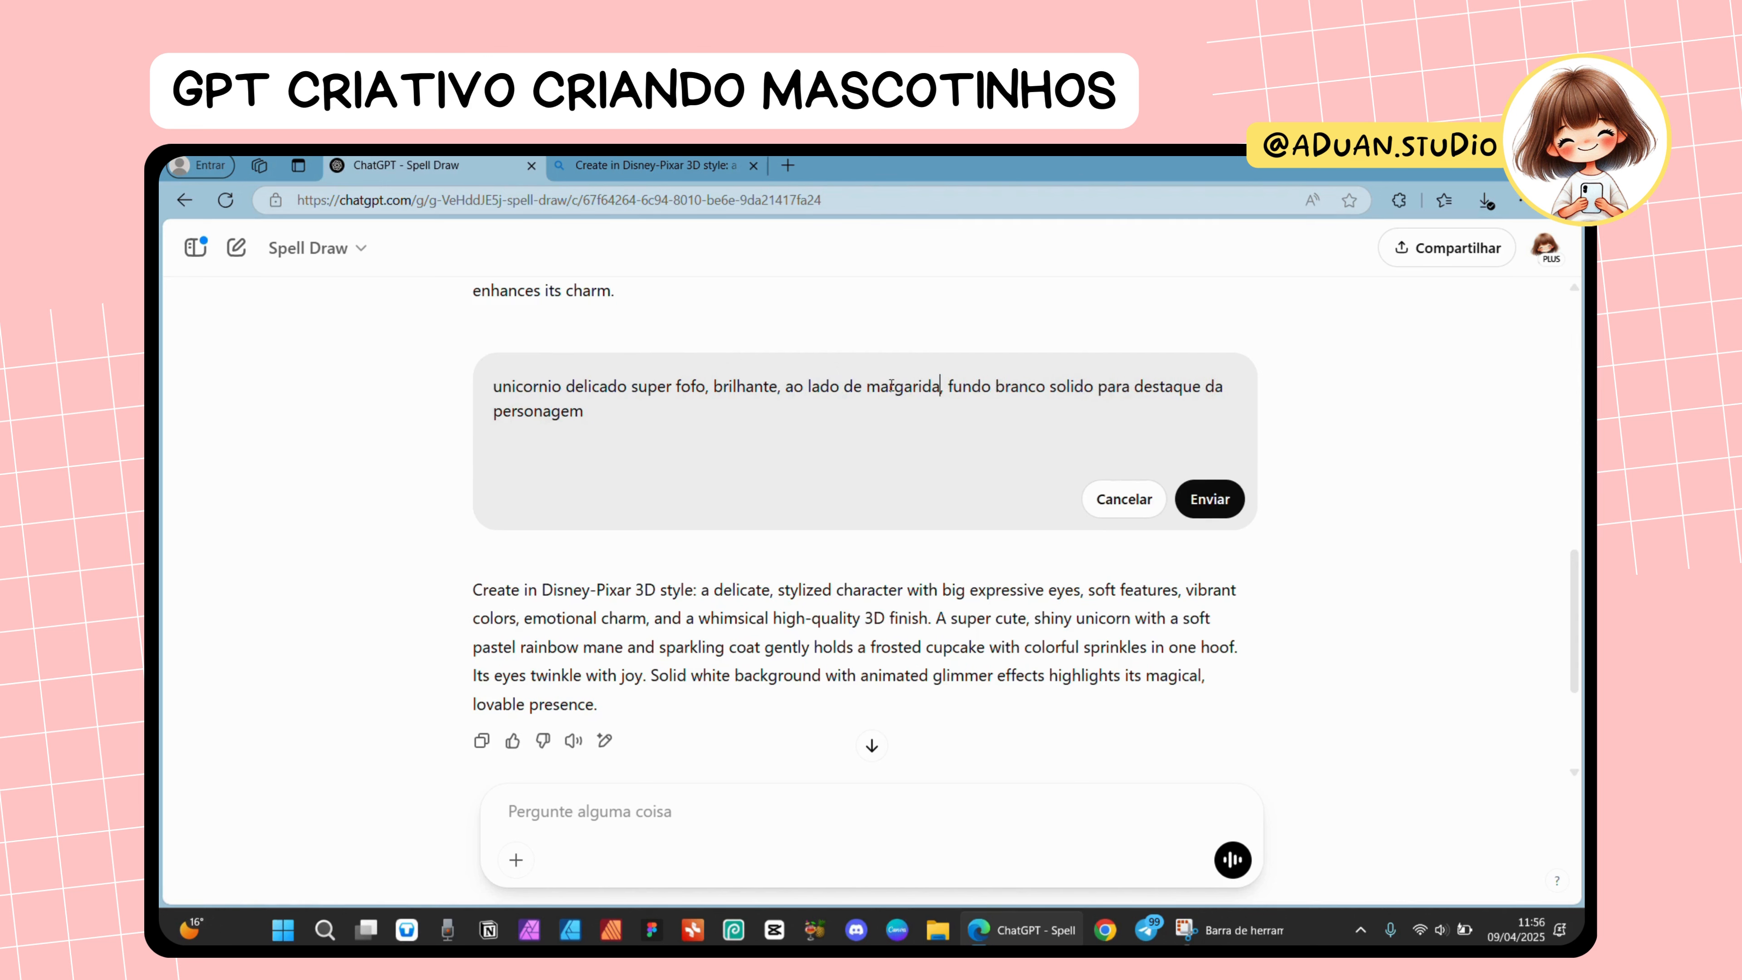
click(1200, 496)
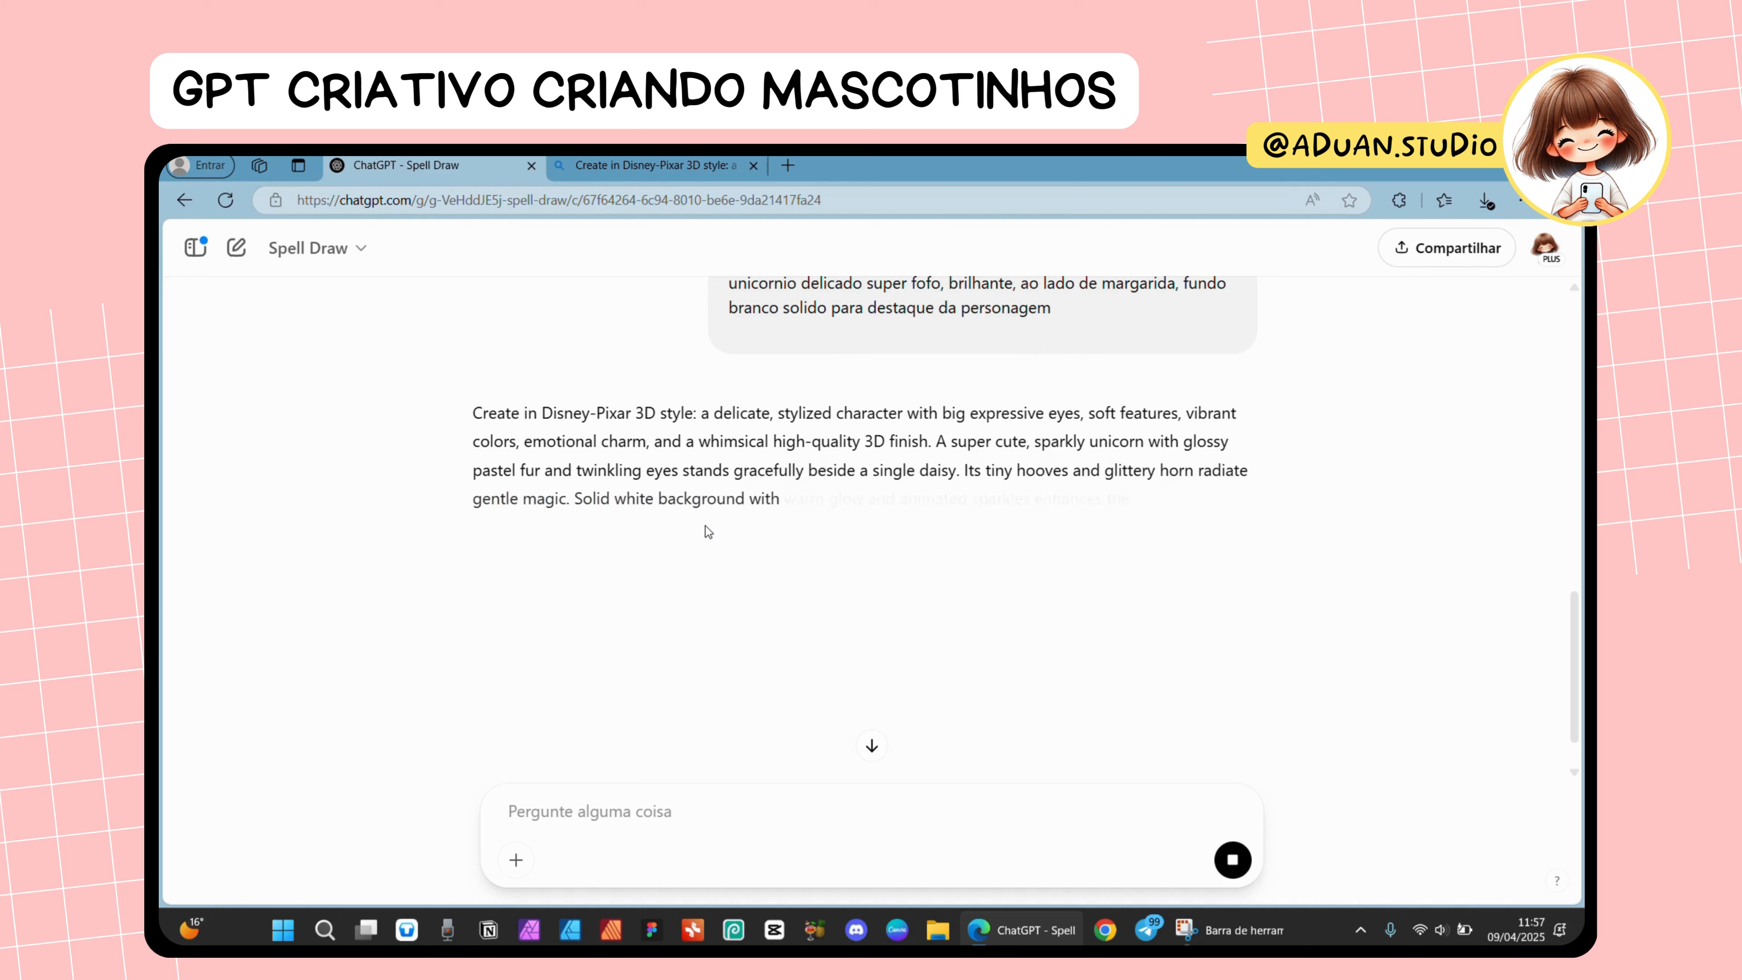
- Copy the generated daisy unicorn prompt and create images from it in Bing Image Creator, replacing the previous prompt
click(479, 565)
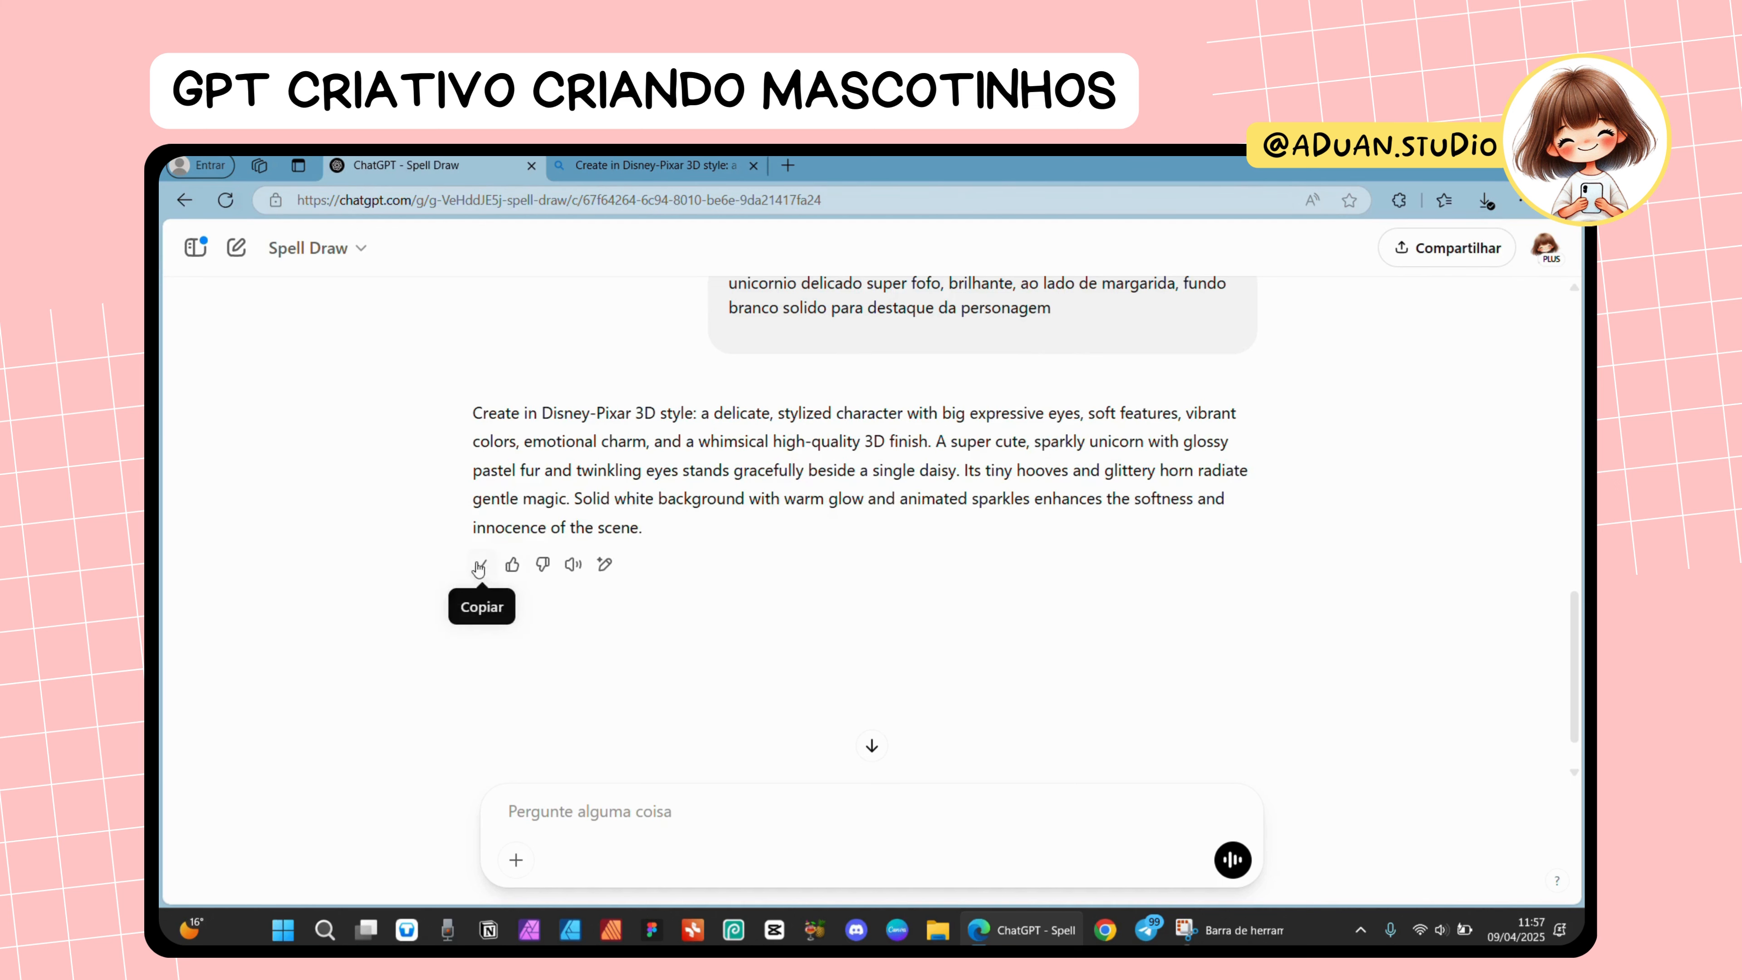
click(615, 163)
click(984, 405)
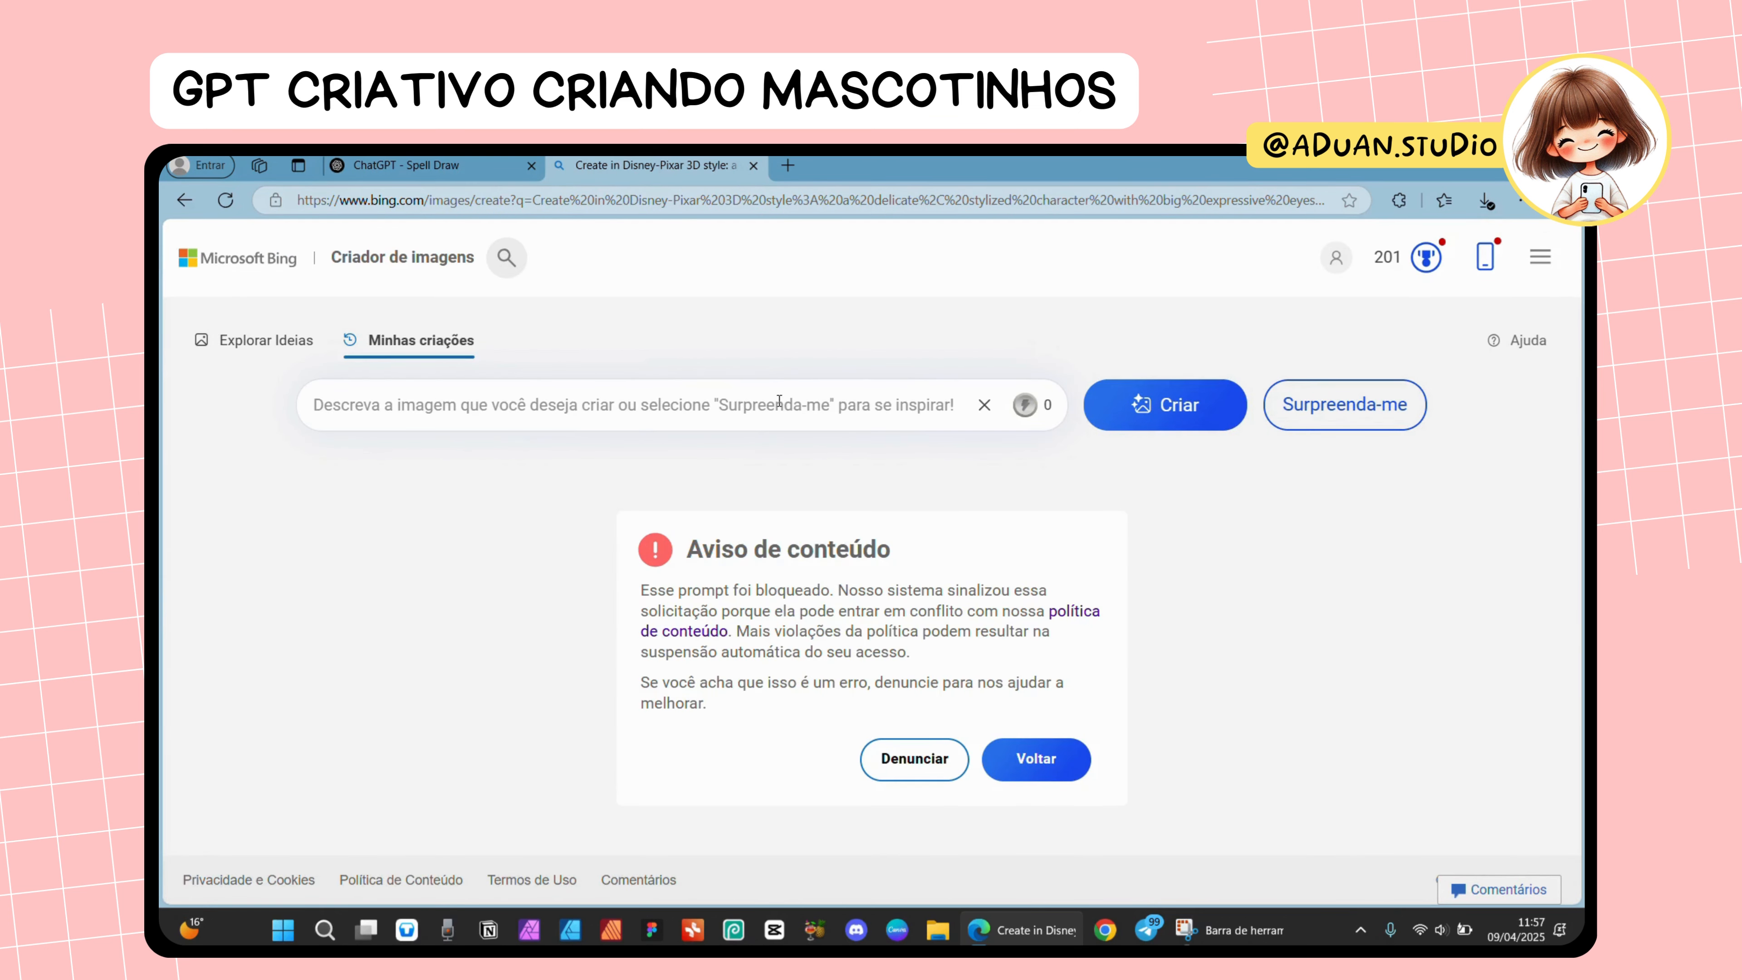
key(ctrl+v)
key(Return)
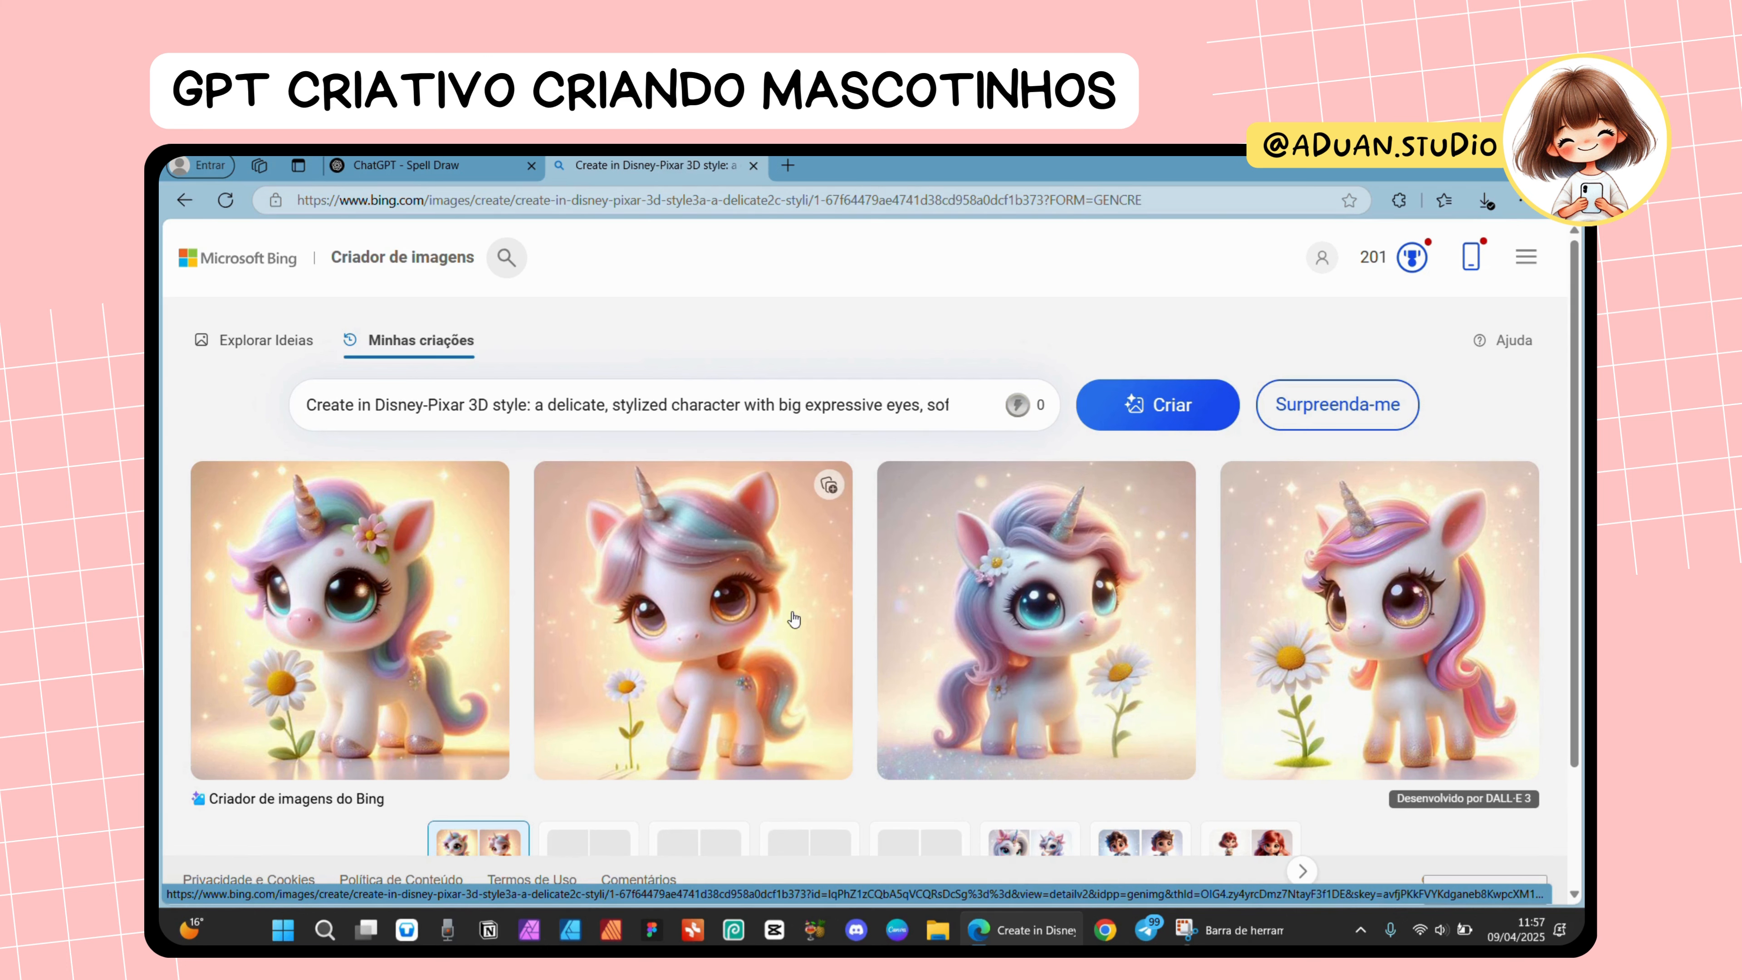
- Edit the daisy unicorn message in Spell Draw, adding "use" before "fundo branco solido" and "total" after "destaque", and resend it
click(480, 167)
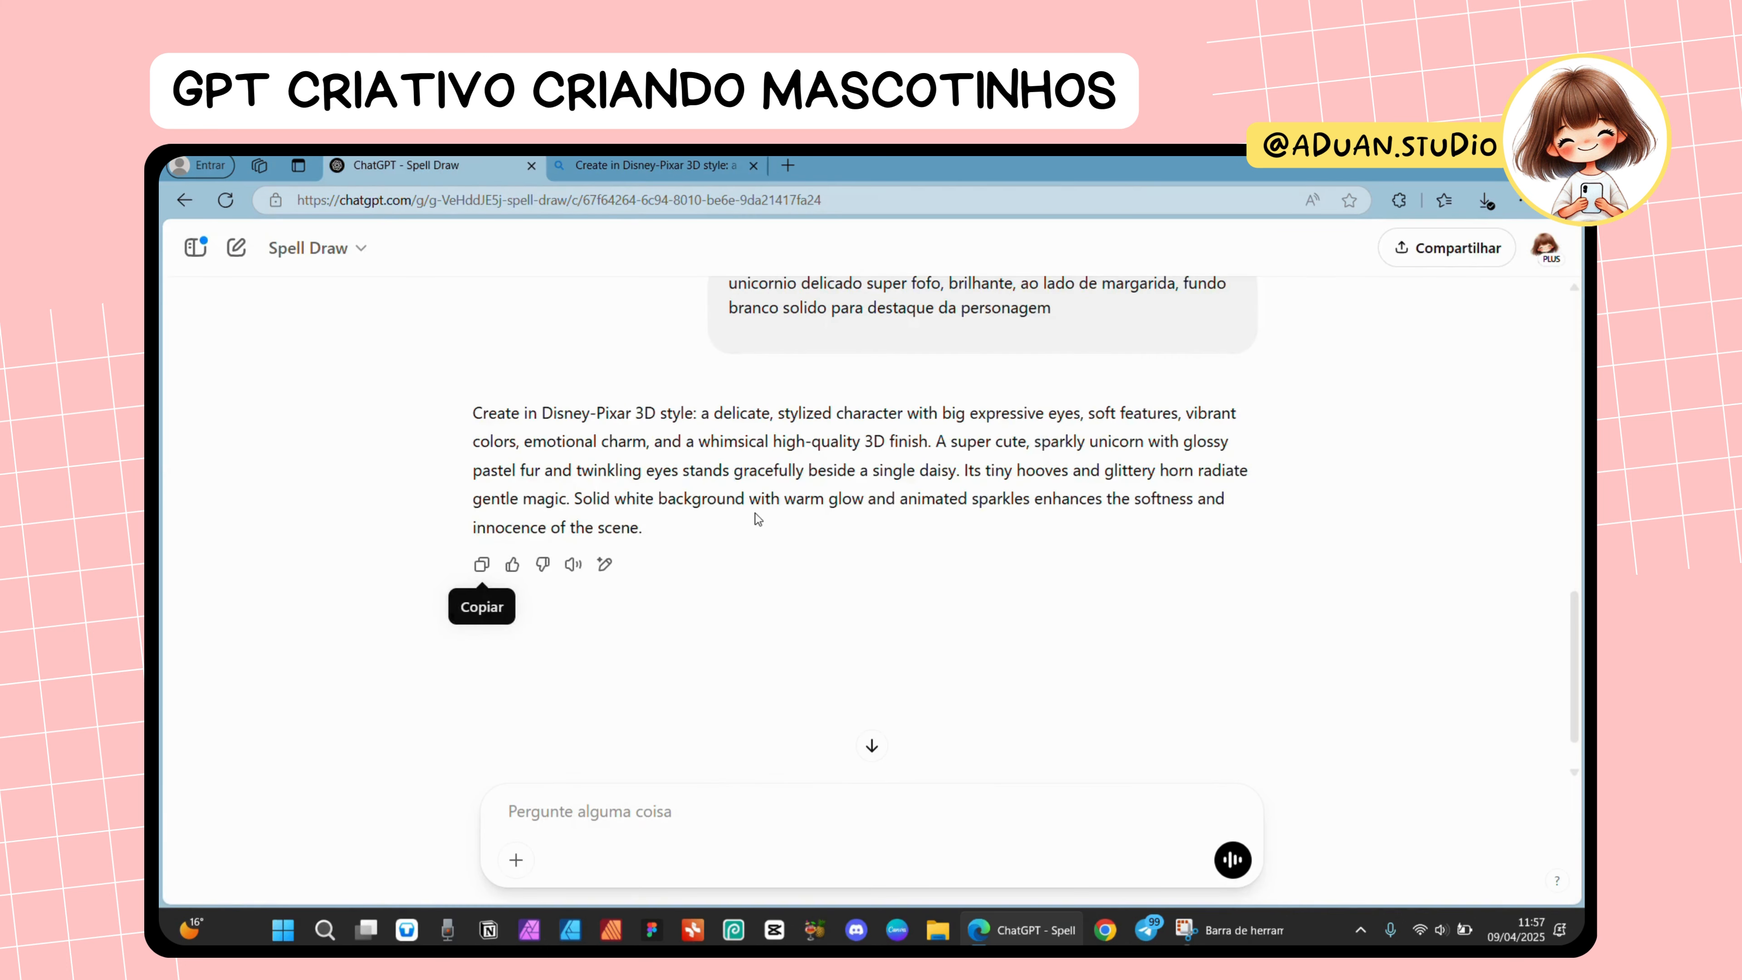
scroll(755, 513, up, 2)
click(1168, 466)
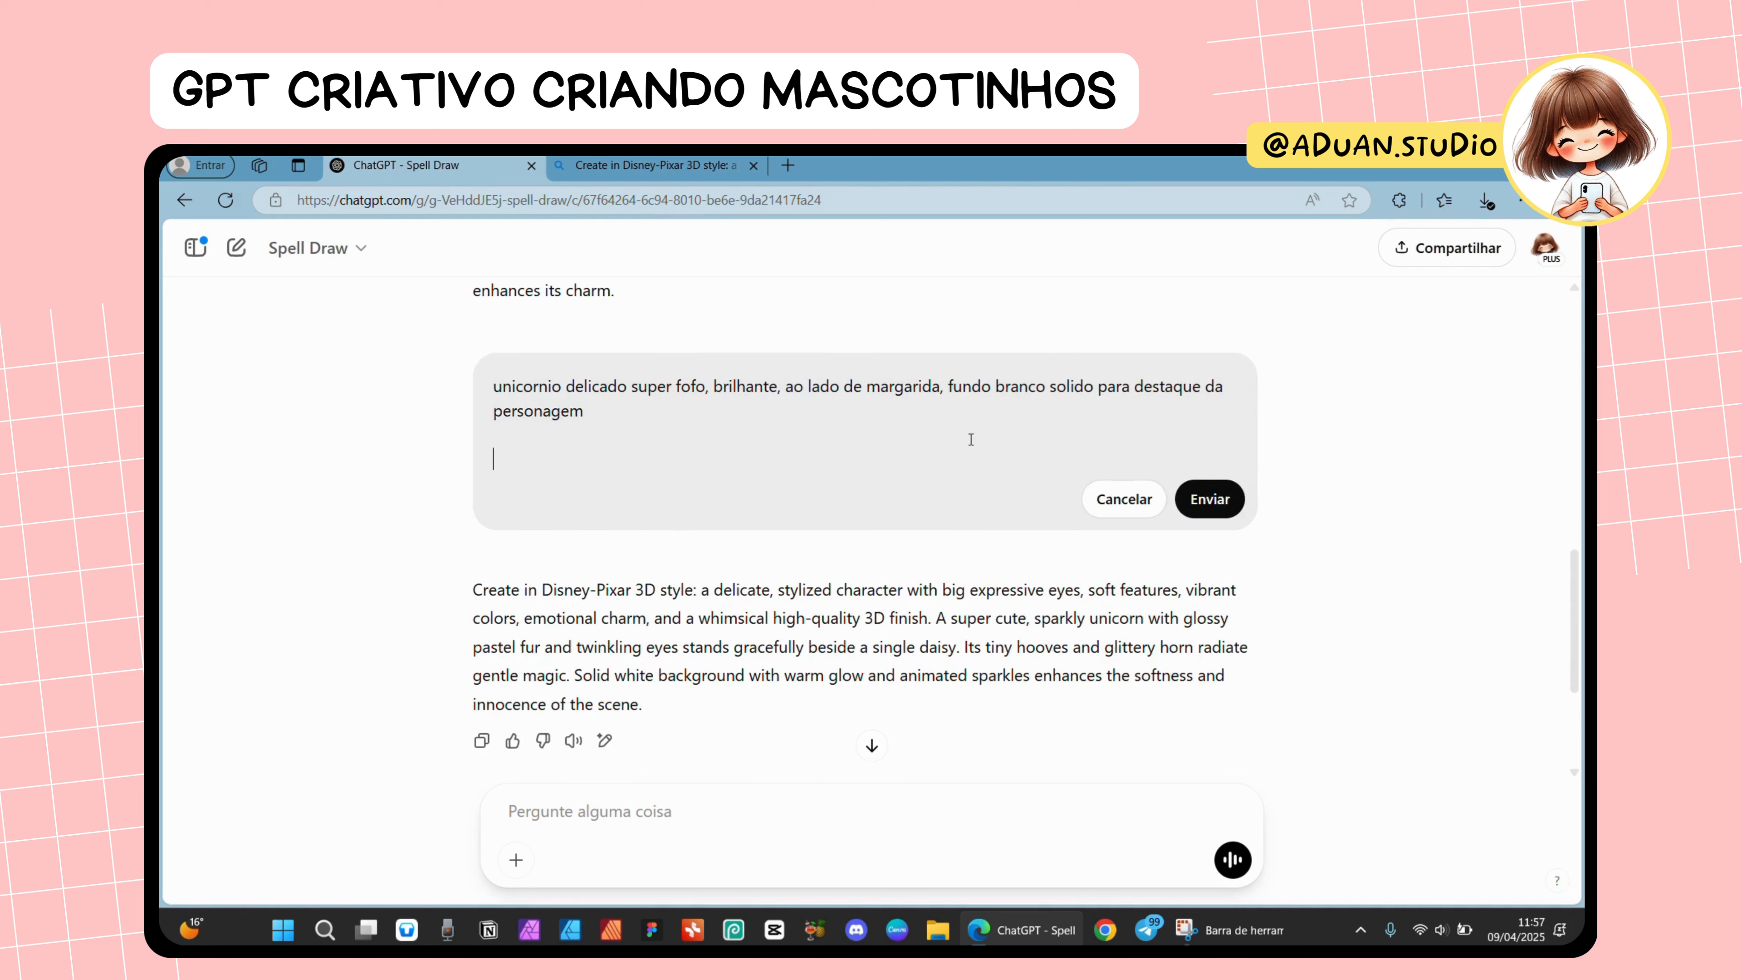
click(953, 388)
text(use)
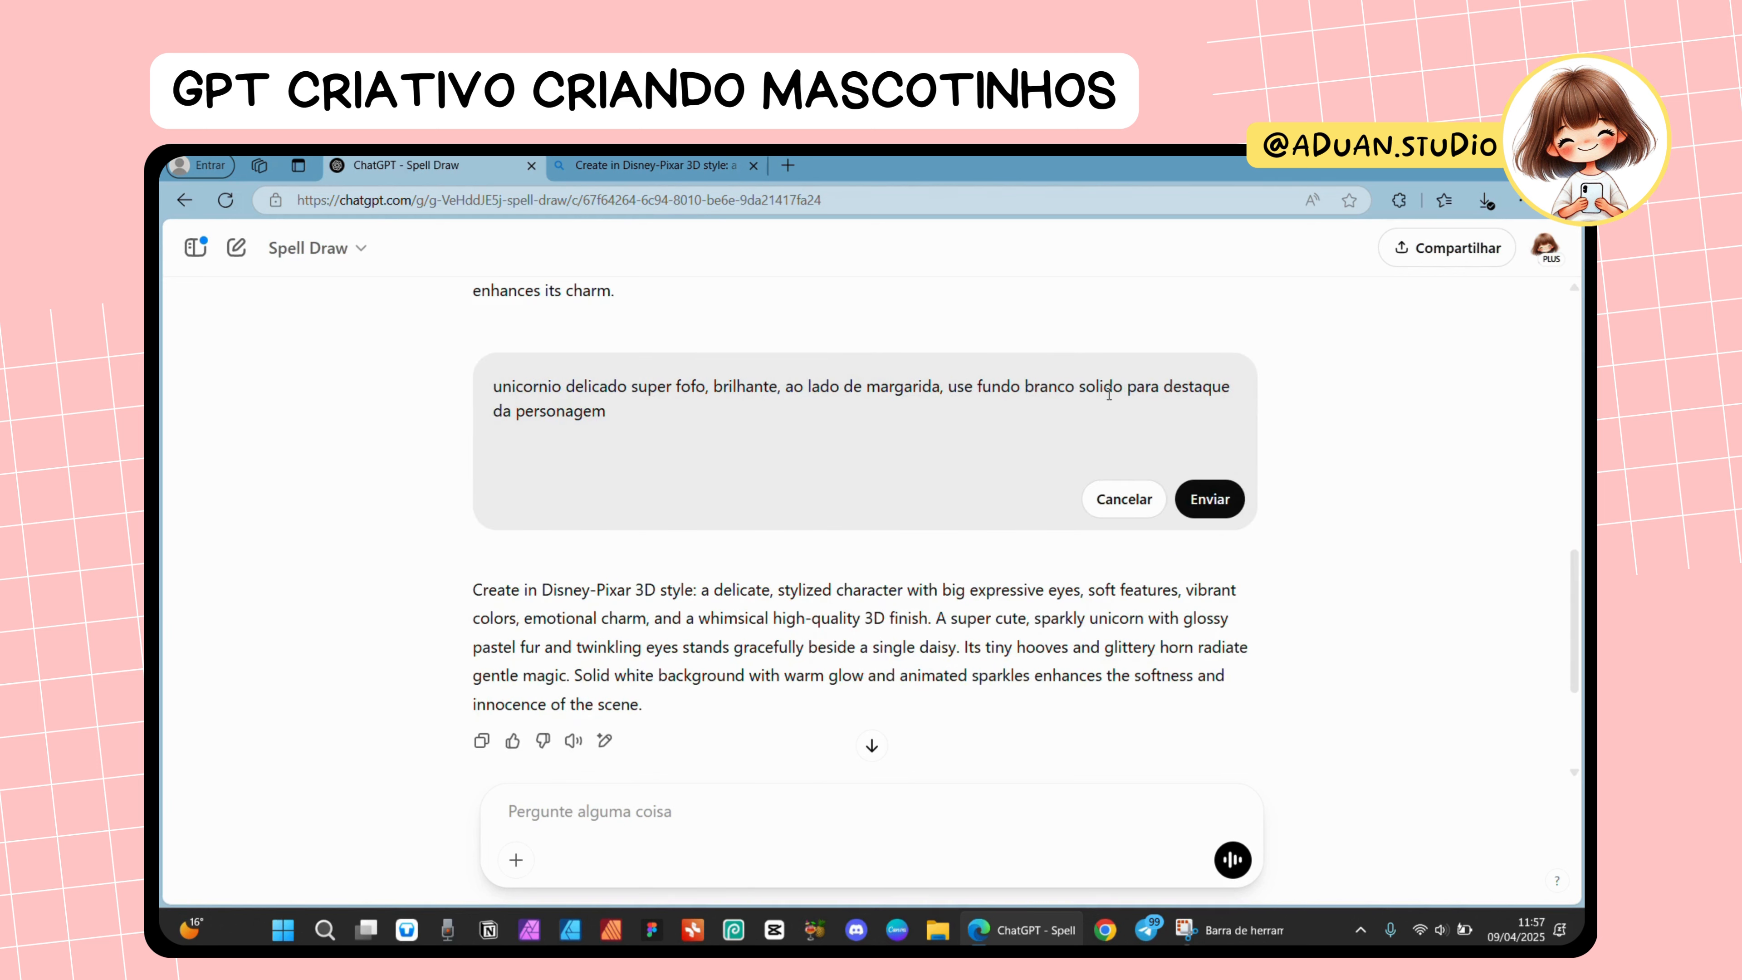
click(1235, 385)
text(total)
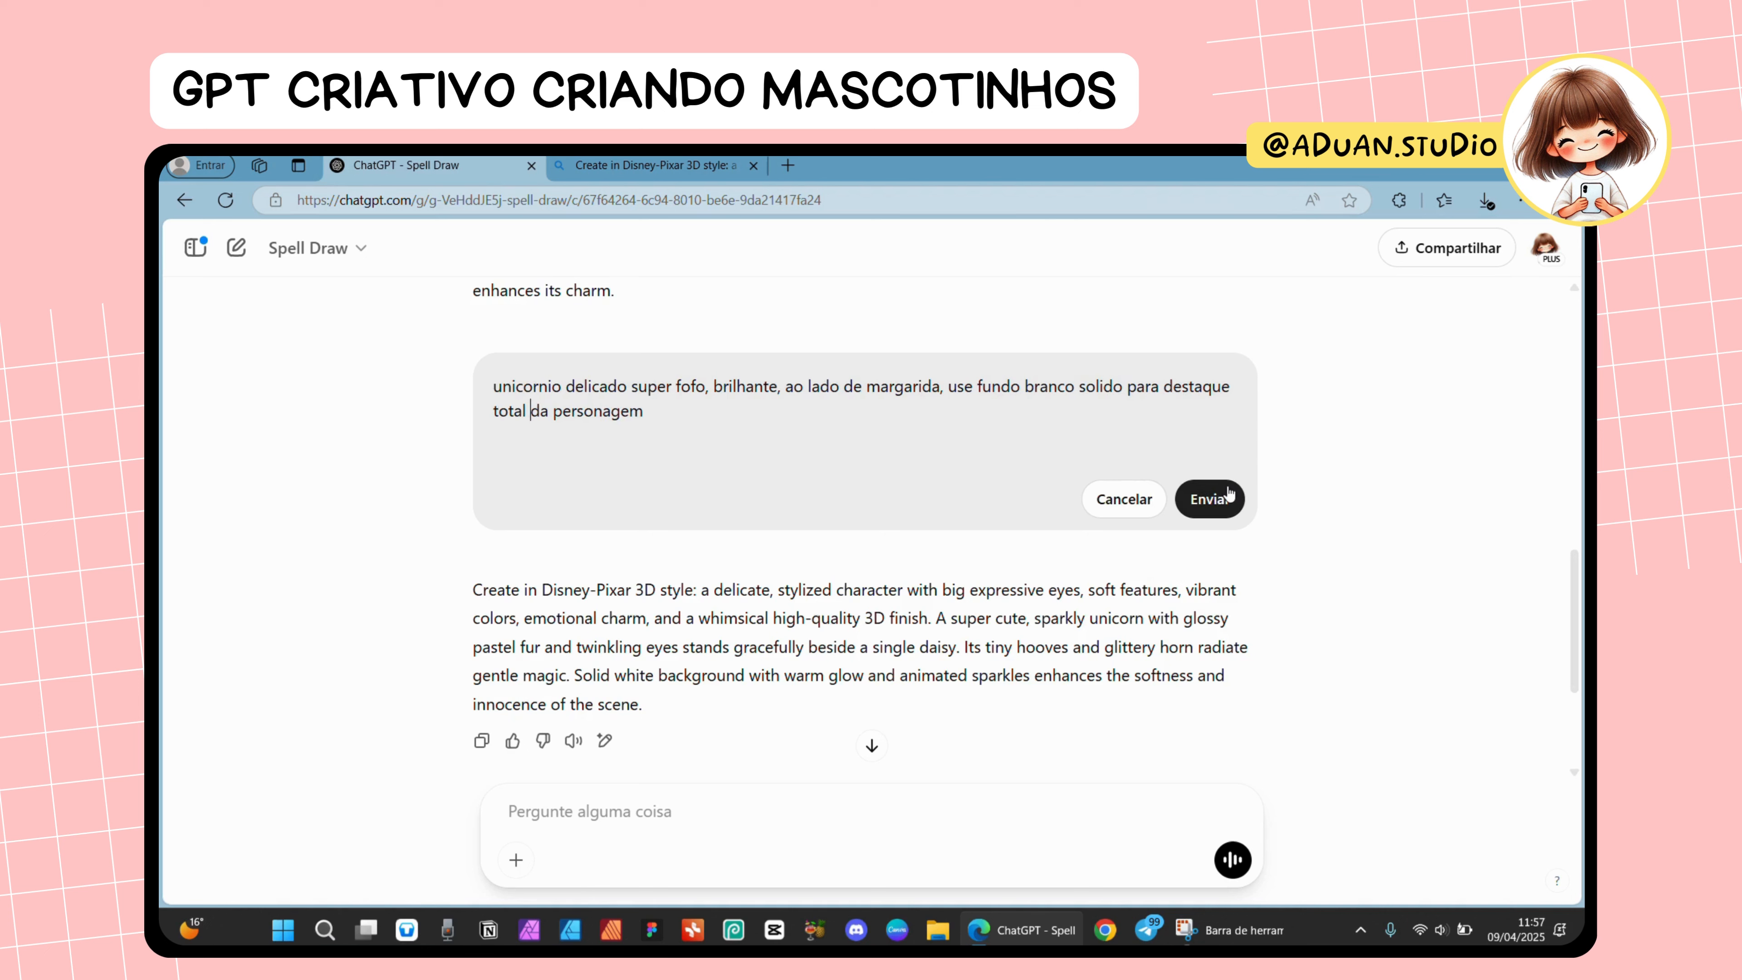
click(1210, 498)
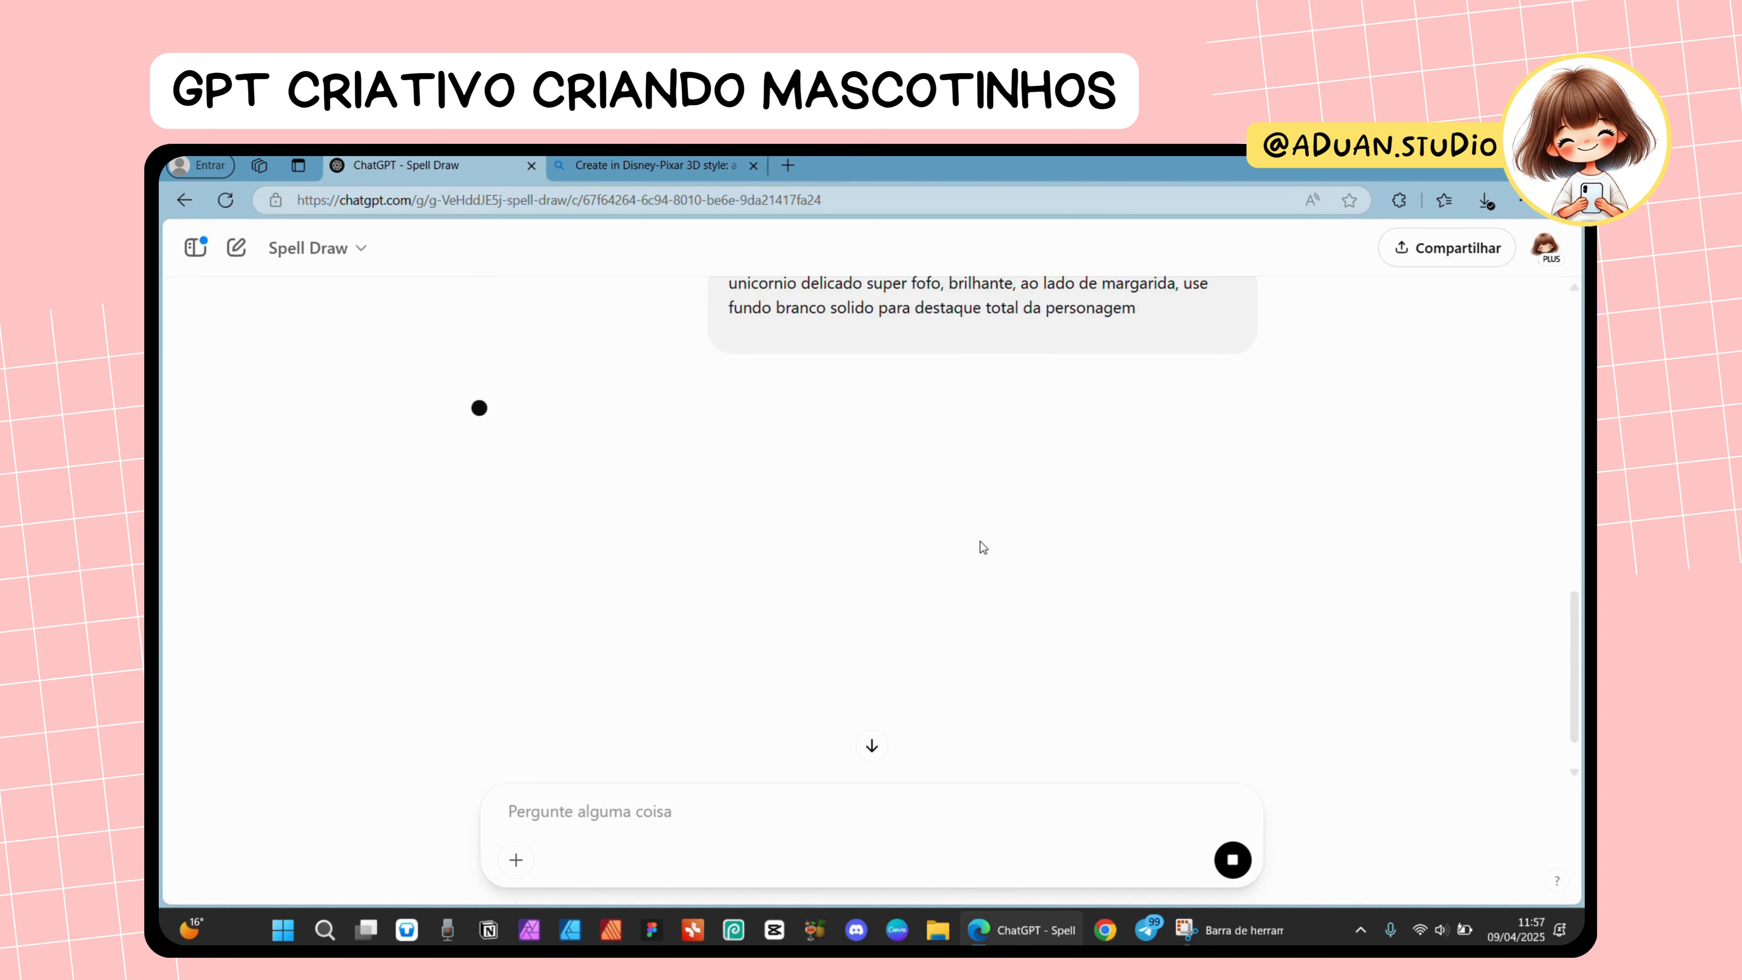
- Copy the new white-background daisy unicorn prompt from Spell Draw and create images from it in Bing Image Creator
scroll(980, 542, up, 1)
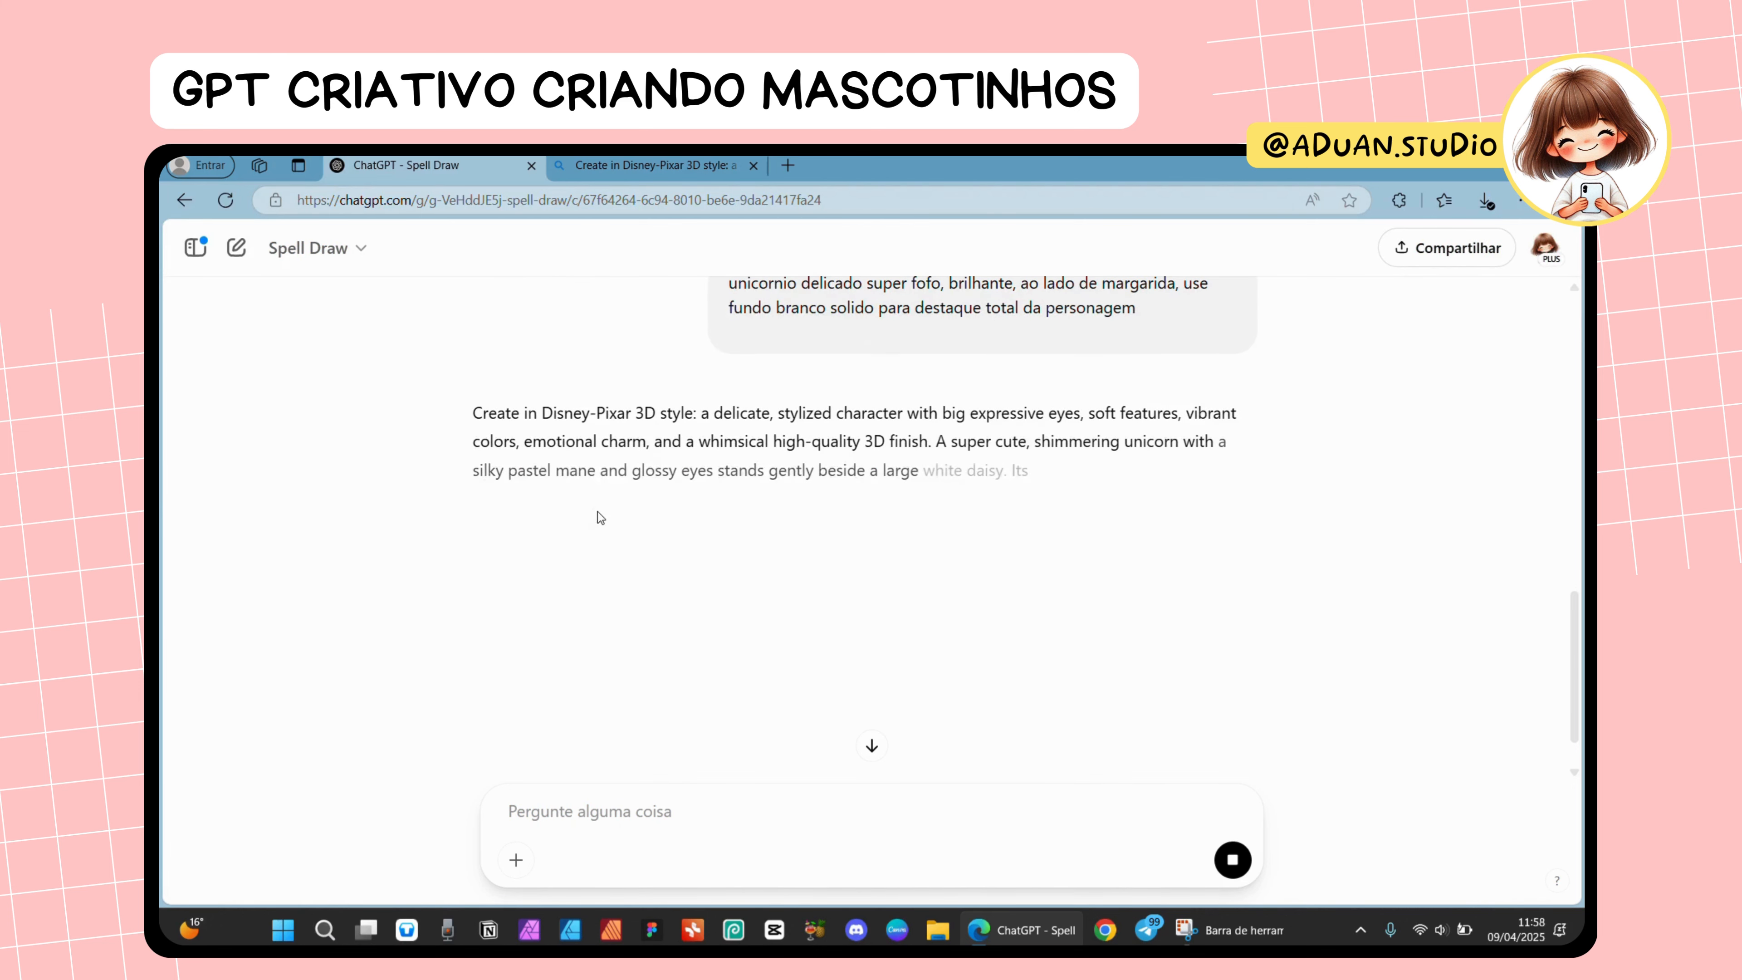
scroll(598, 512, down, 1)
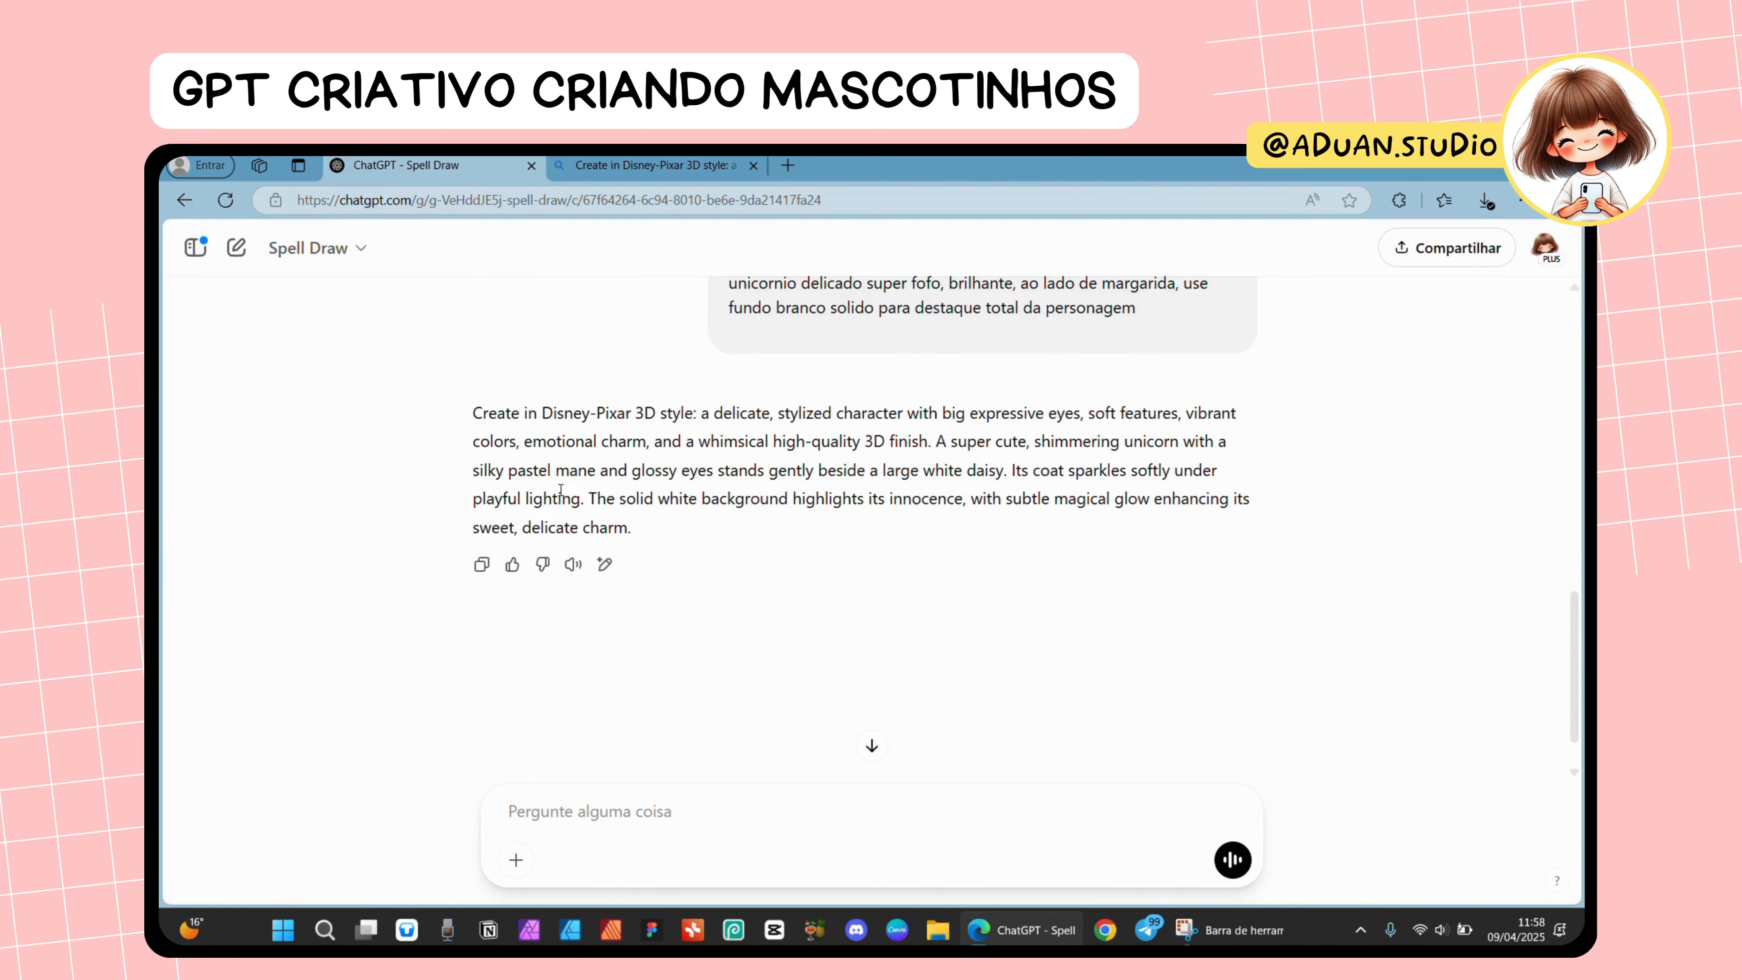
click(632, 166)
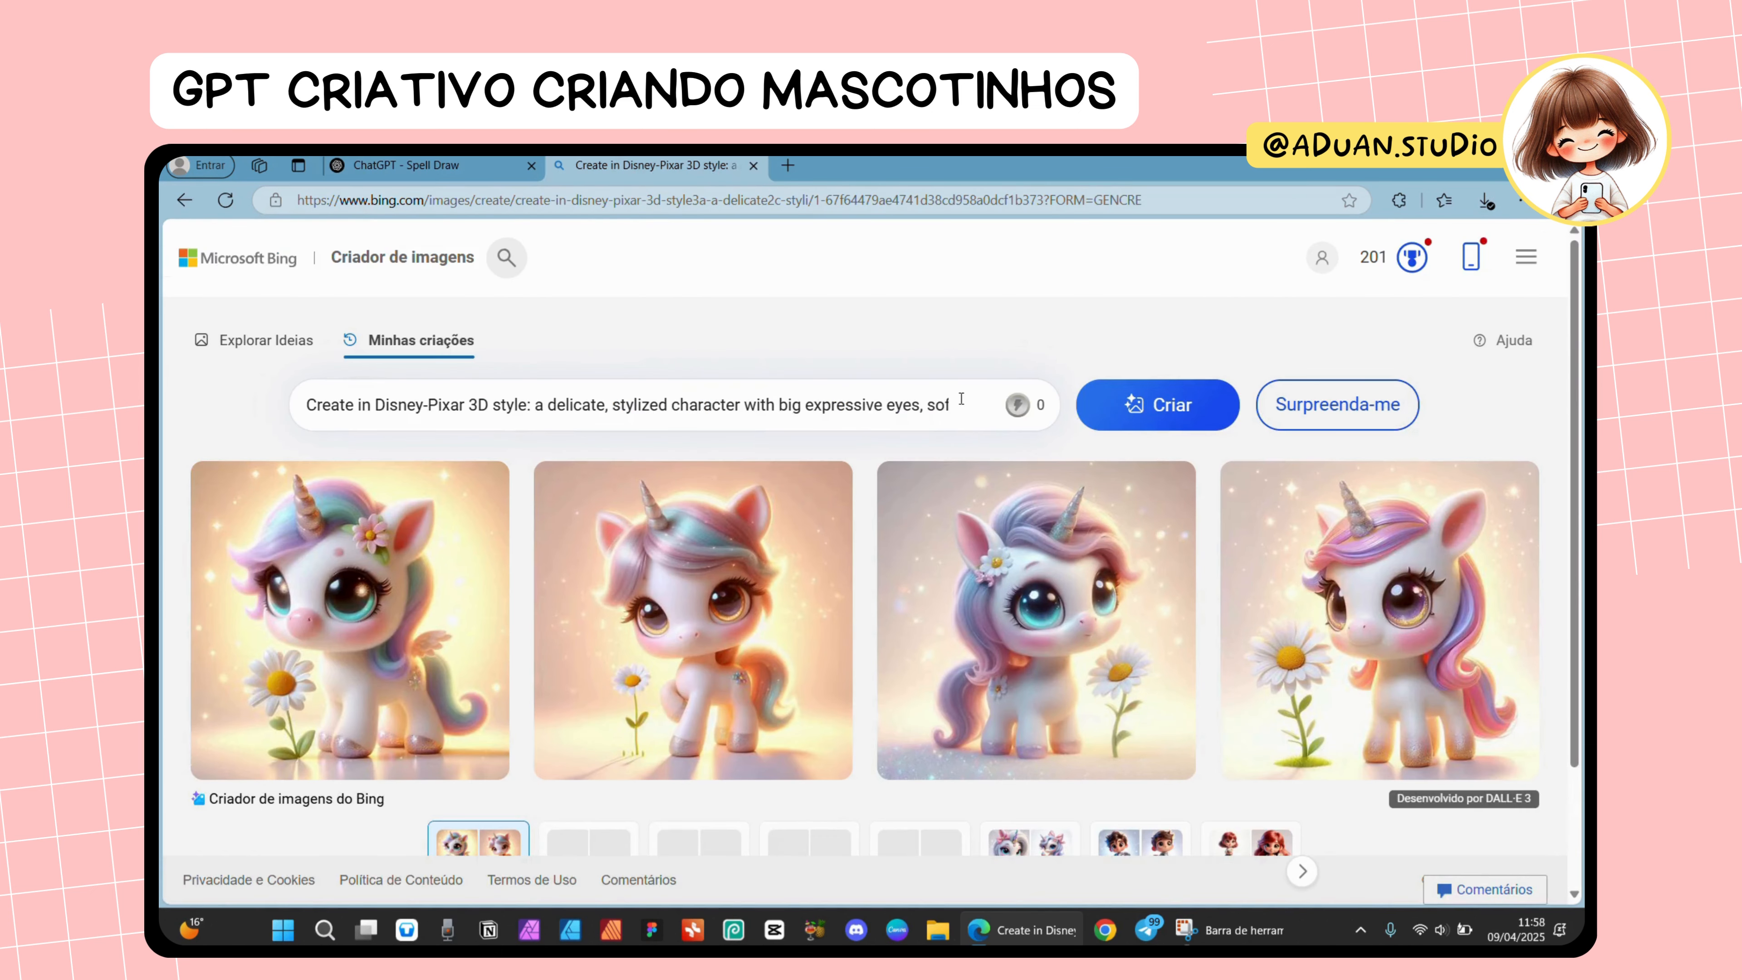
click(977, 404)
key(ctrl+v)
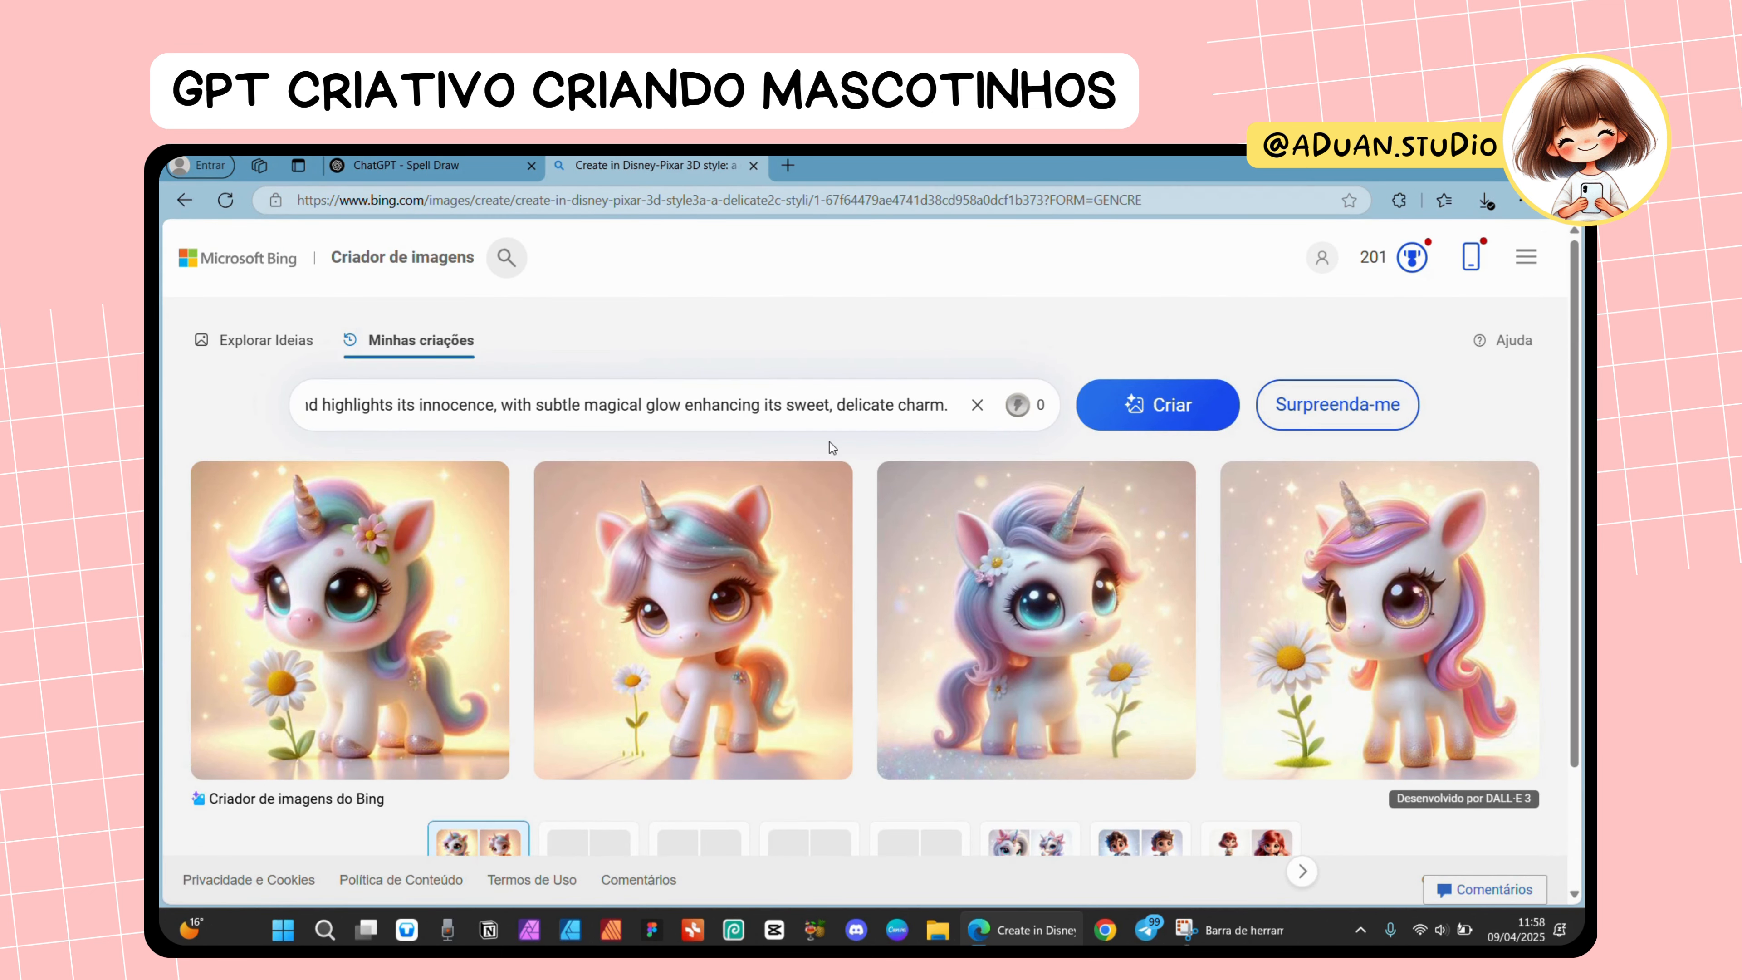
click(1157, 415)
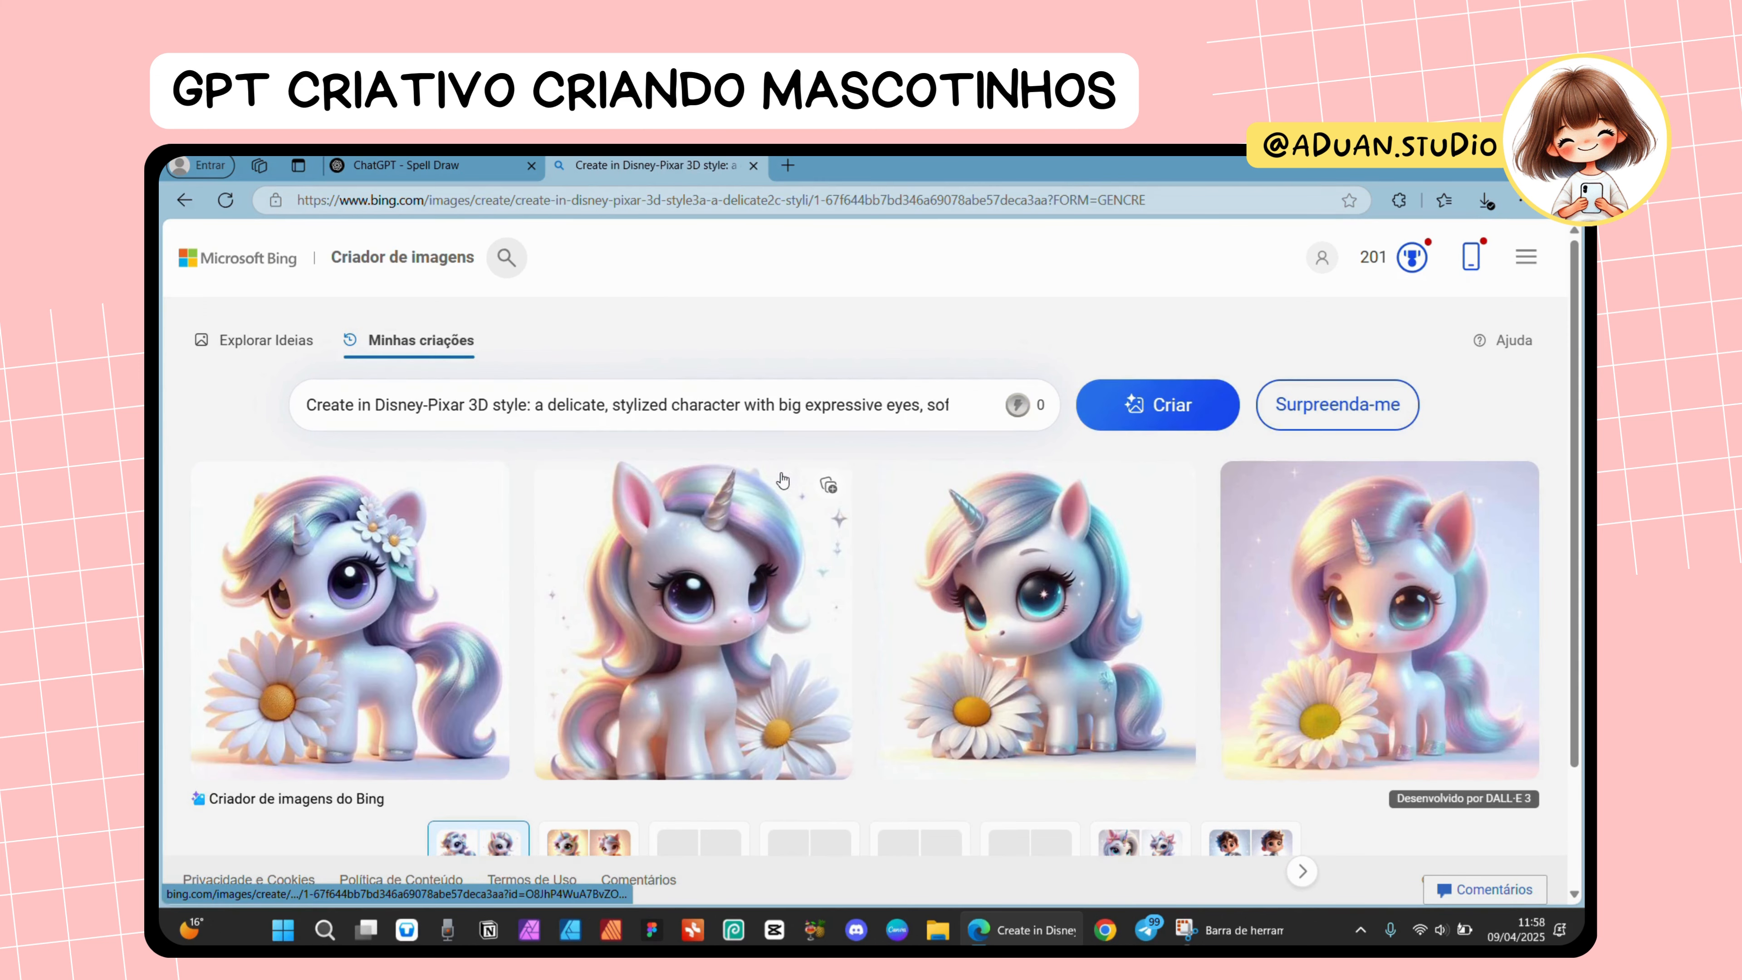
- Review the words "use" and "total" in the unicorn message in Spell Draw against the daisy unicorn images in Bing Image Creator
click(478, 167)
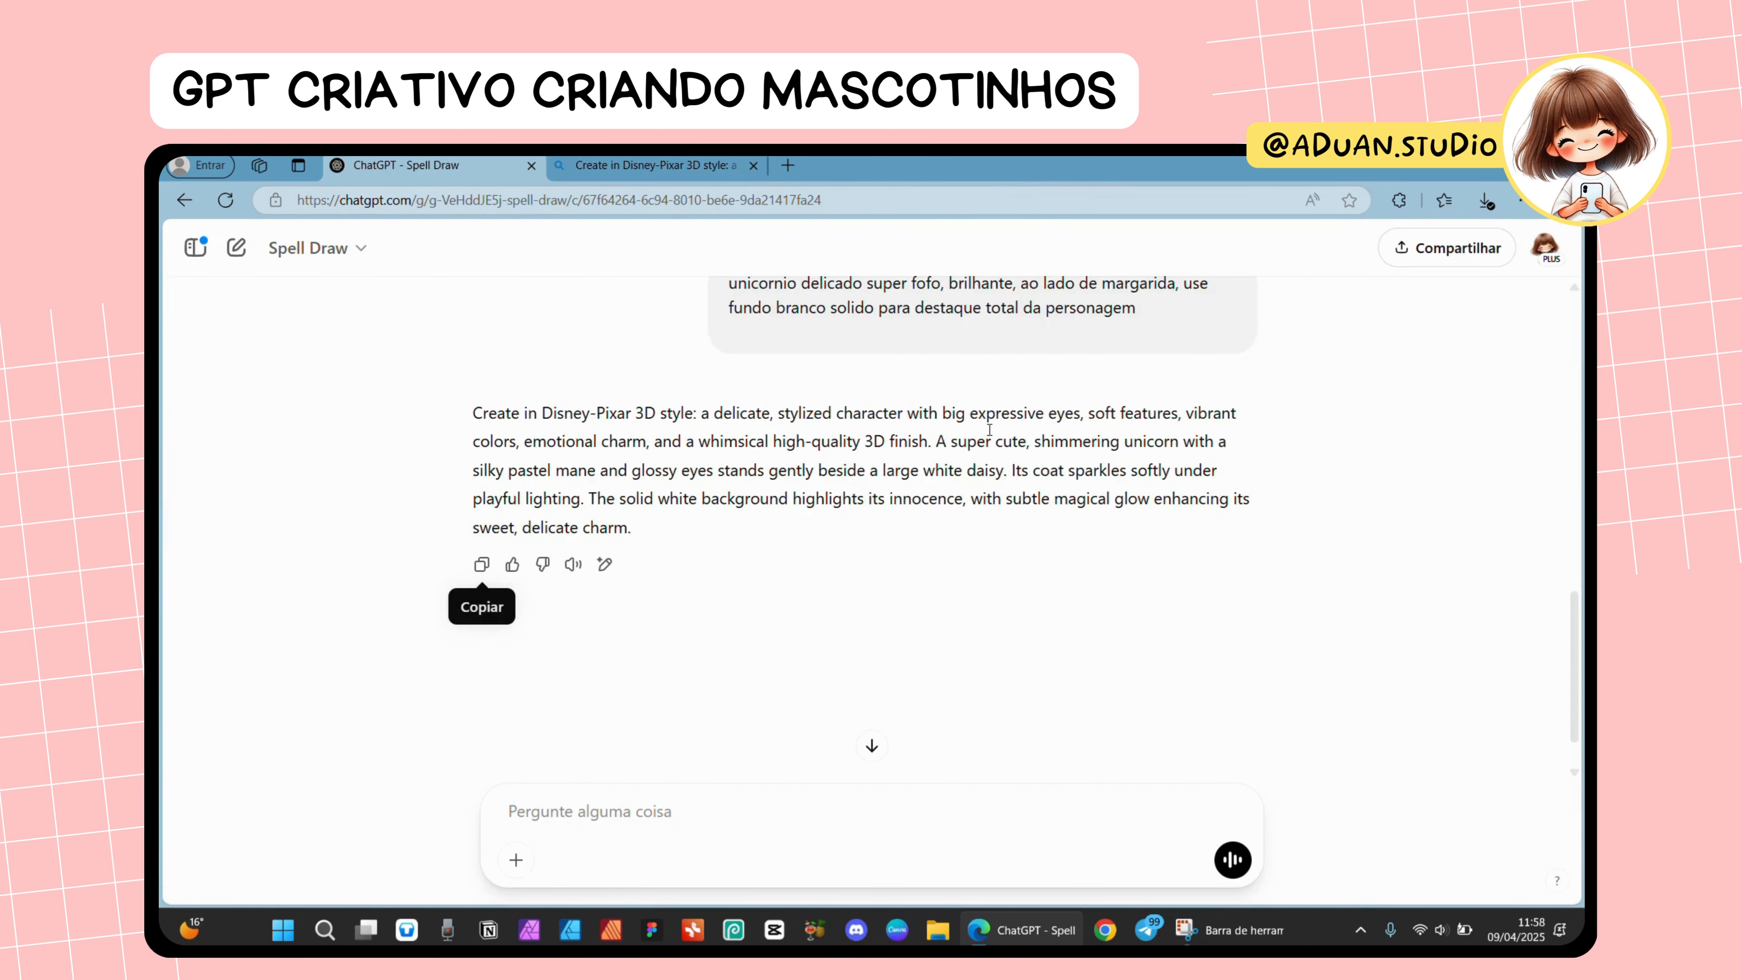
scroll(986, 436, up, 1)
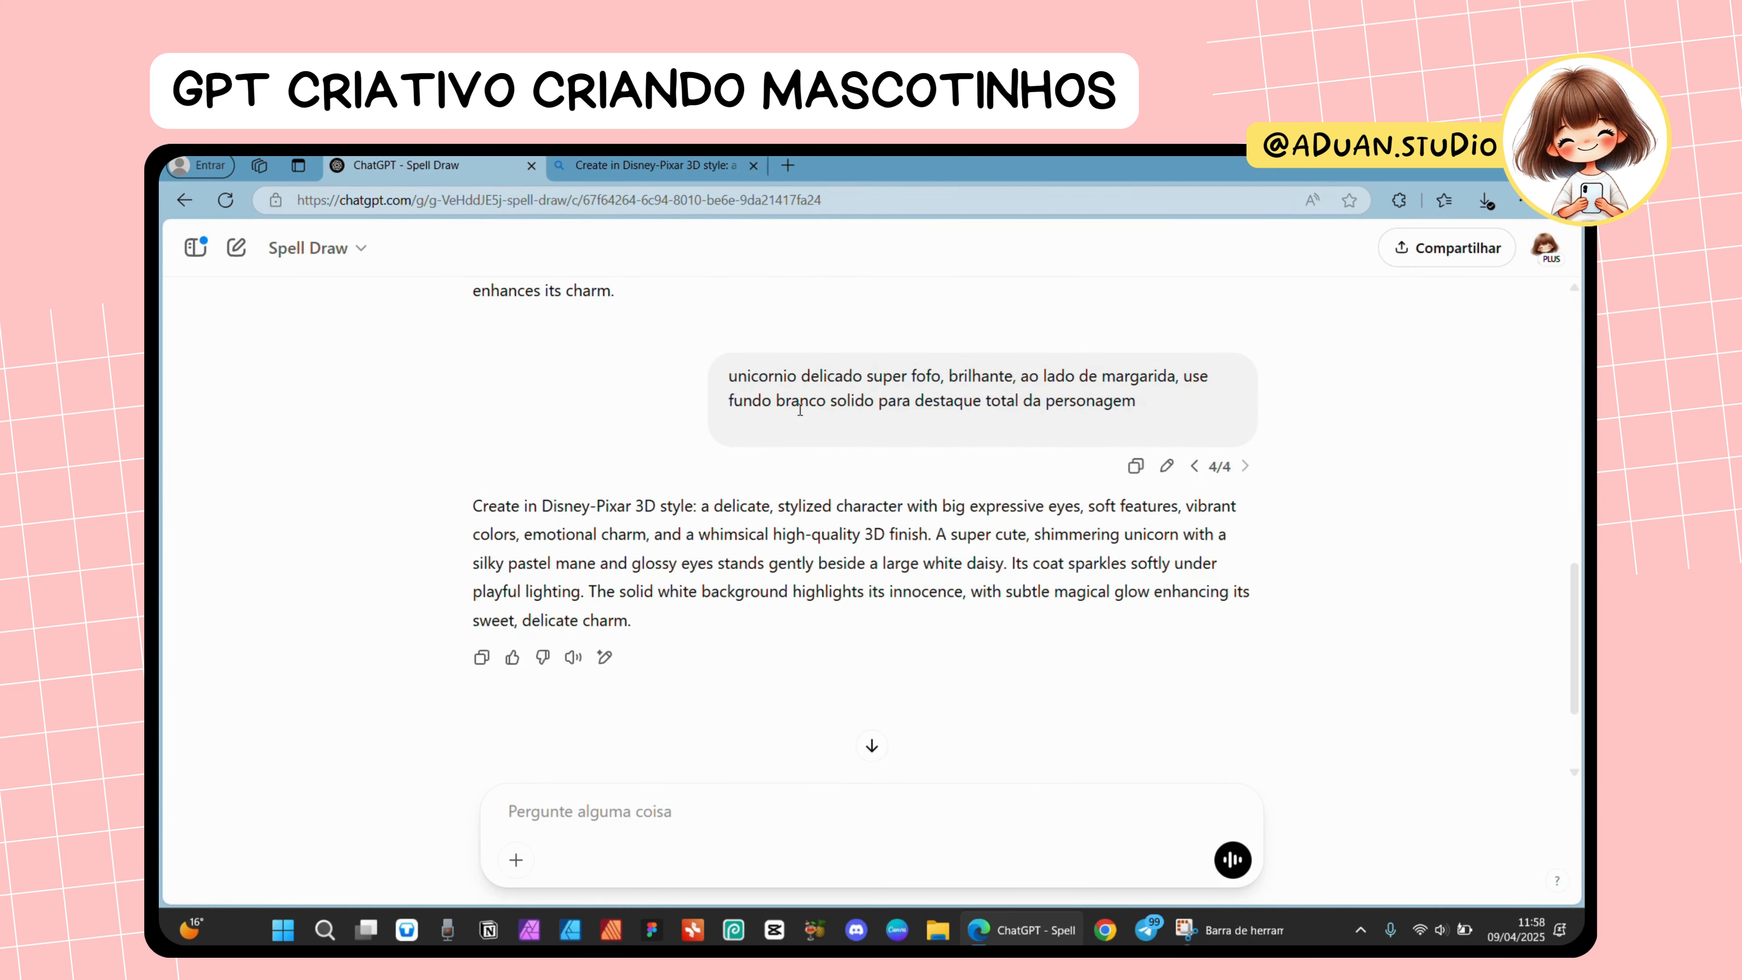
double_click(1196, 375)
double_click(1003, 401)
click(652, 165)
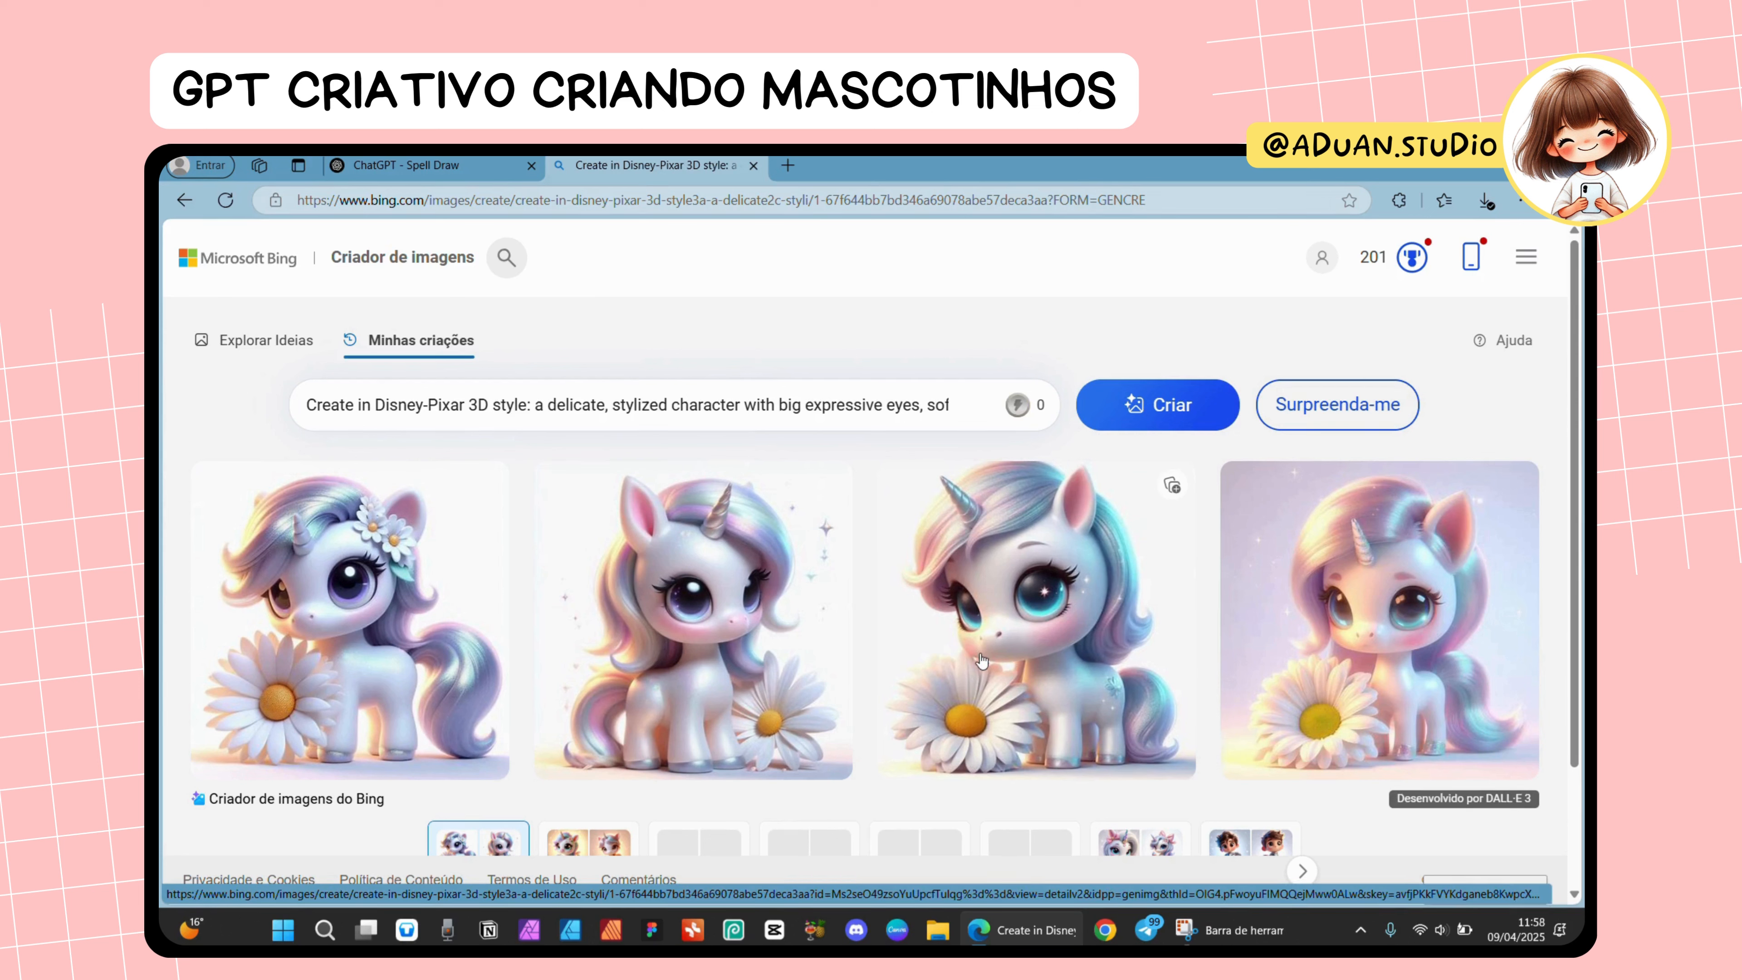
click(486, 170)
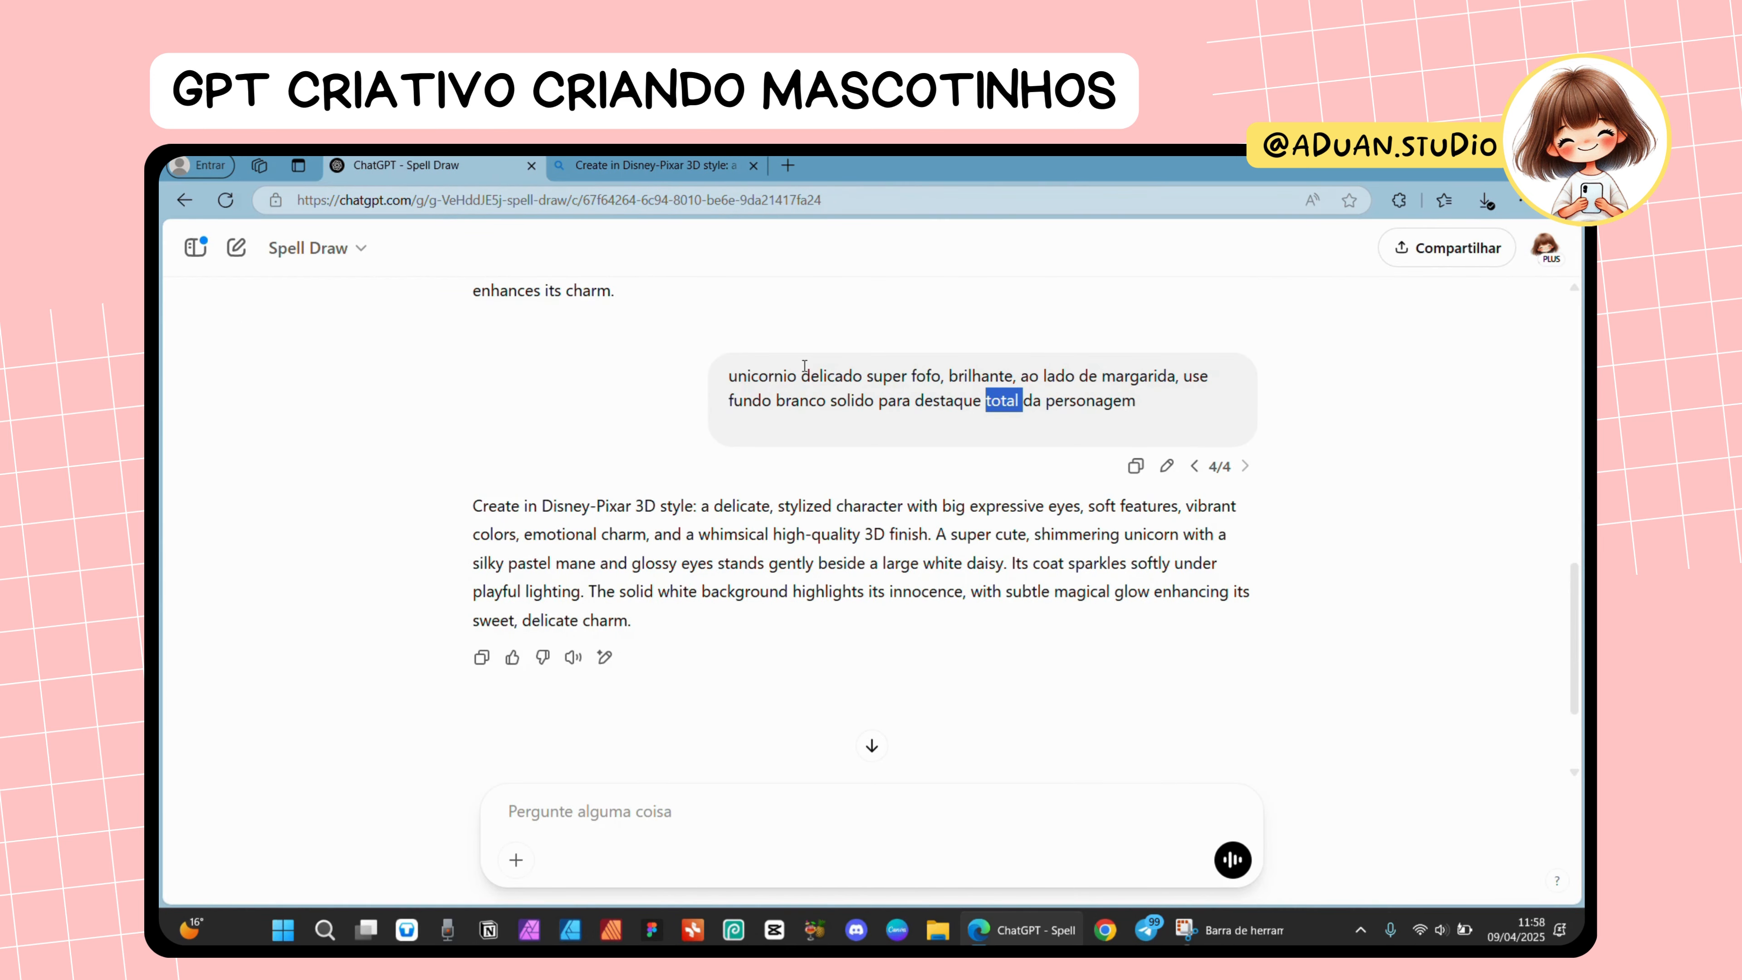
click(721, 807)
- View the earlier astronaut boy and red-haired girl with daisy image sets in Bing Image Creator's past creations
click(659, 163)
scroll(709, 709, down, 1)
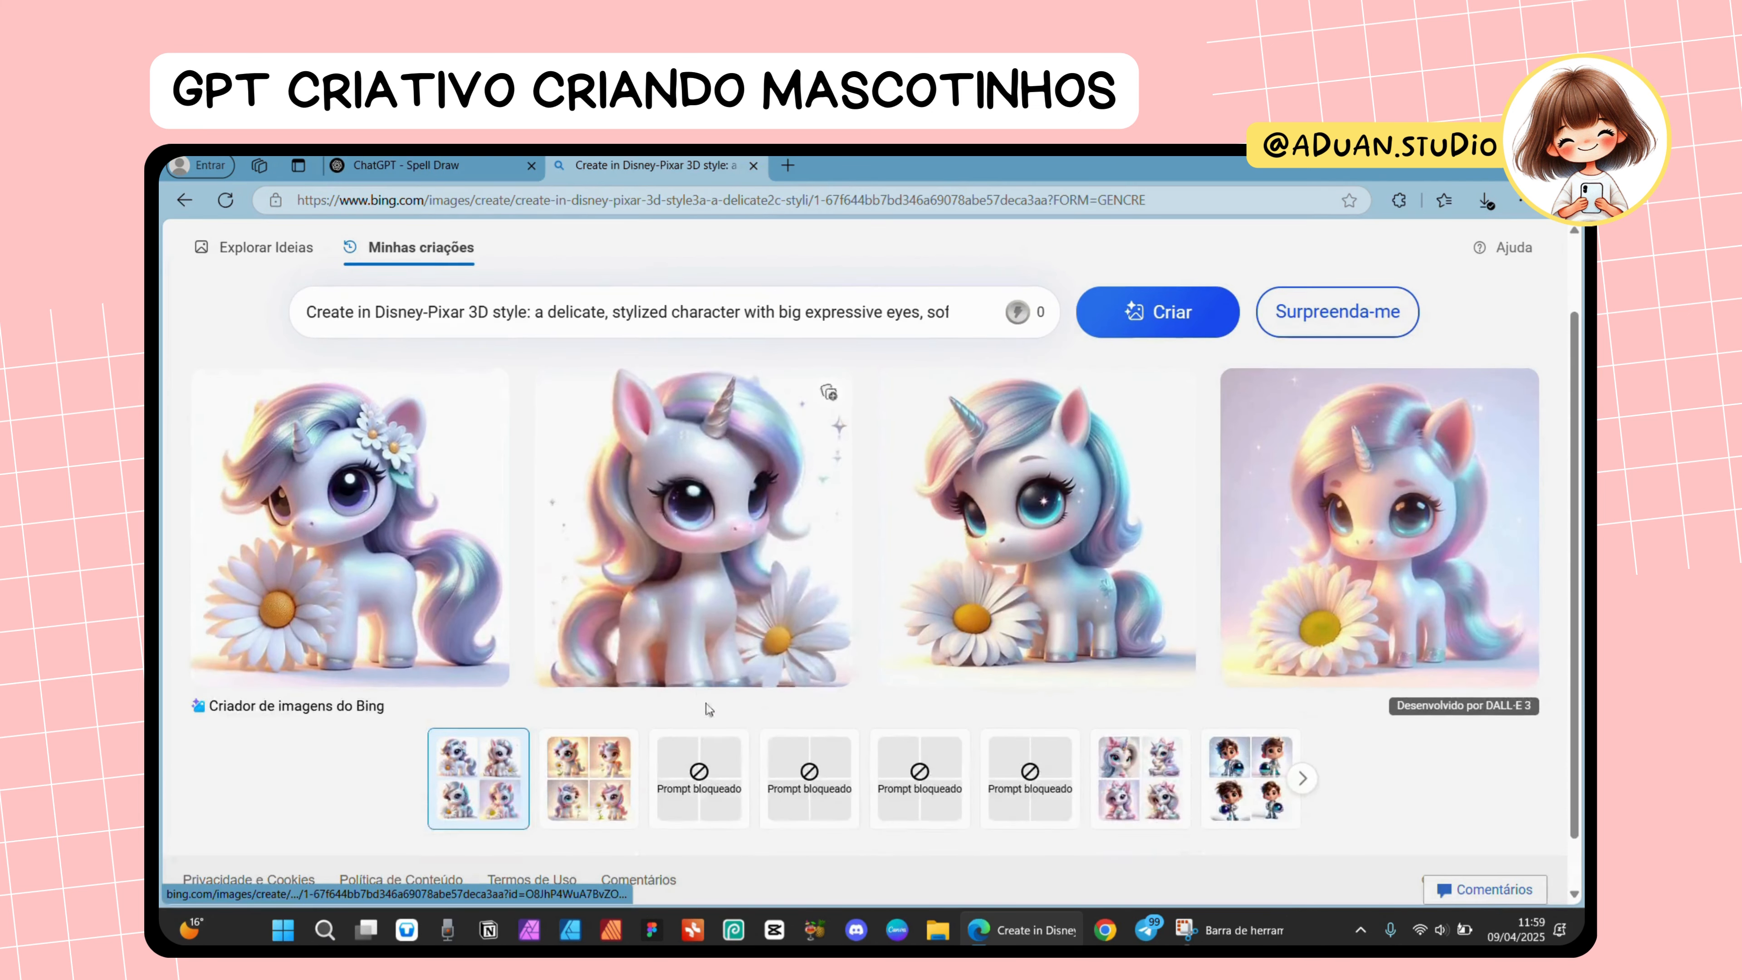
click(1253, 779)
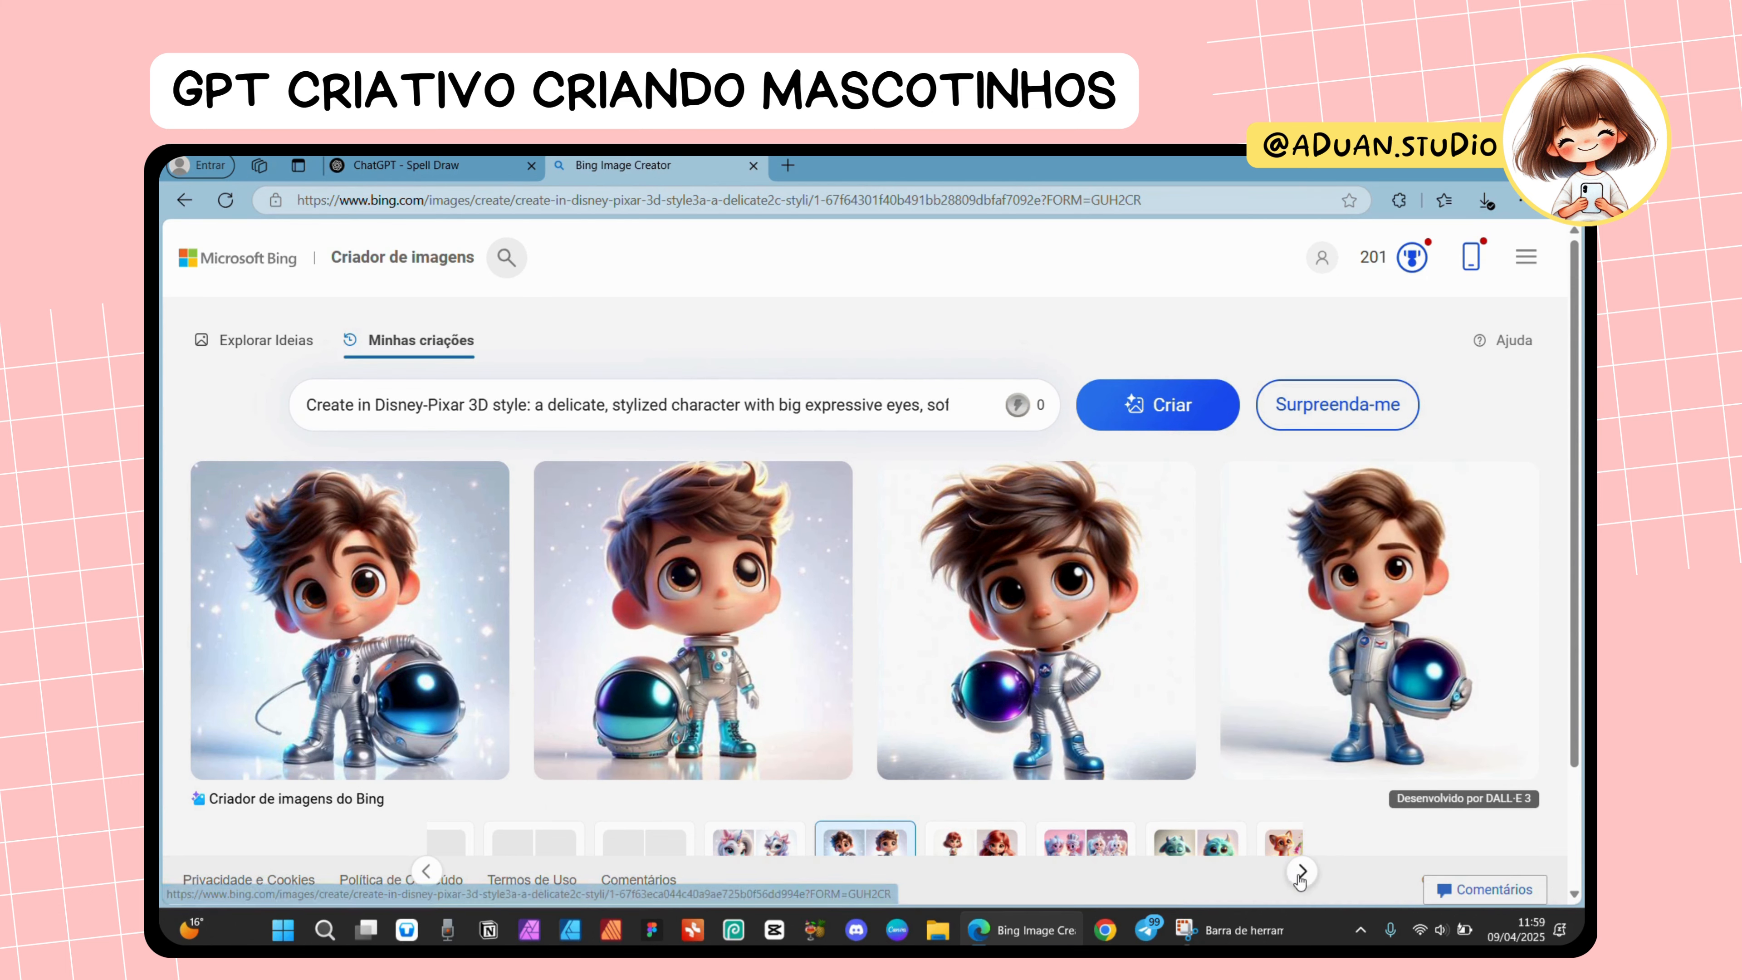
click(983, 846)
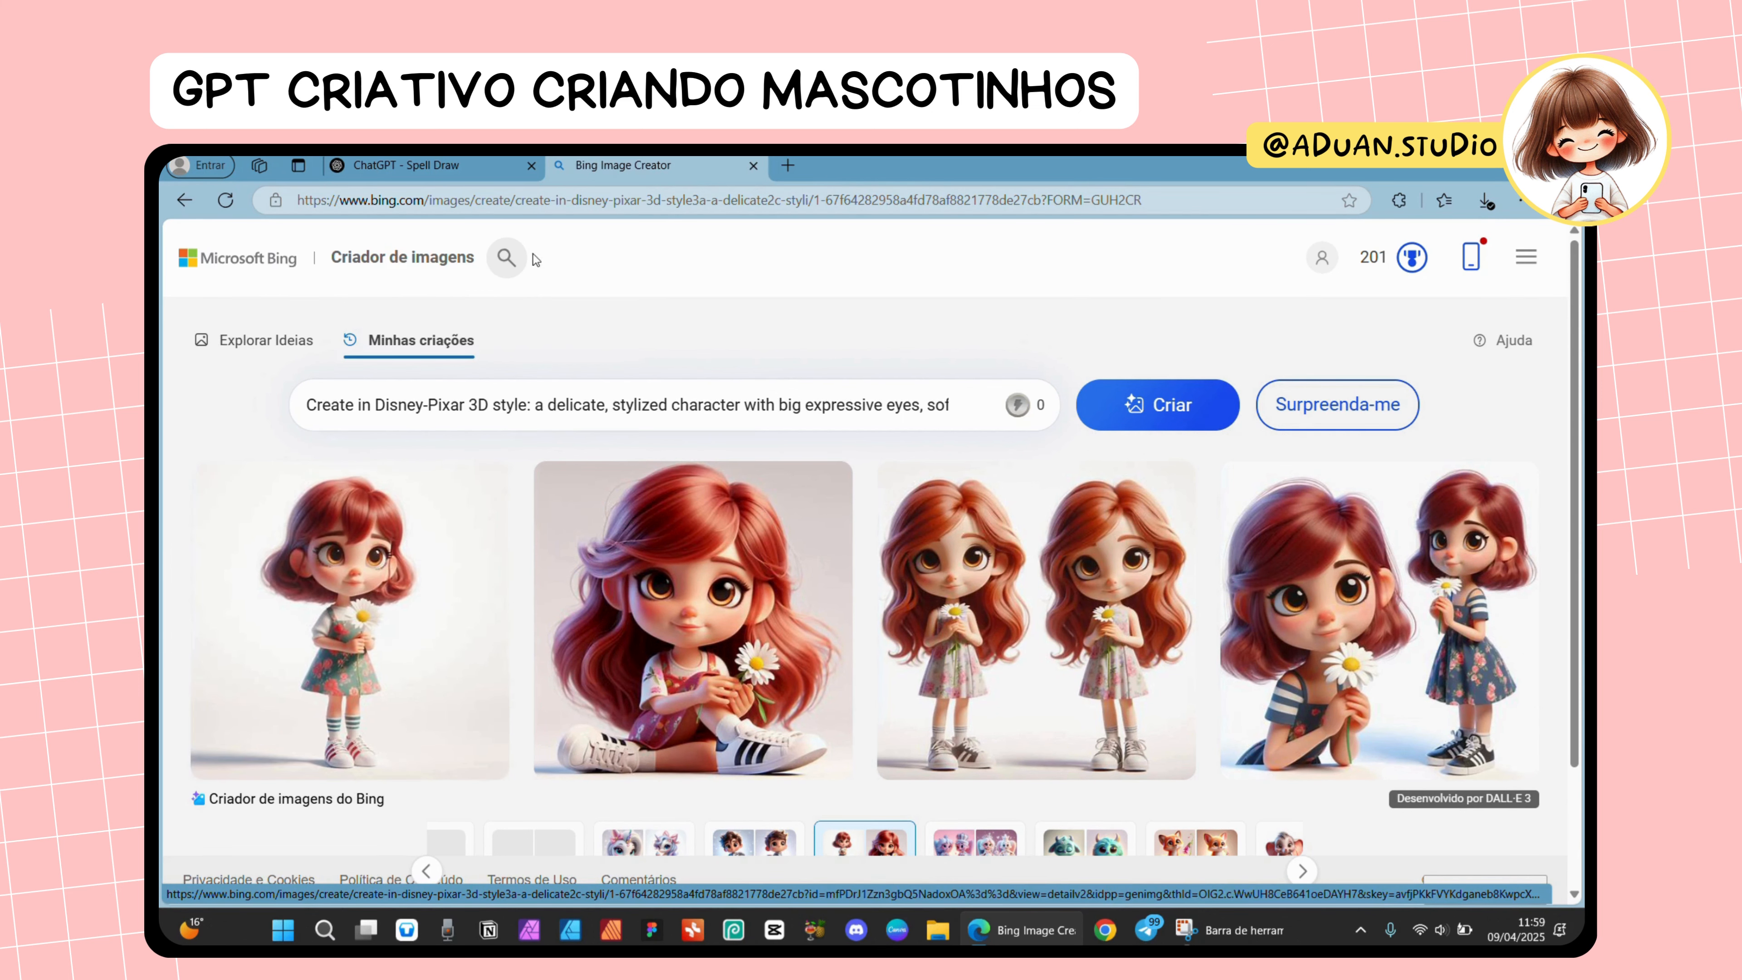
click(480, 169)
click(723, 163)
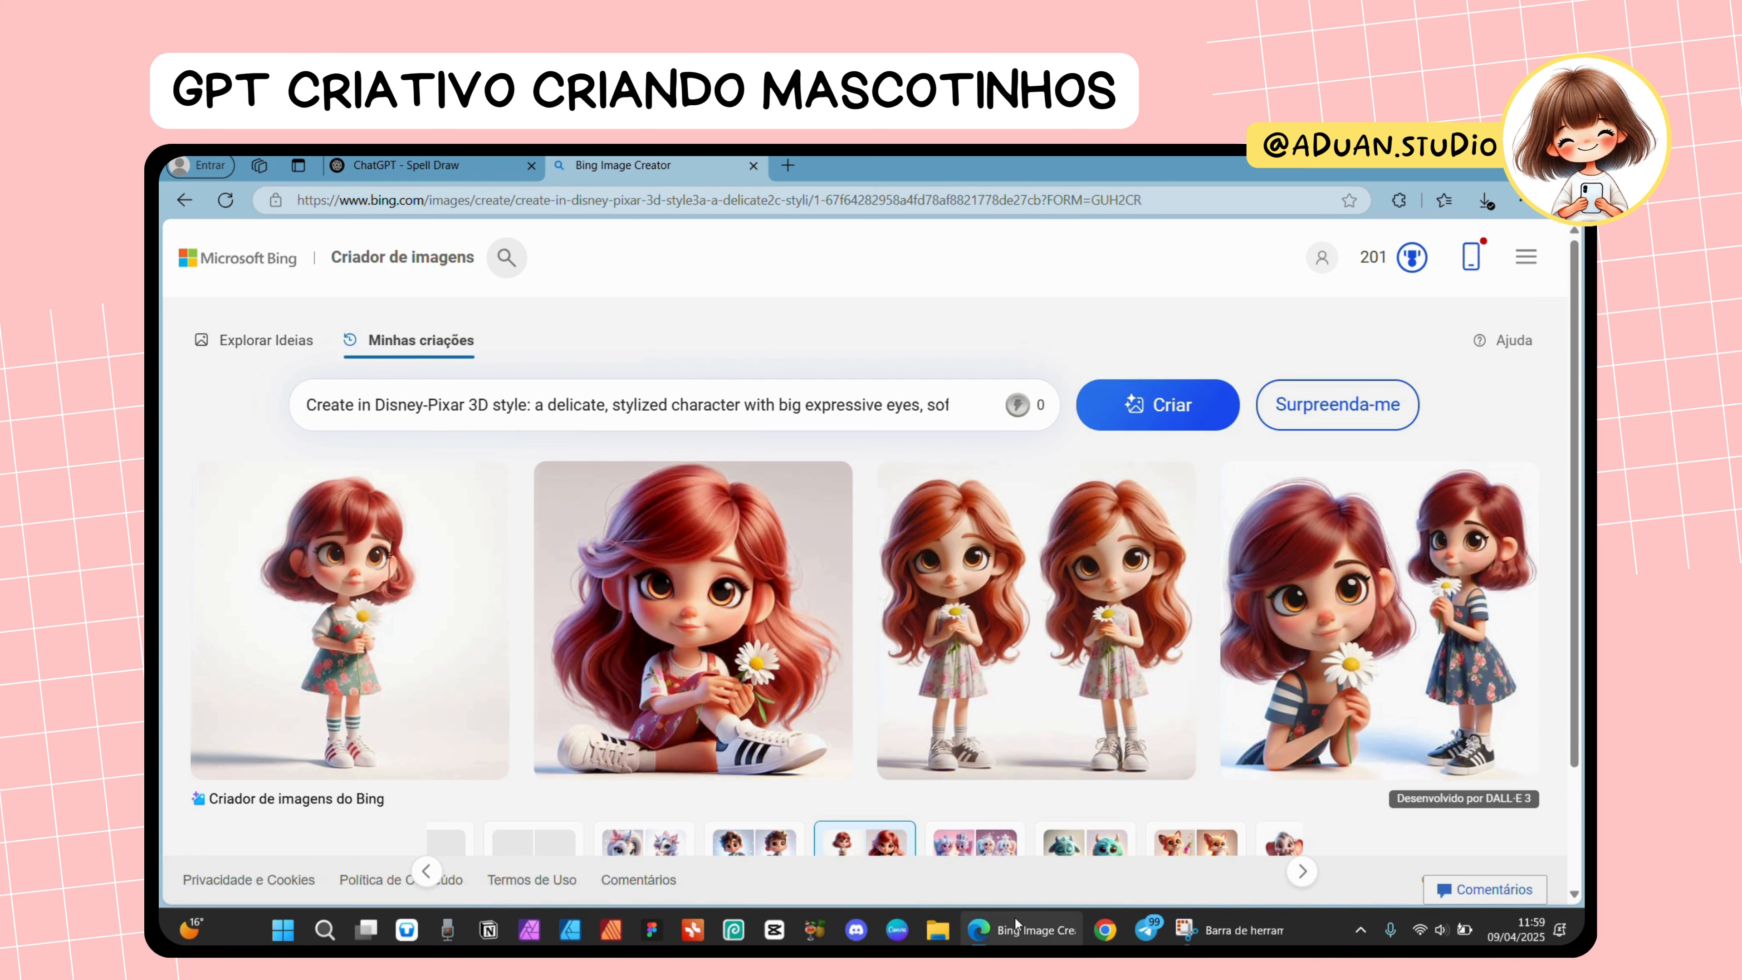
- Check the file attachment options in Spell Draw without attaching anything, and return to the girl images in Bing Image Creator
click(463, 169)
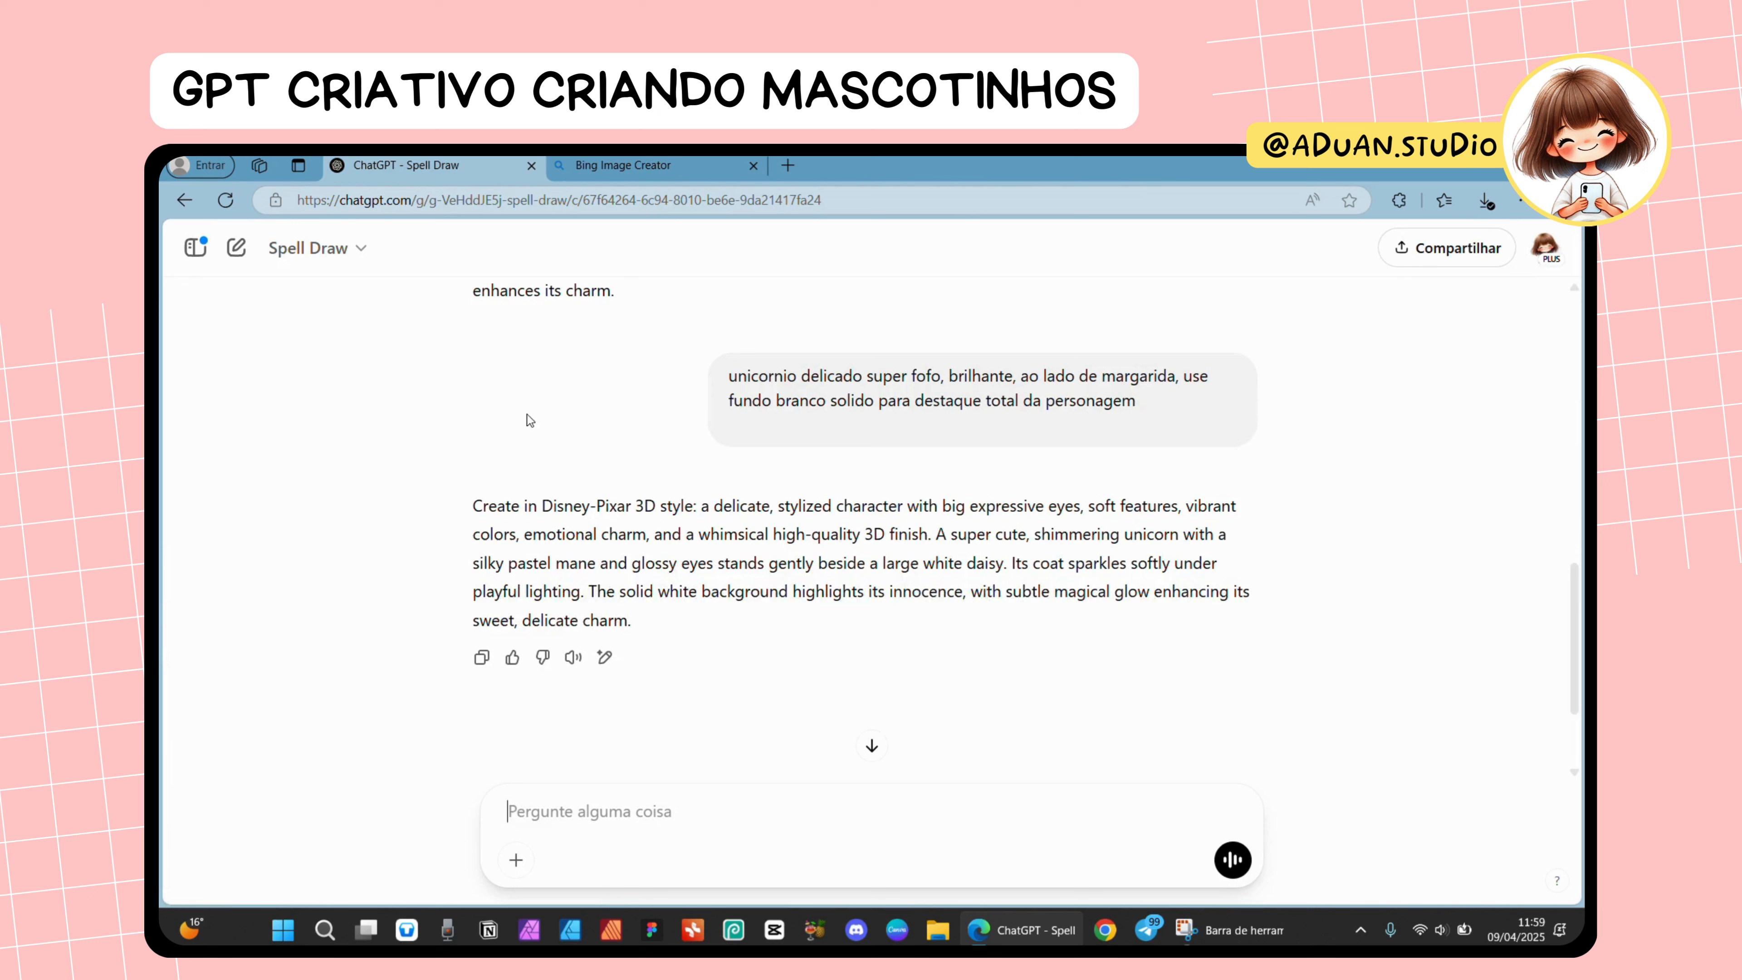
click(517, 860)
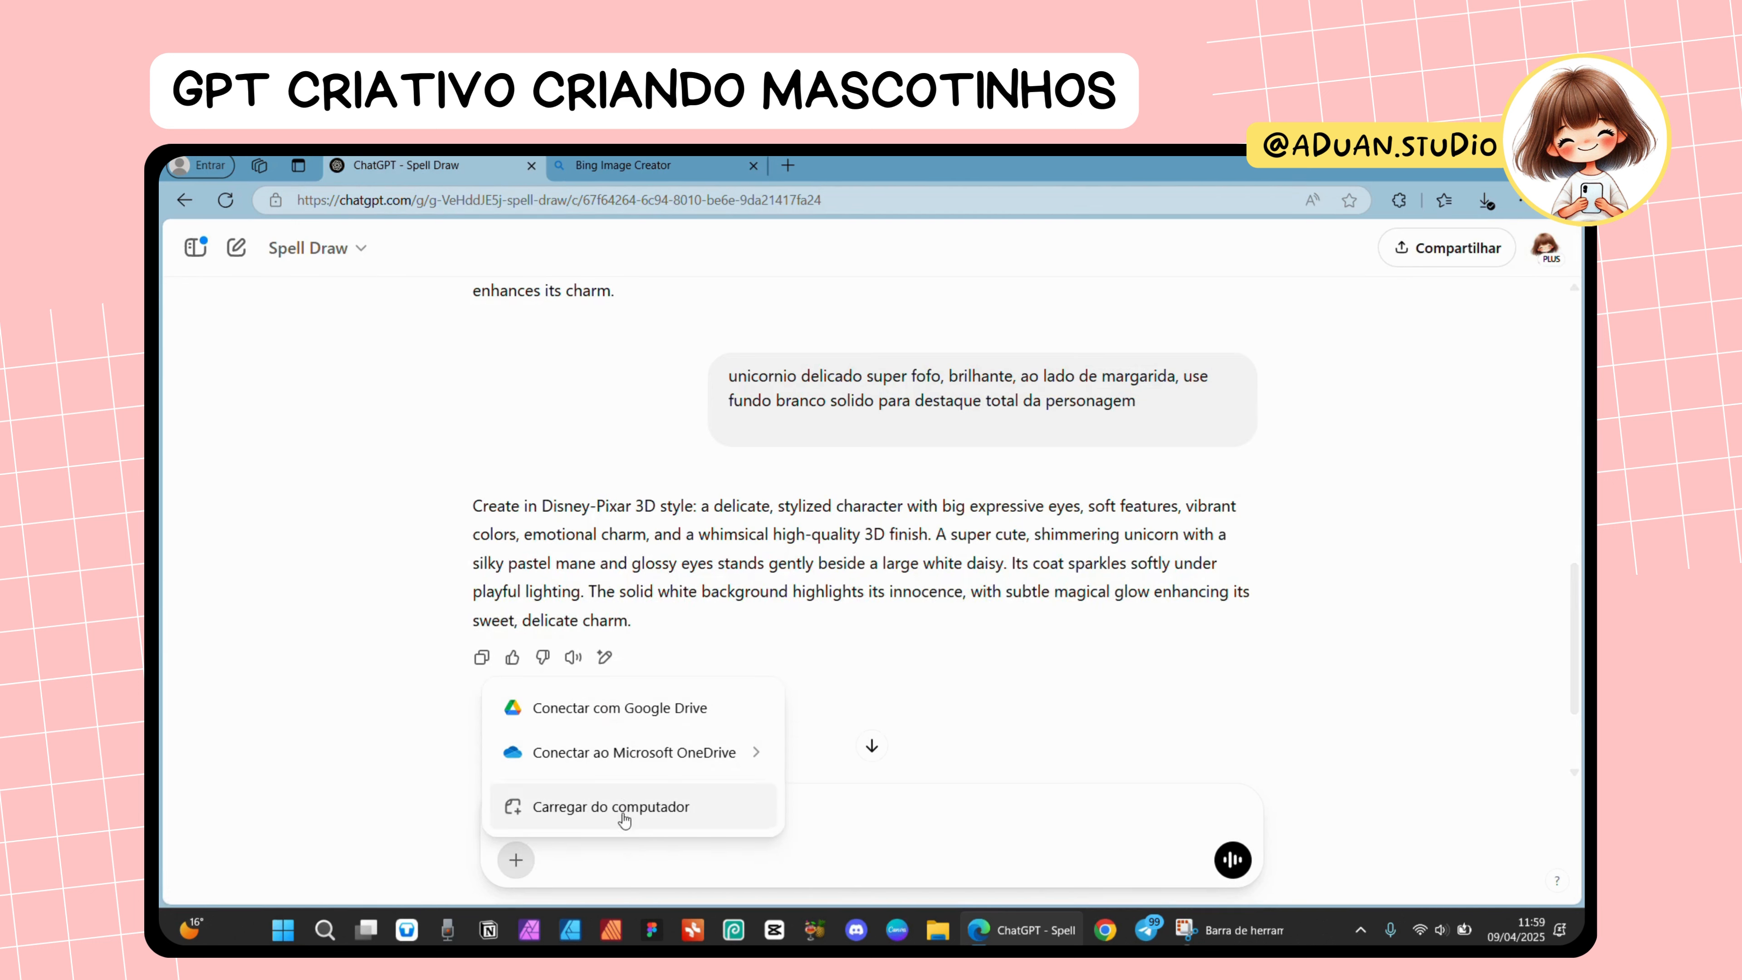
click(824, 809)
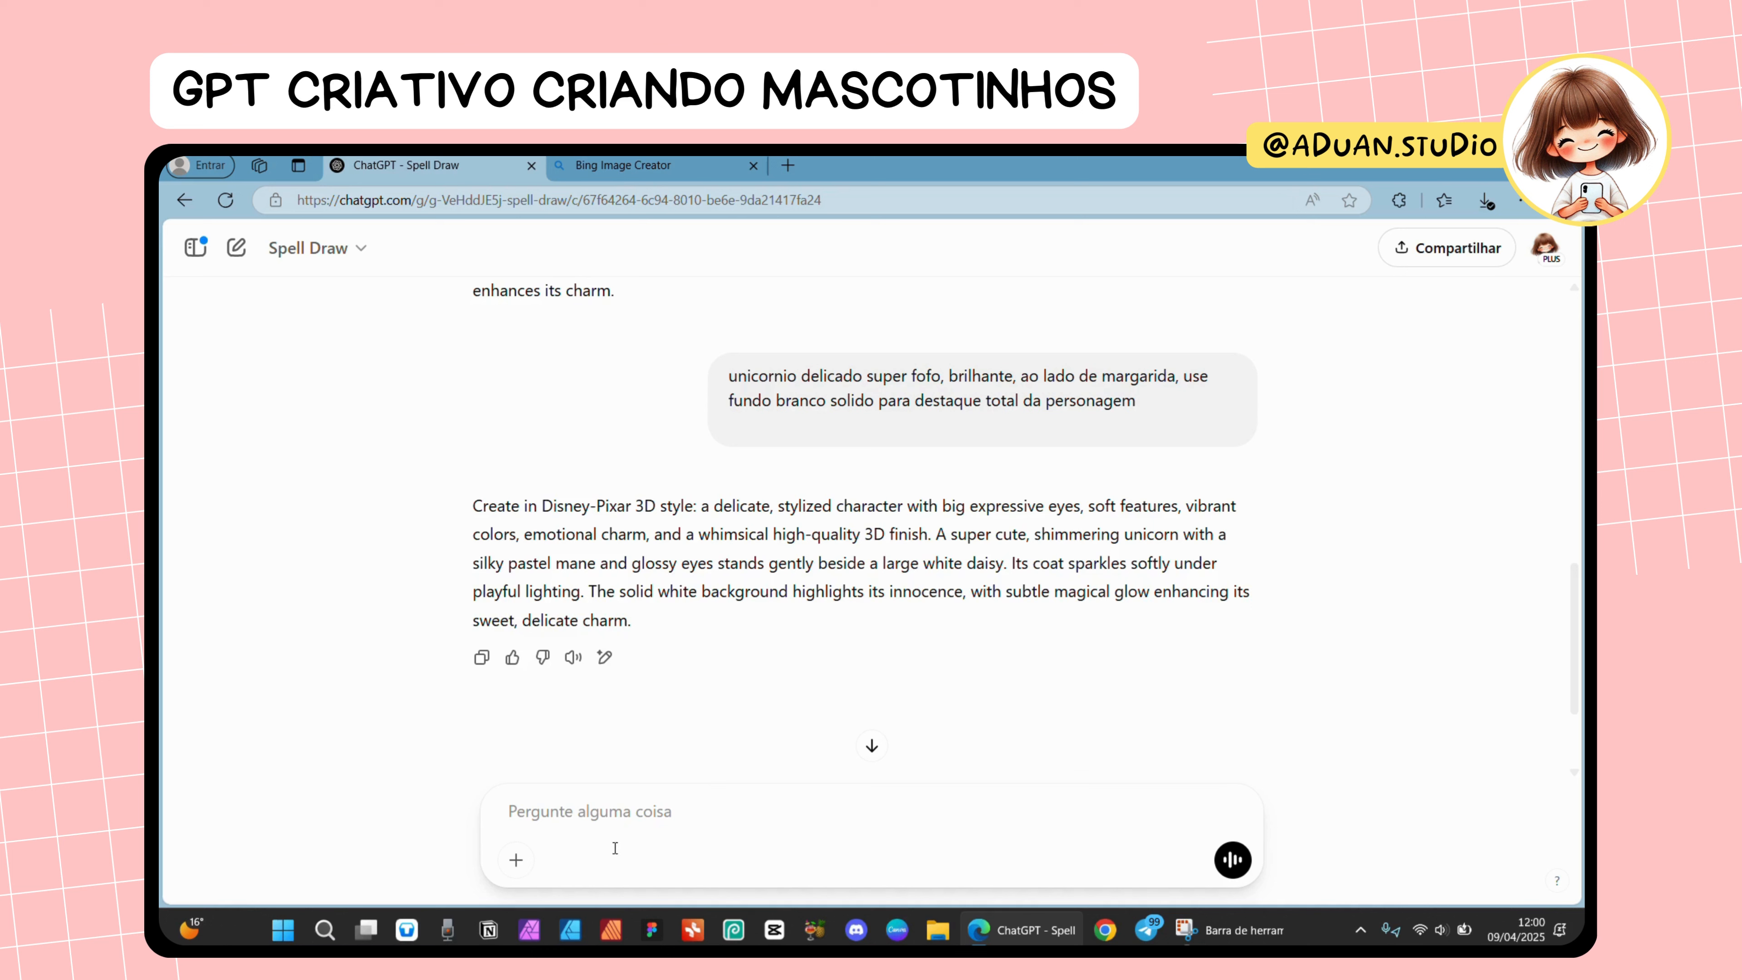
click(516, 860)
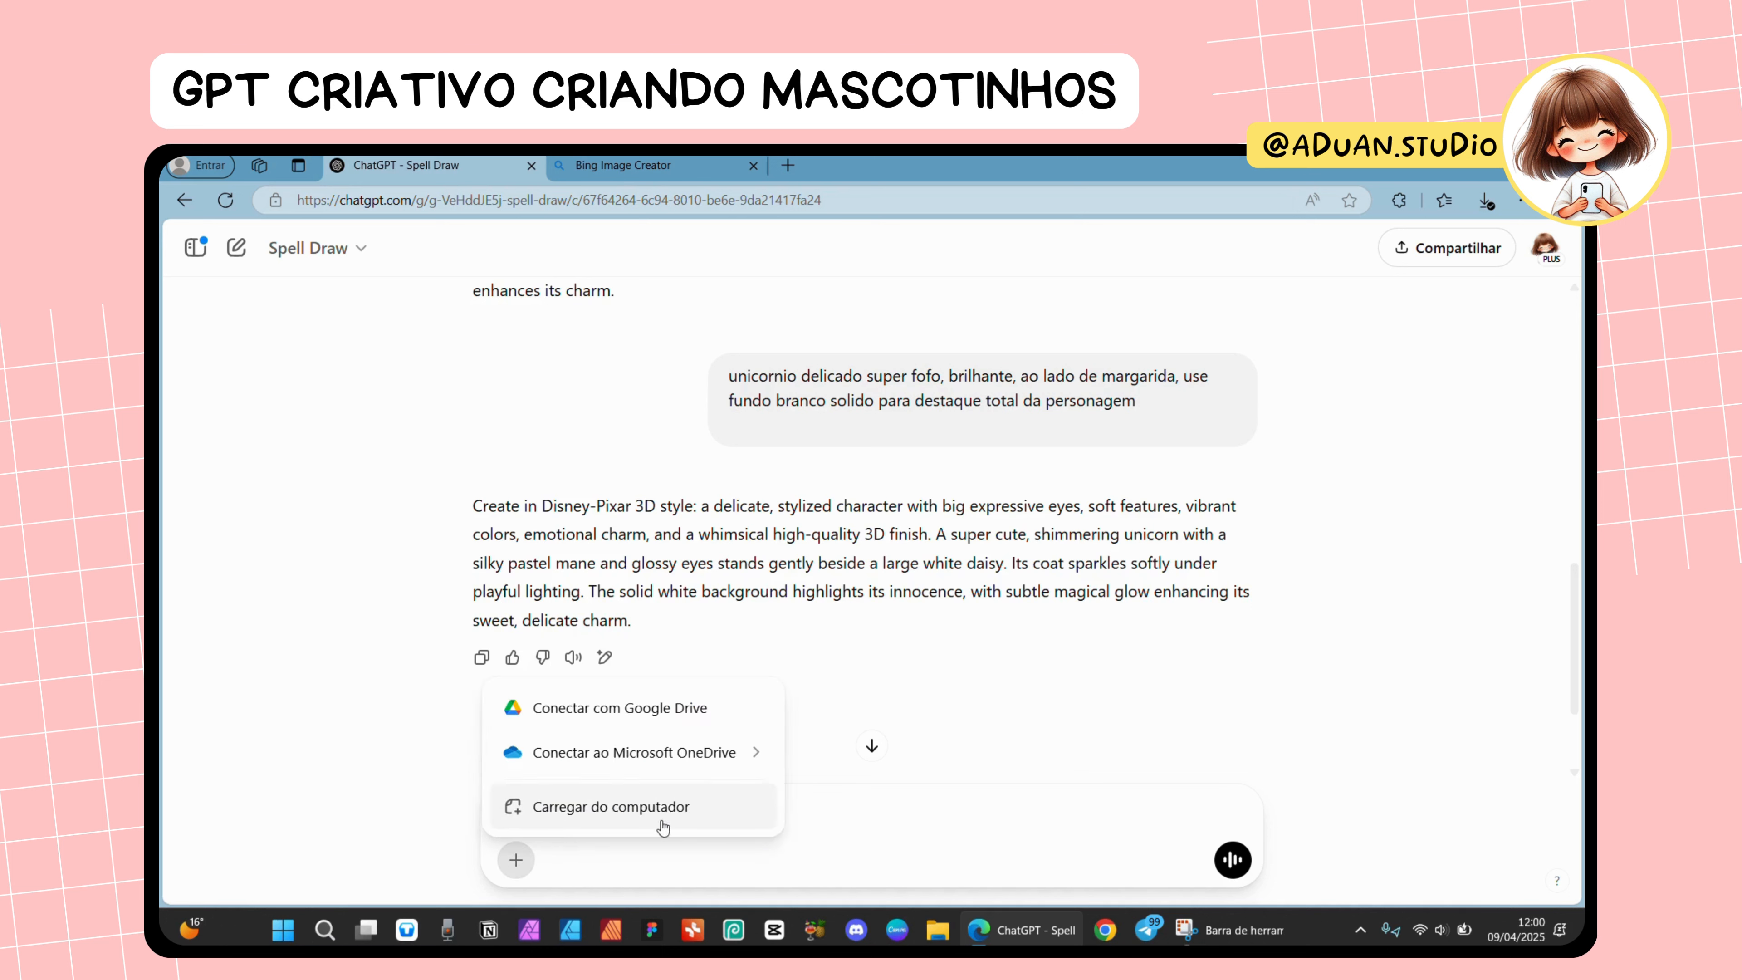
click(804, 827)
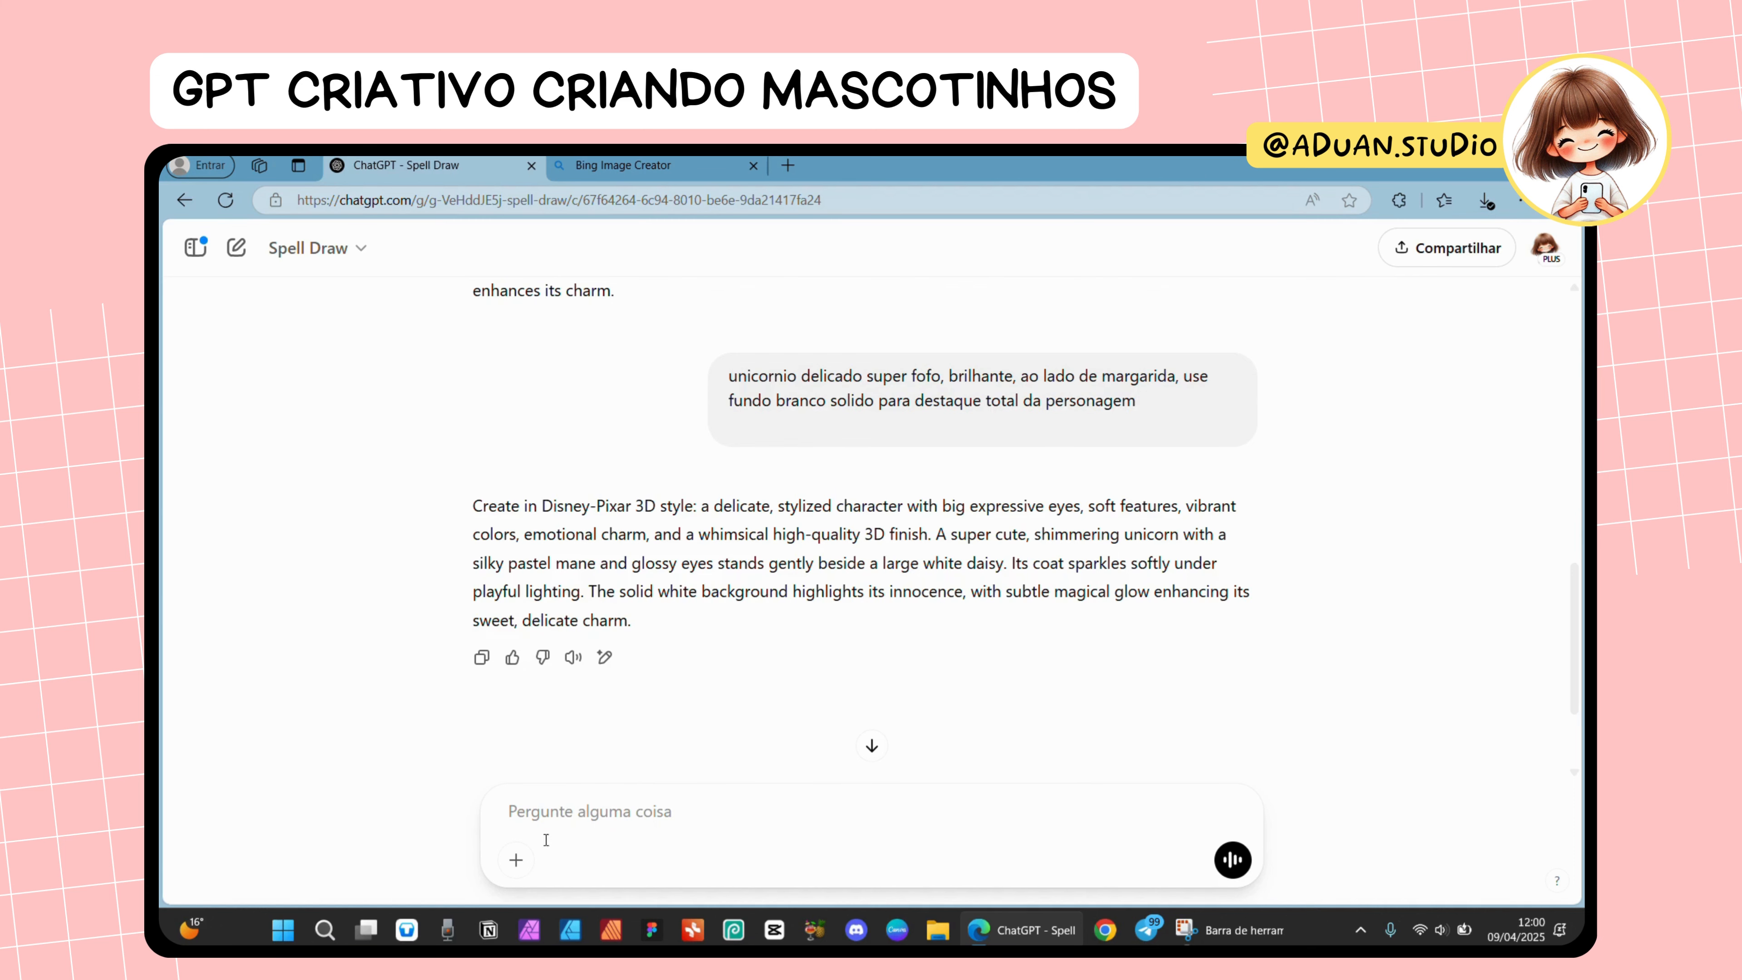
click(618, 165)
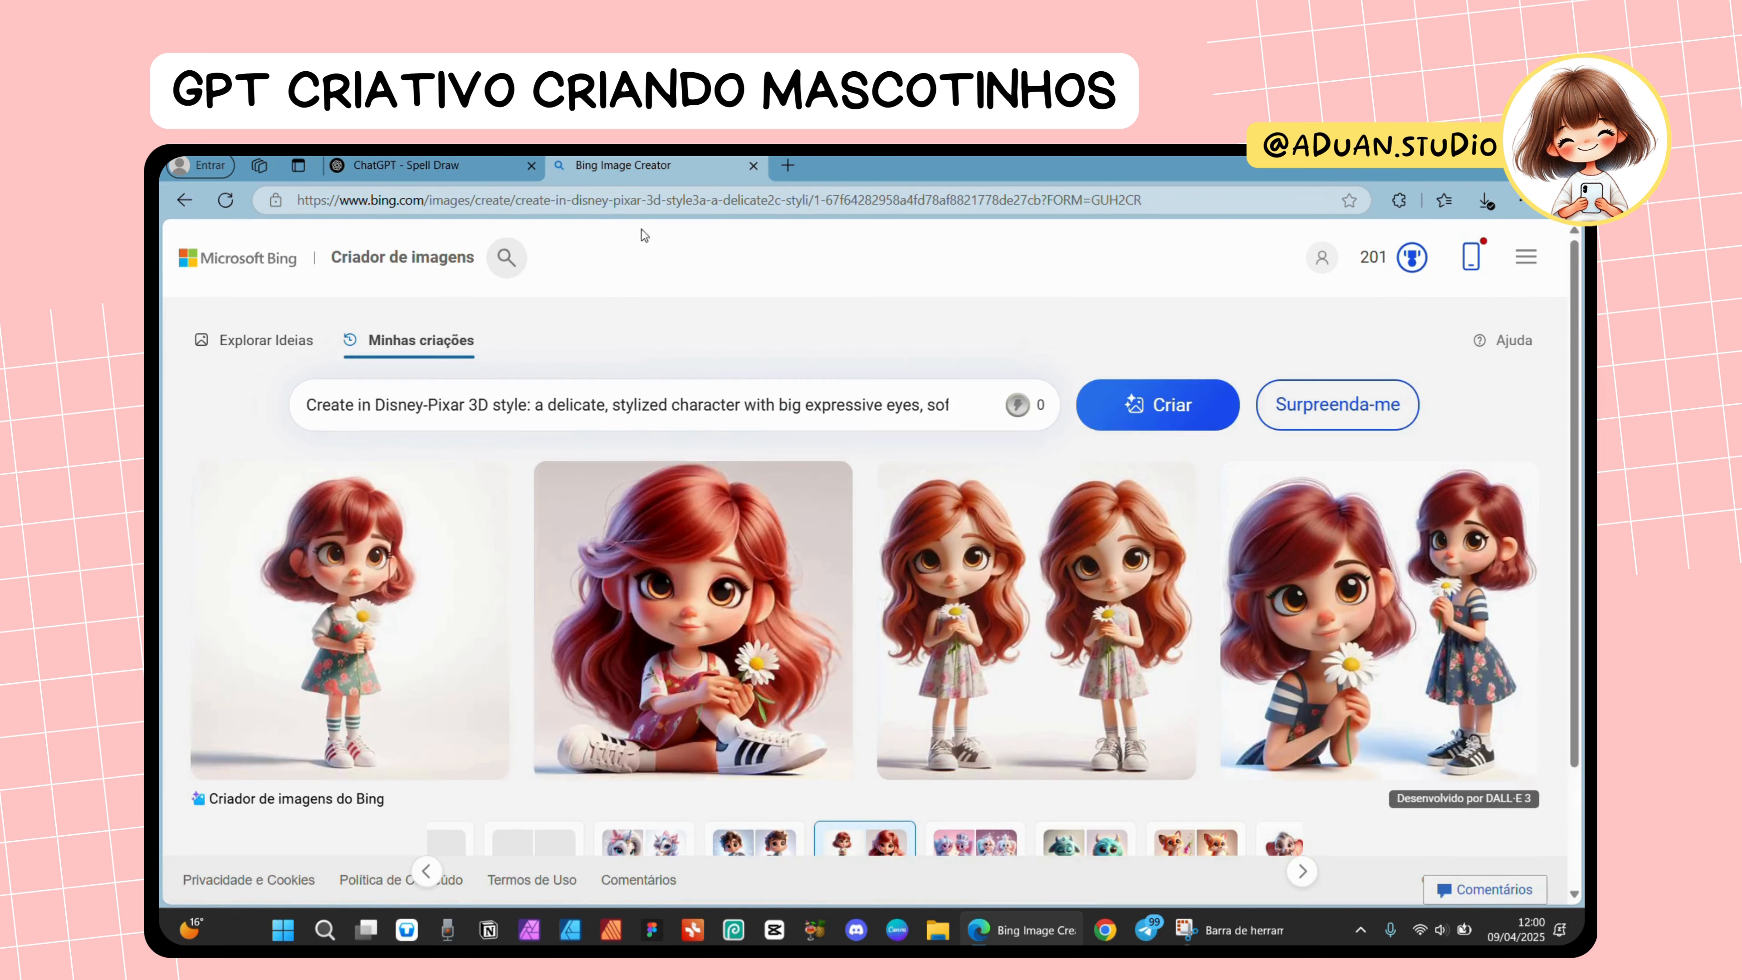